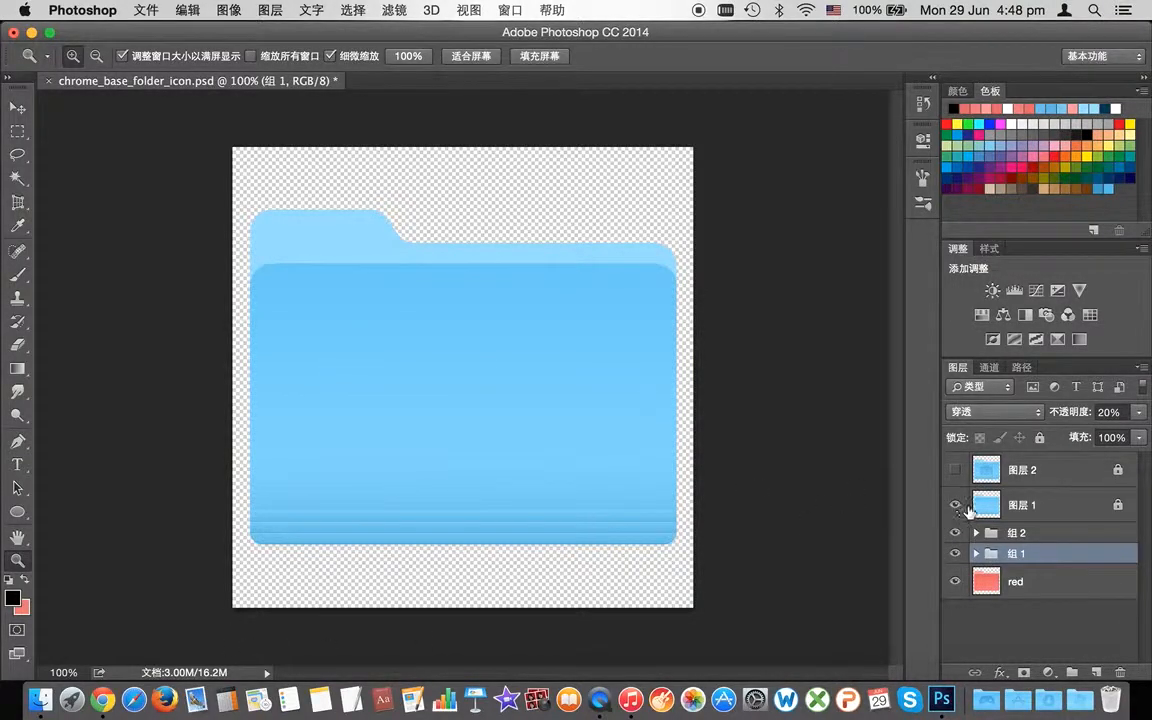
Step: Hide the blue 图层 1 to reveal the red folder and zoom to 200% on its bottom stripes
click(955, 507)
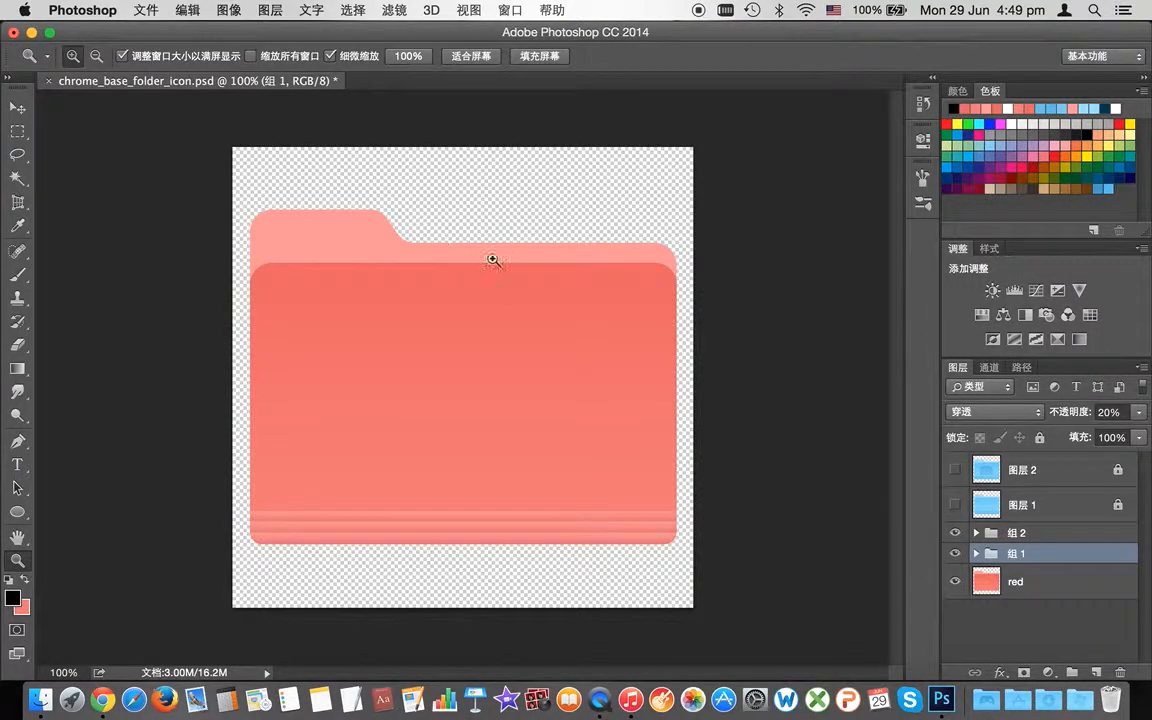
click(449, 277)
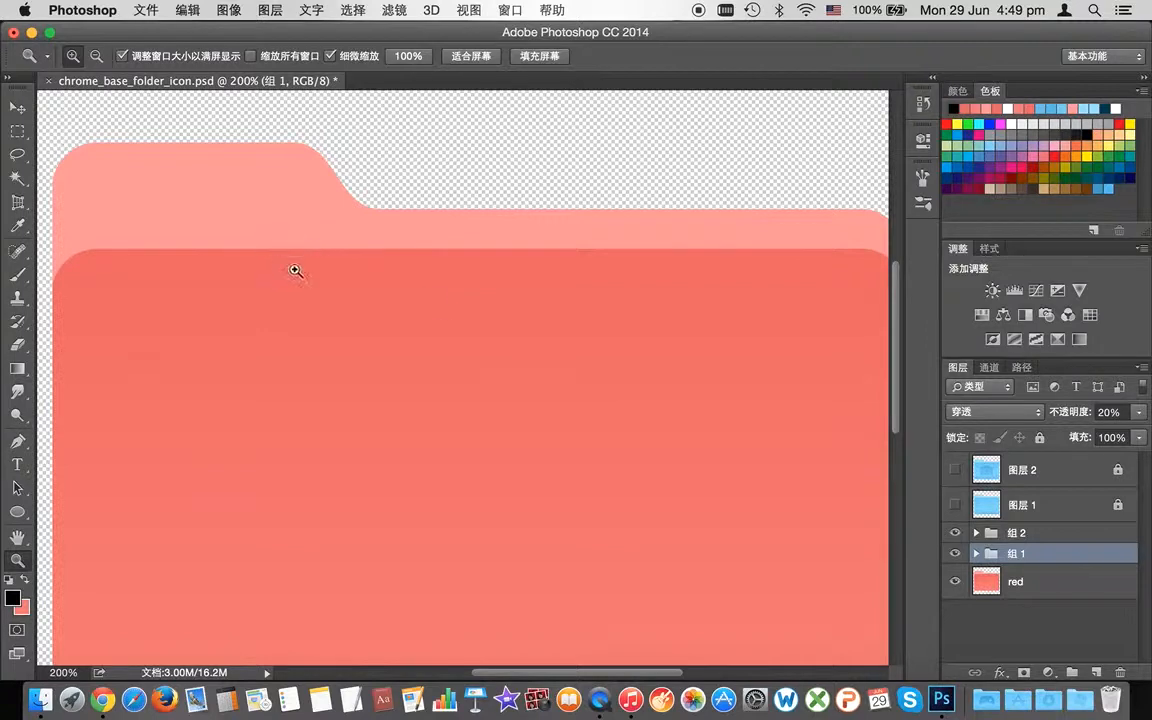
drag(898, 378, 886, 478)
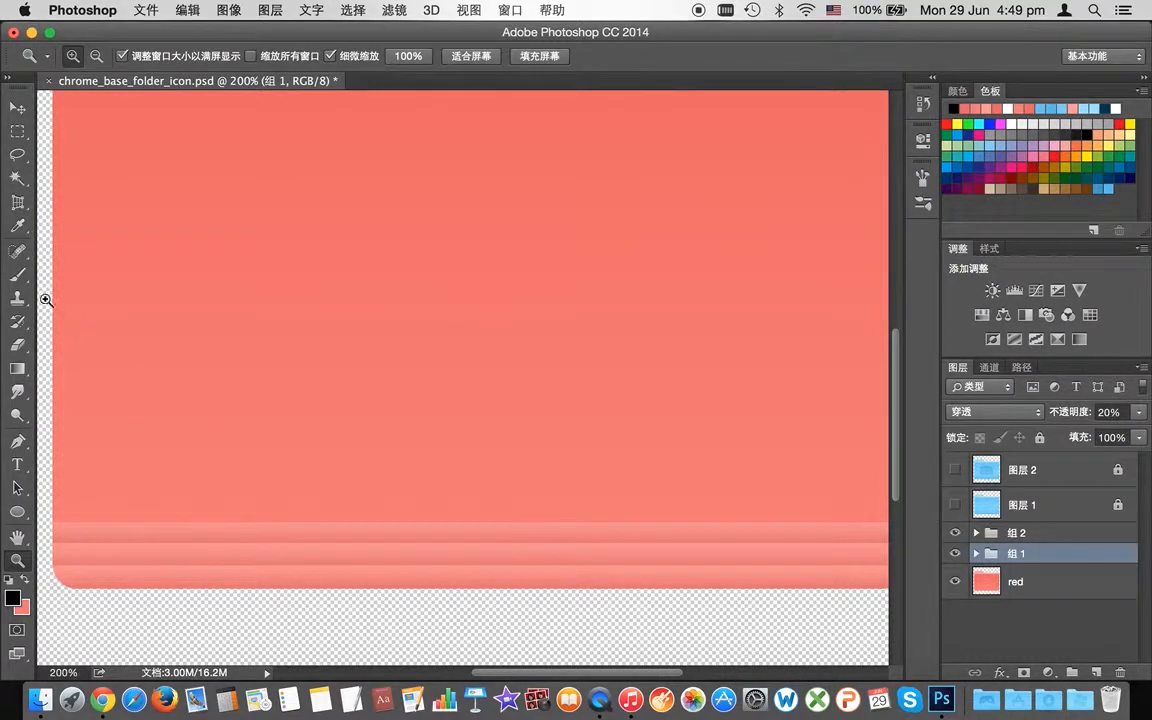
click(17, 177)
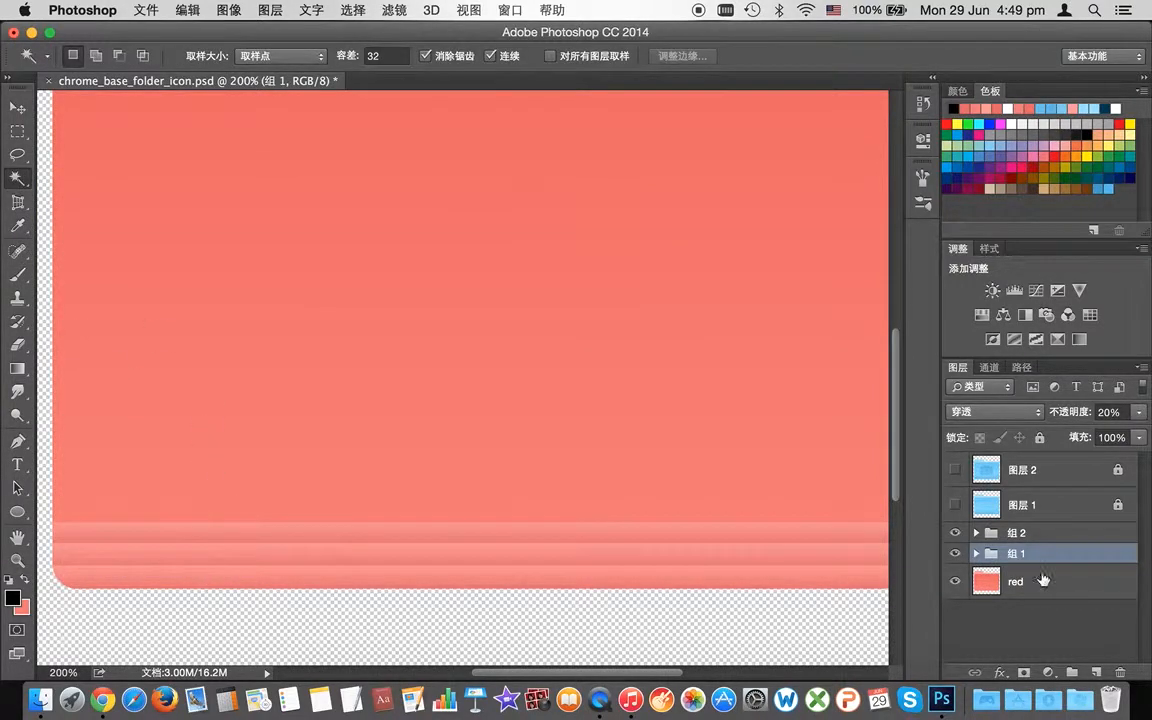
Step: On 图层 1, magic-wand the striped band at the folder bottom, then deselect
click(1005, 509)
click(483, 528)
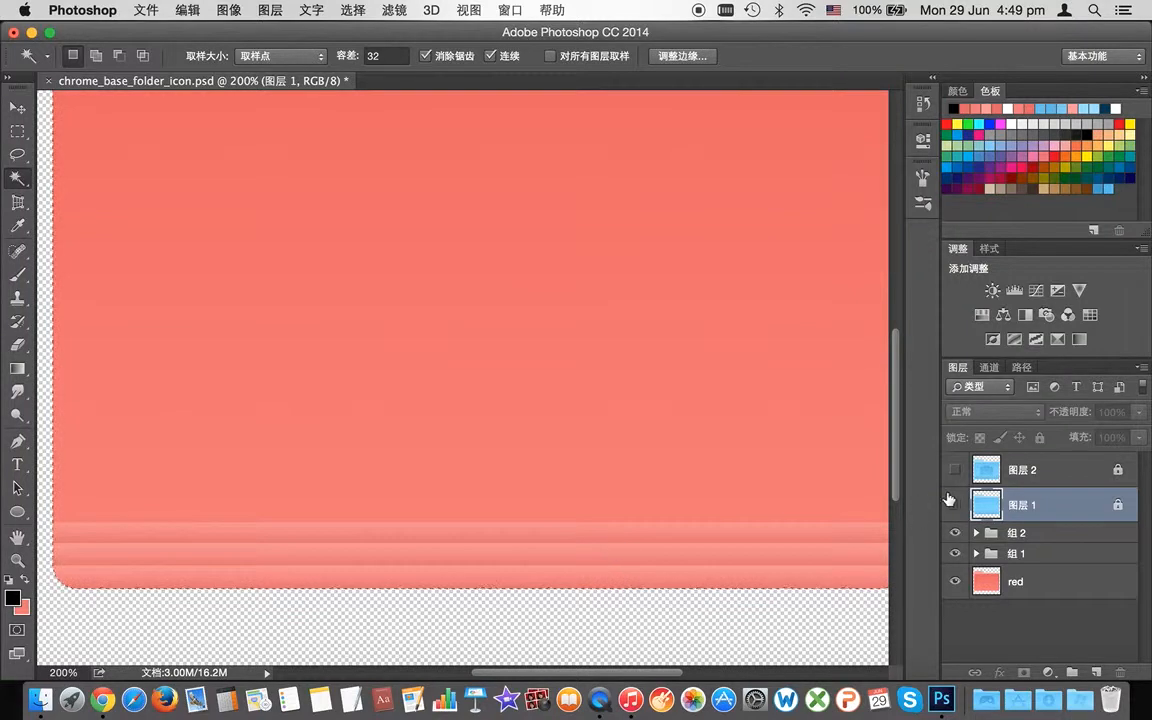
click(955, 504)
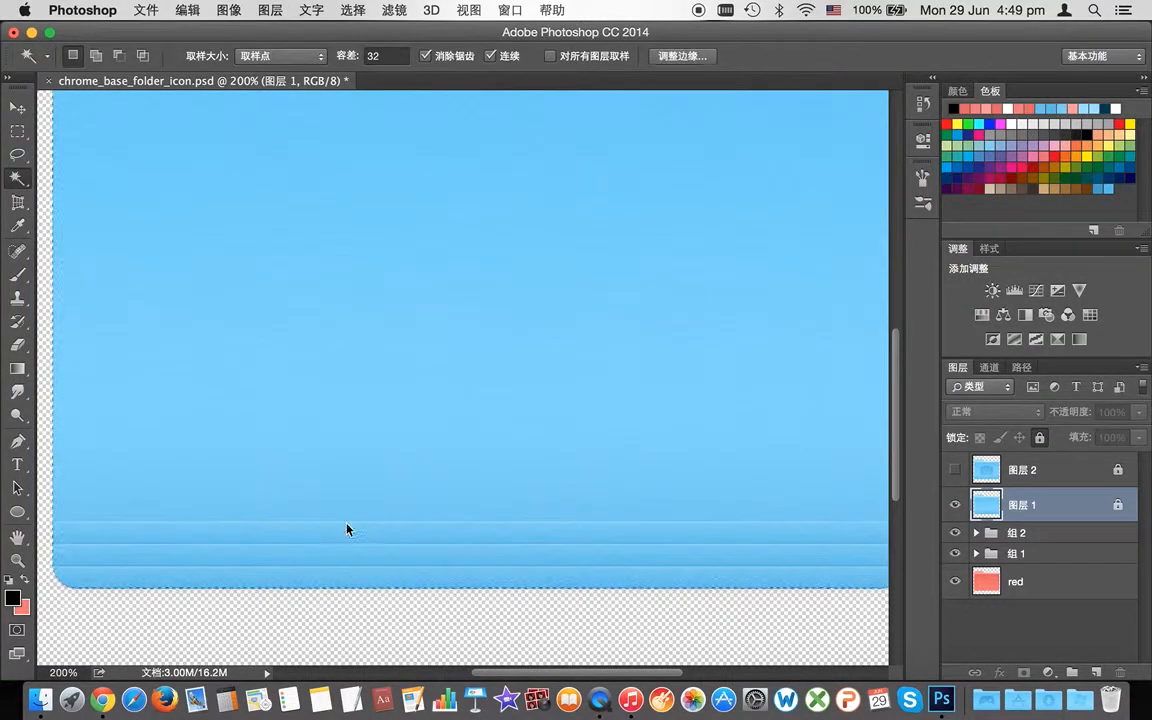
key(super+d)
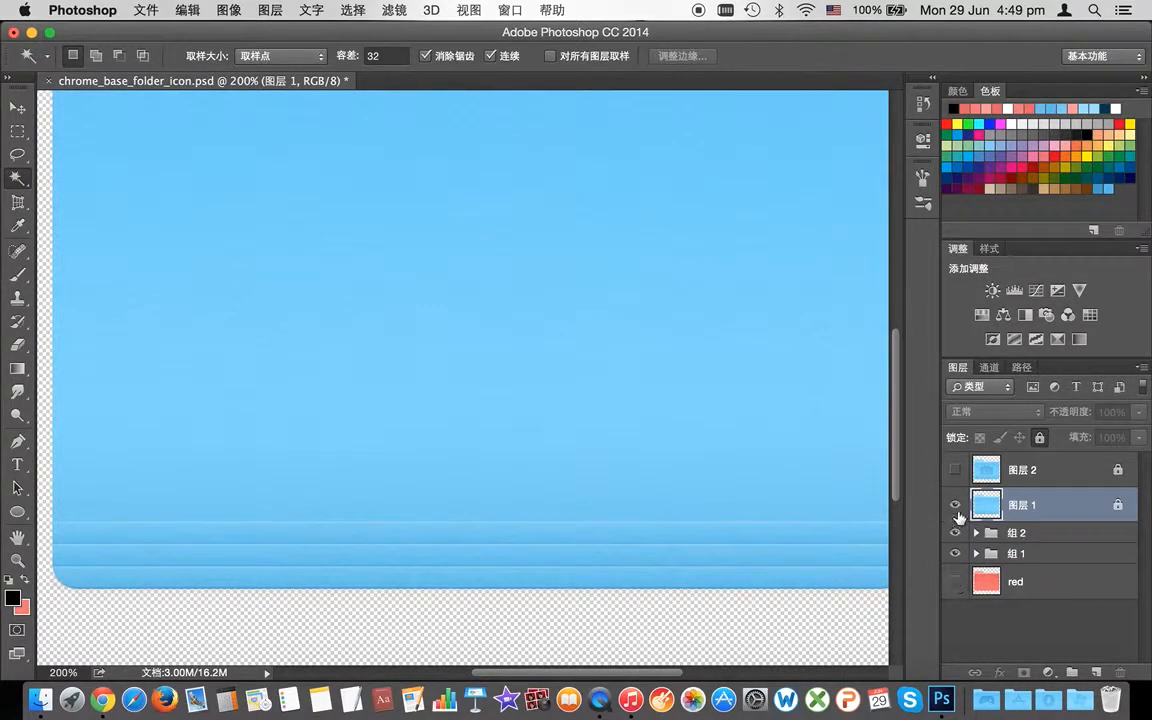
Step: Compare blue and red by toggling 图层 1, leave it hidden, and add new layer 图层 9
click(955, 506)
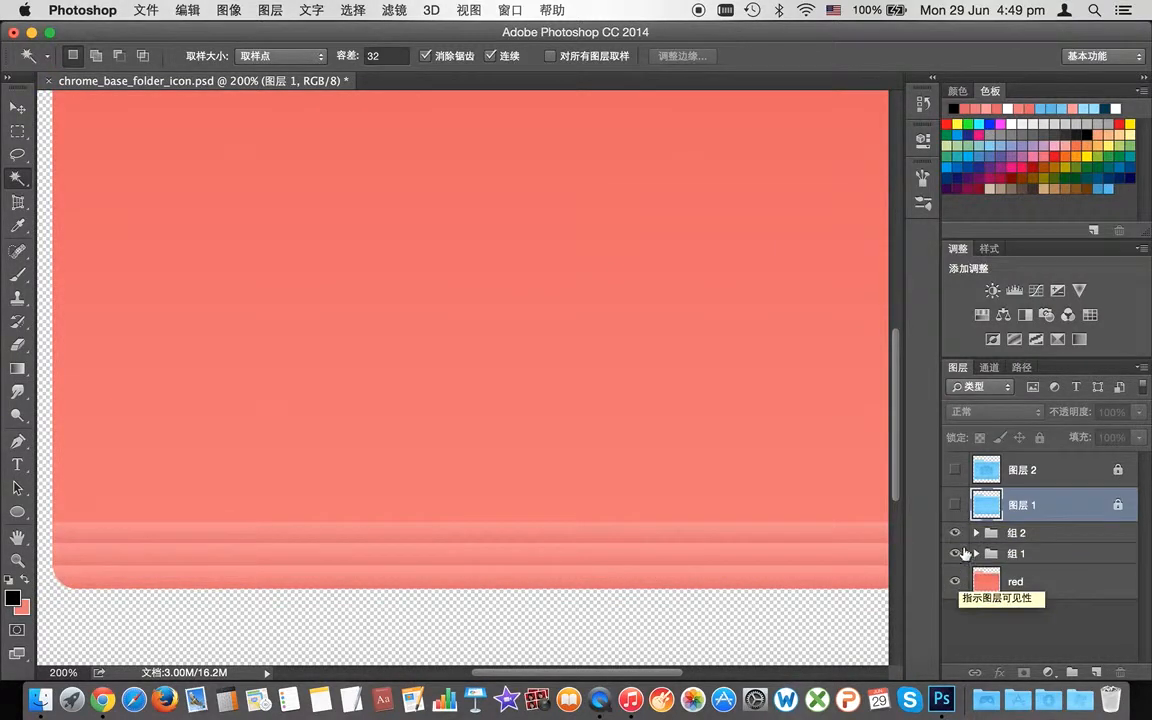
click(955, 506)
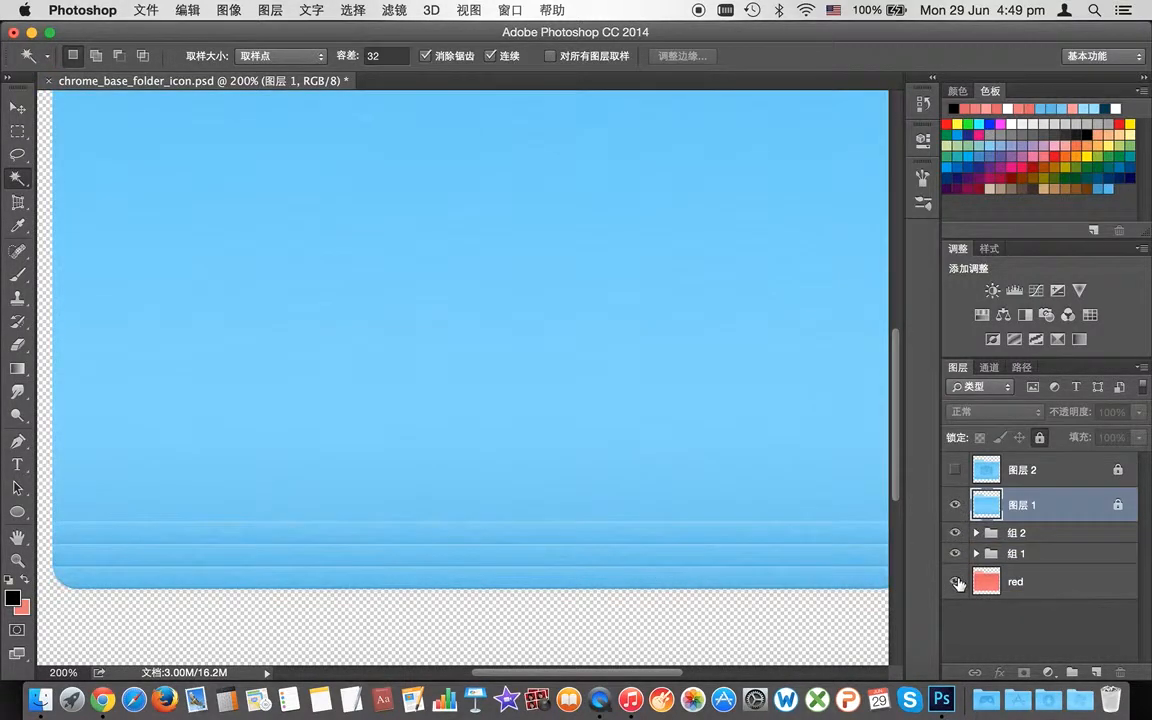
click(955, 506)
drag(899, 403, 894, 330)
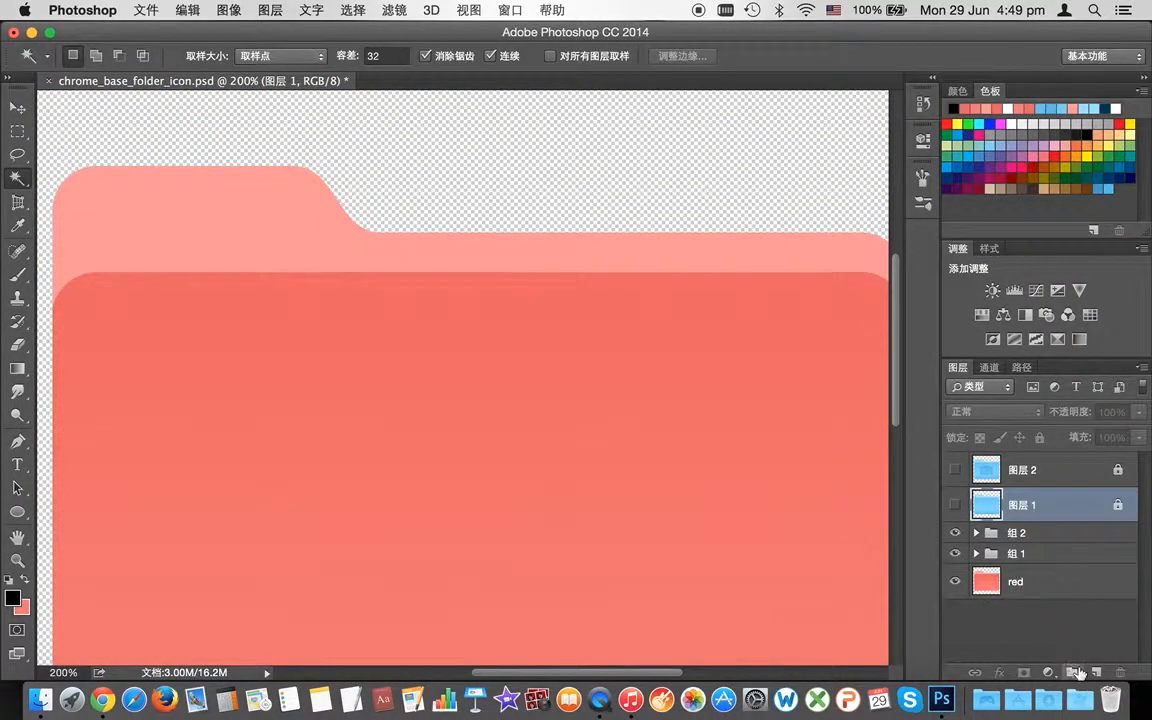
key(super+shift+alt+n)
Step: Move 图层 1 above 图层 9 and sample the pink tab colour as foreground
drag(1024, 548, 1011, 522)
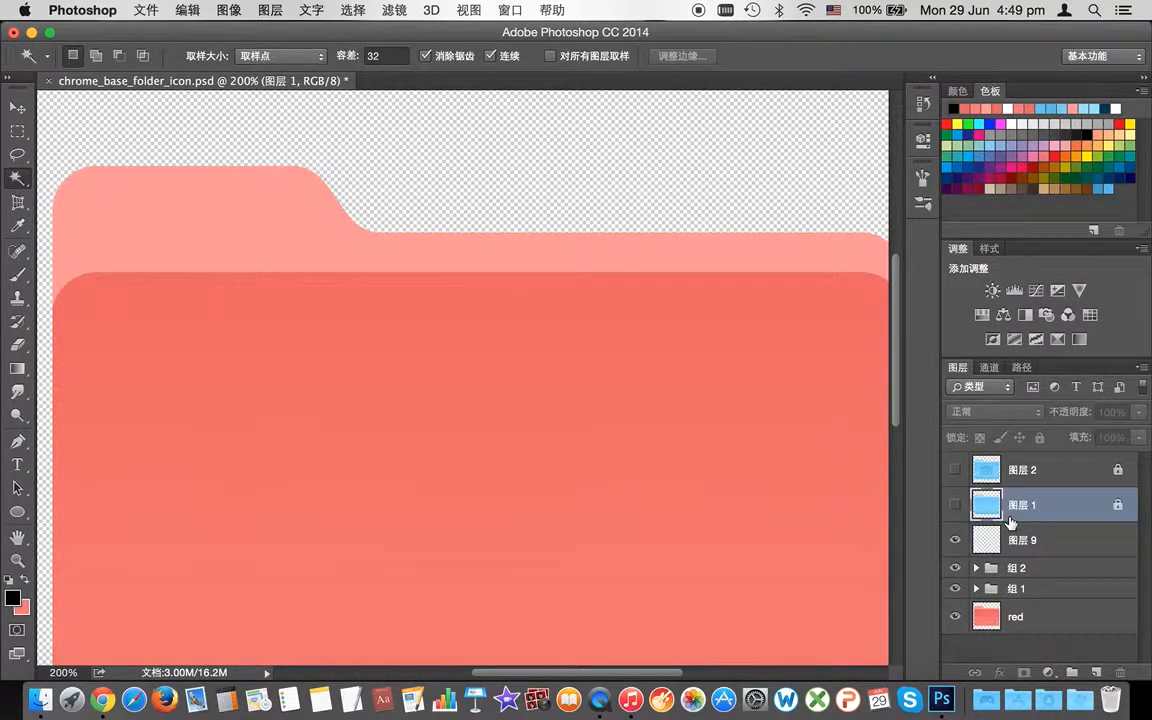
click(12, 597)
click(247, 231)
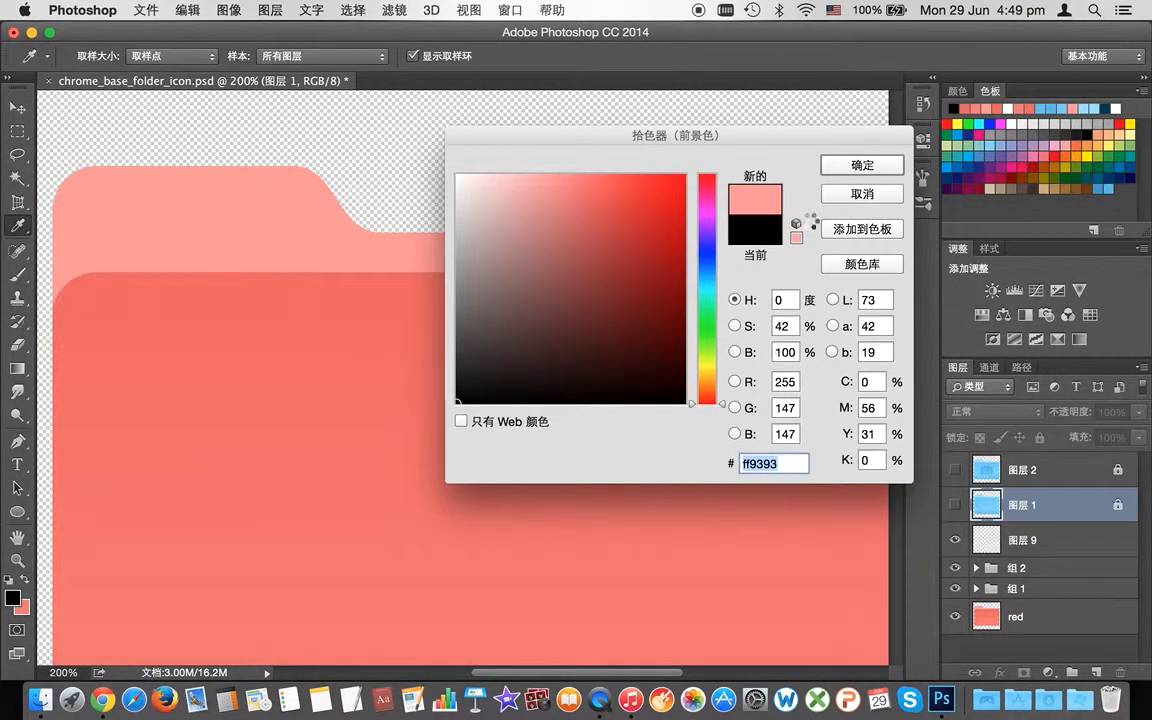
click(862, 165)
key(w)
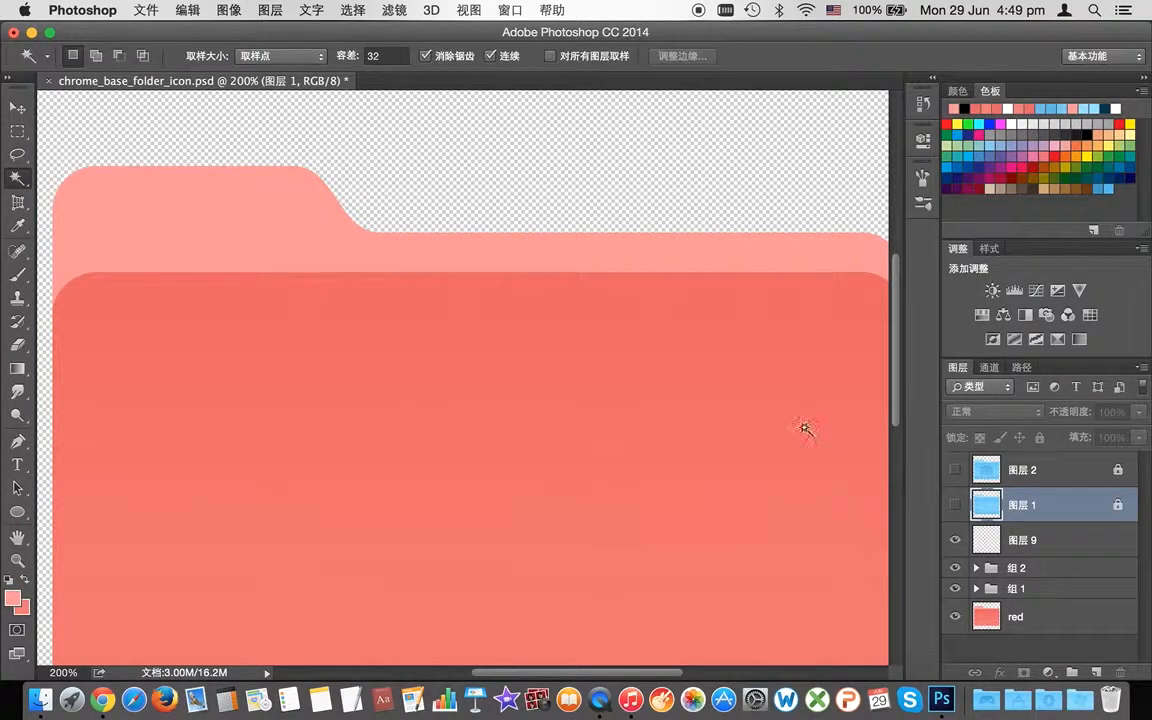
Step: Hide 组 2, 组 1 and the red layer, and show the blue folder layer
click(955, 569)
click(955, 589)
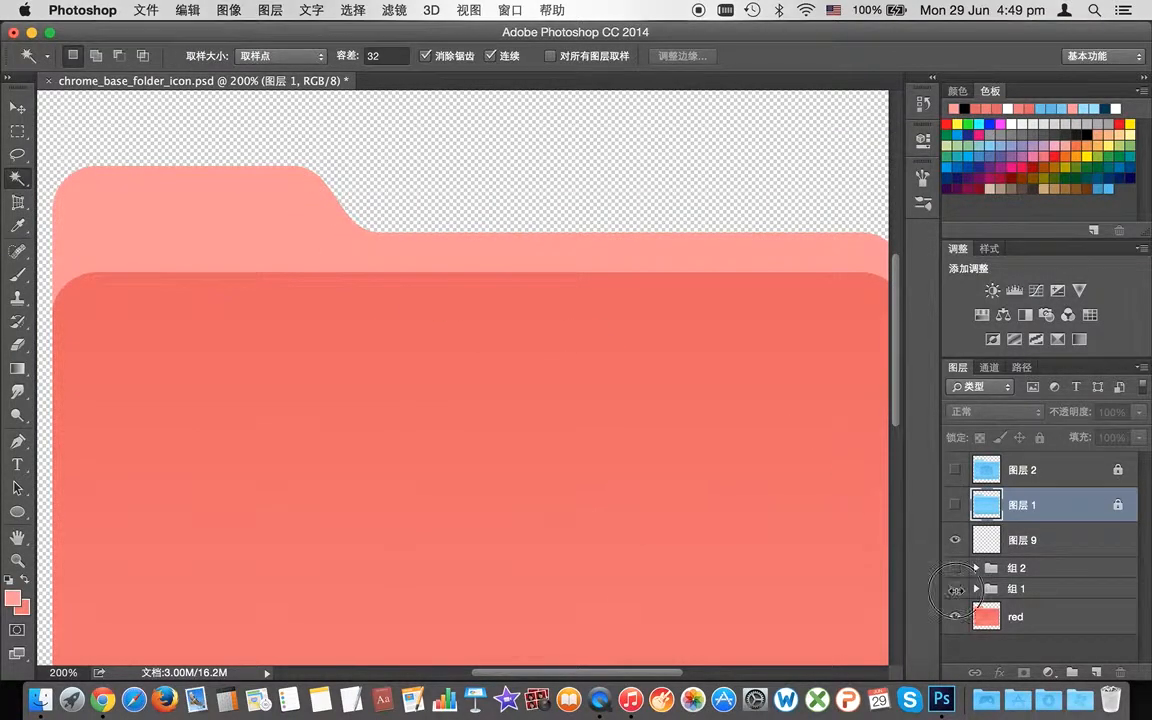
click(957, 616)
click(954, 506)
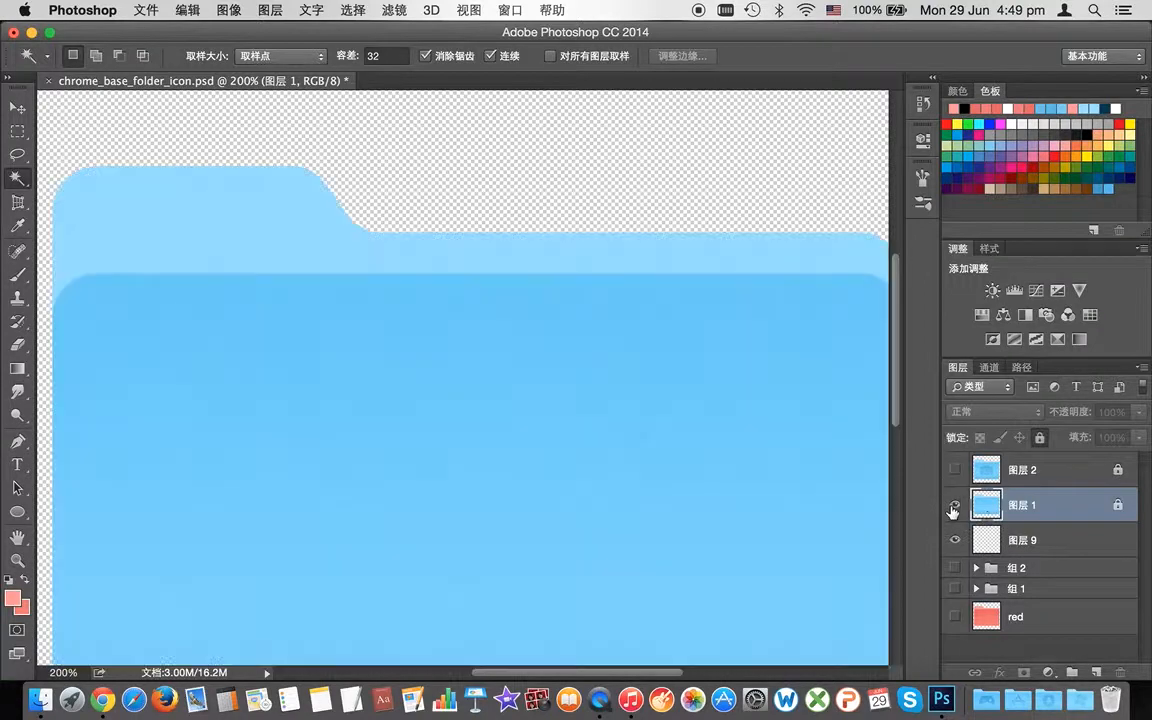
Step: Sample the light blue folder tab colour as the foreground colour
click(12, 598)
click(230, 226)
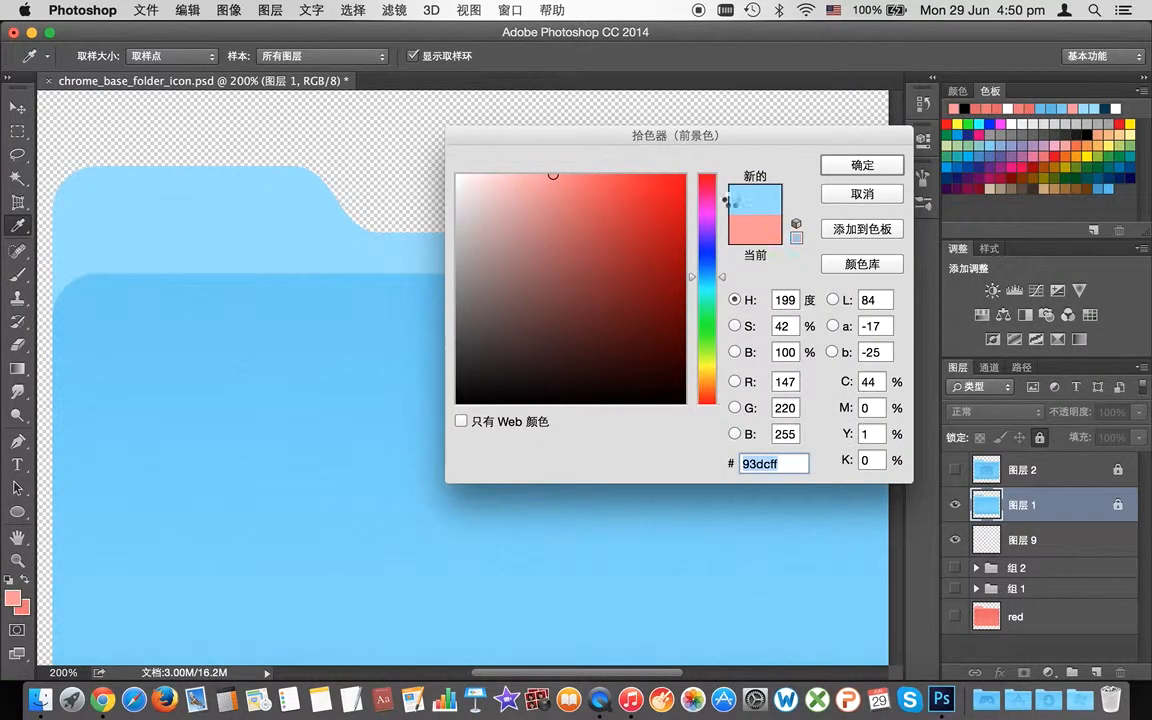
click(857, 170)
key(w)
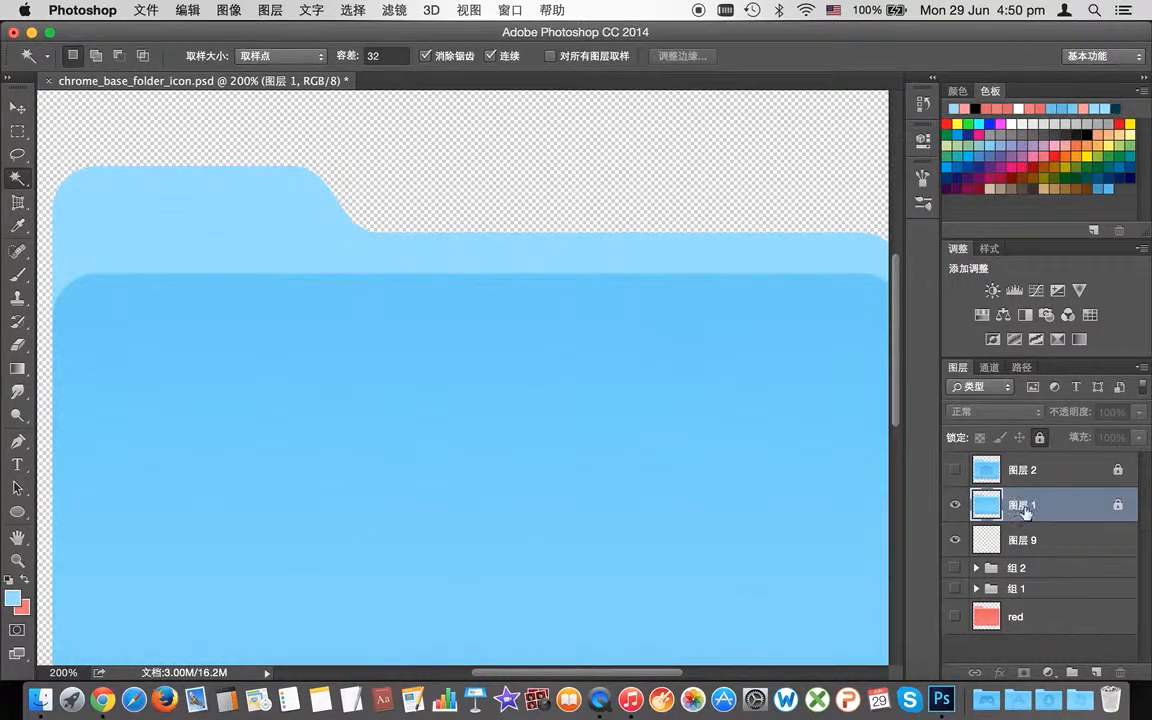
Step: Shift the foreground hue to pale yellow #feff93 and magic-wand the folder's back tab
click(12, 596)
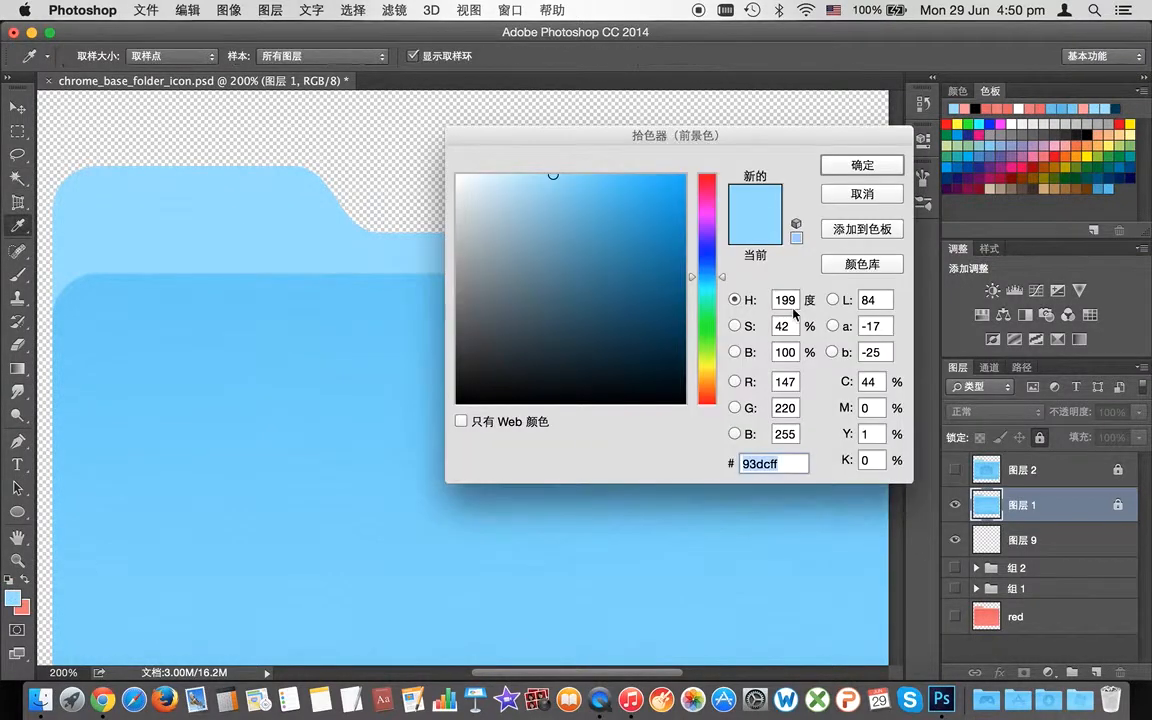
drag(720, 285, 717, 365)
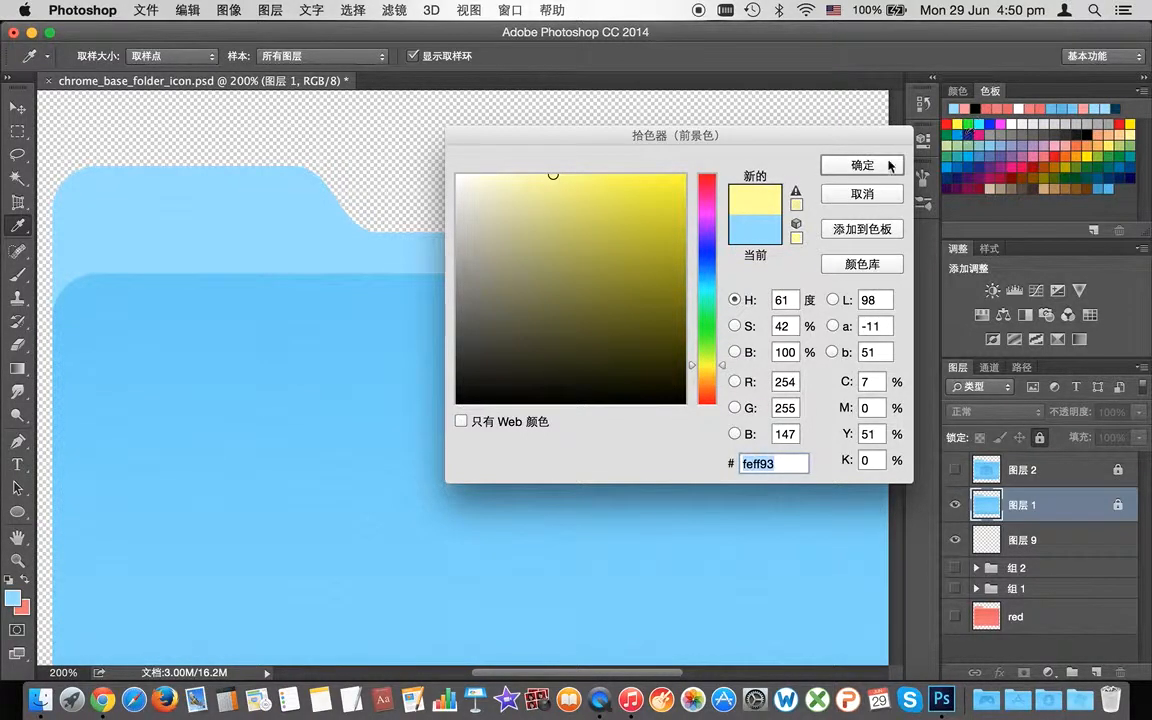
click(822, 163)
key(w)
click(120, 205)
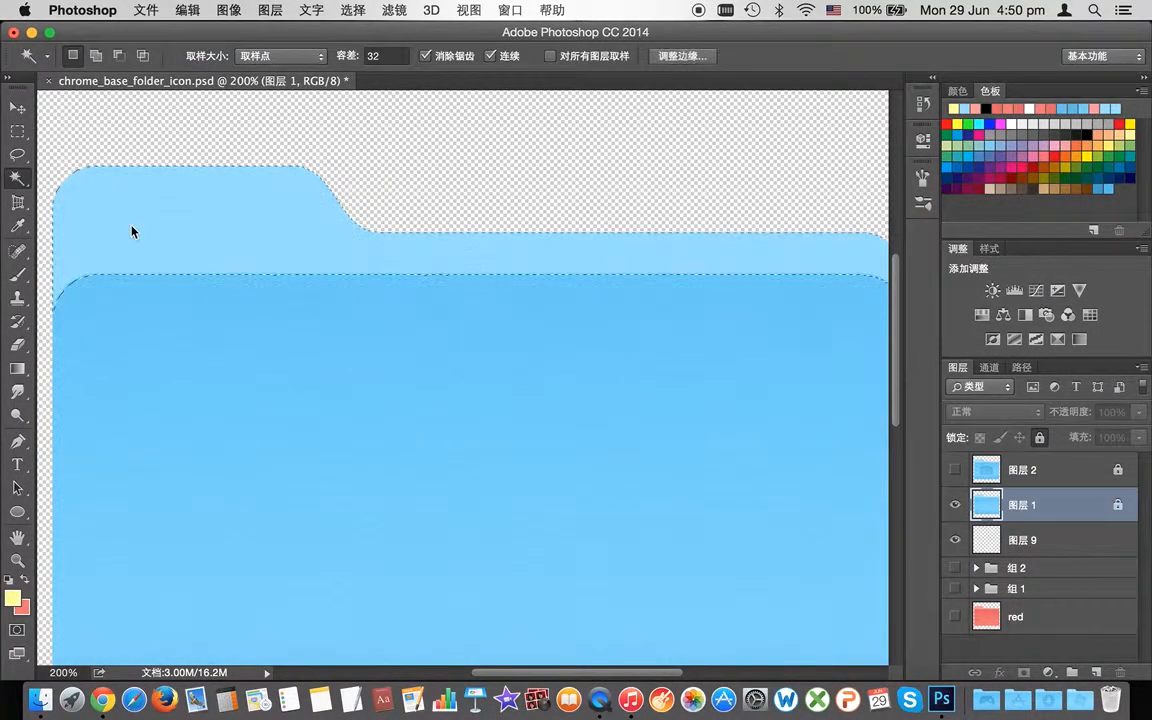
Step: Fill the back-tab selection with pale yellow on 图层 9 and place 图层 1 beneath it
click(1035, 540)
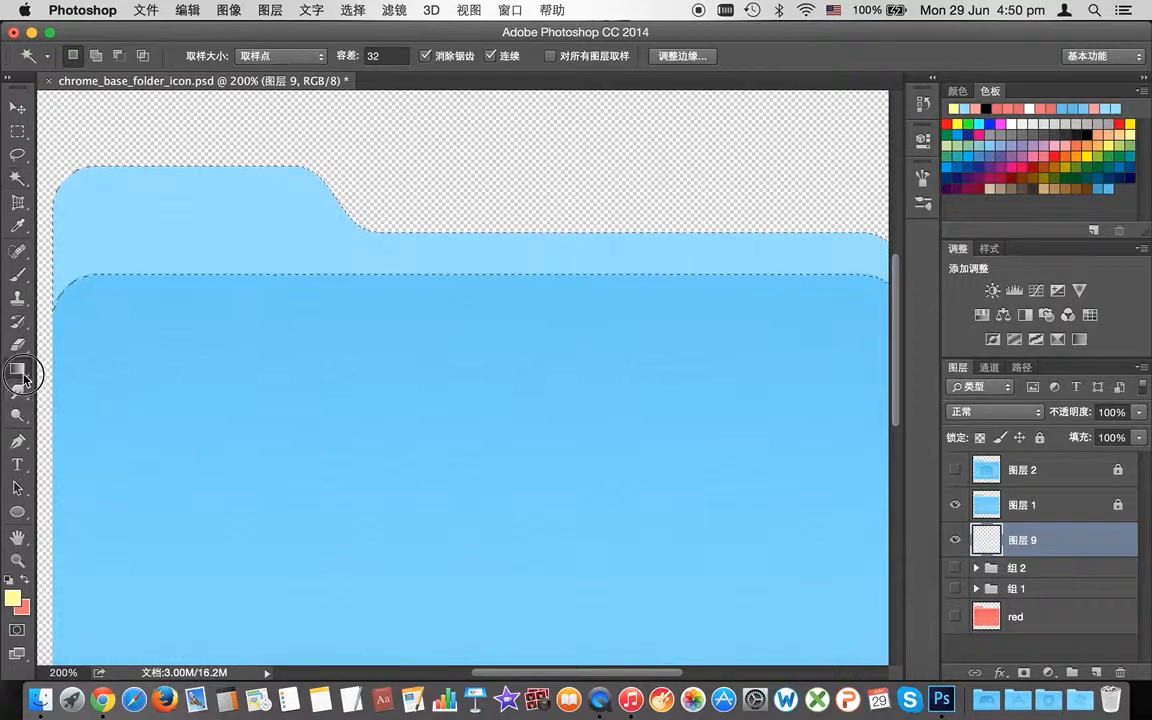
drag(17, 368, 100, 381)
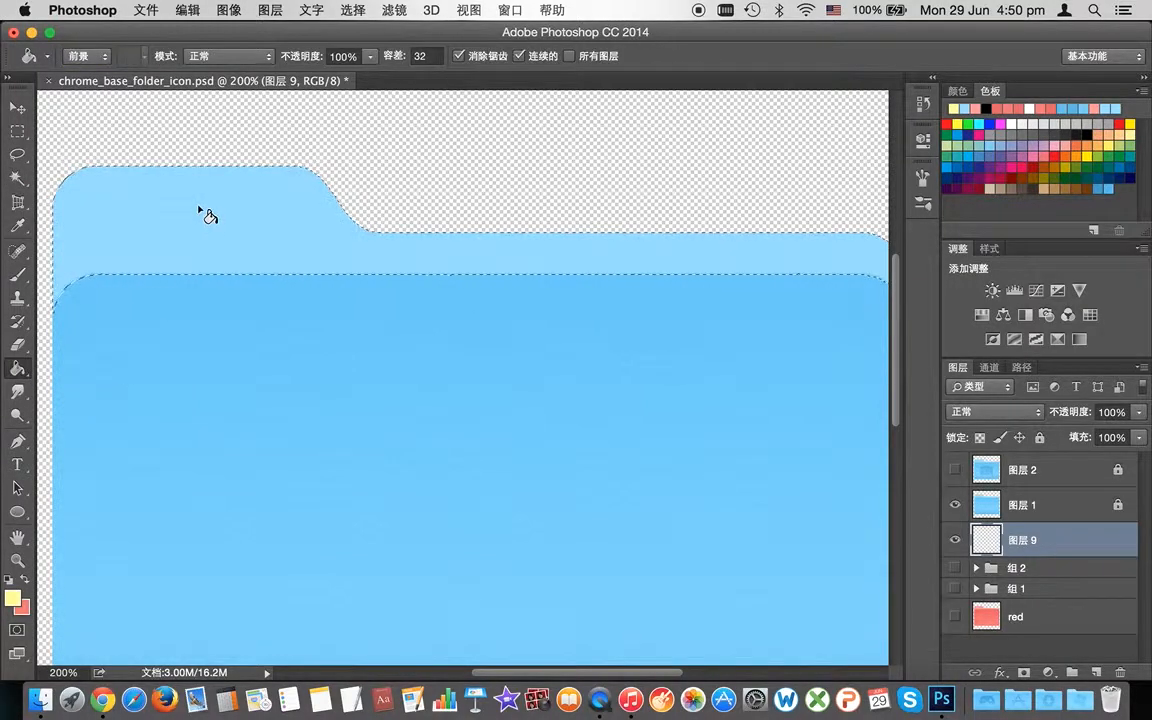
drag(1038, 504, 1040, 494)
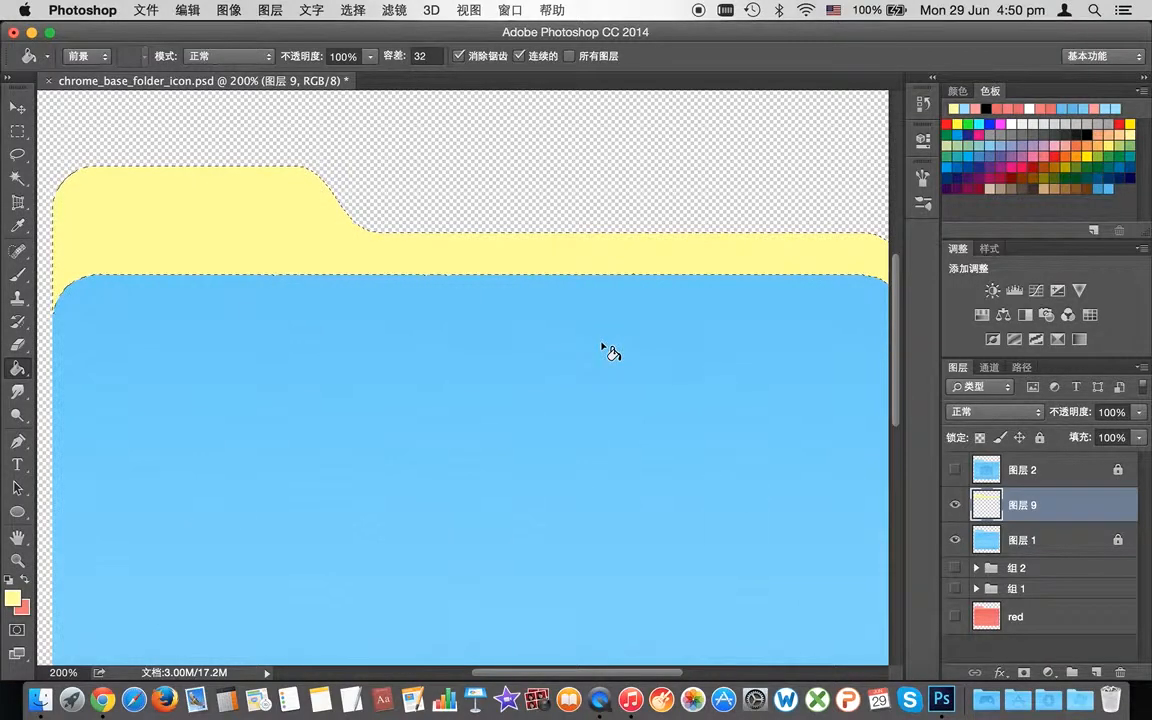
Step: Magic-wand the blue front panel on 图层 1 and hide the yellow tab layer 图层 9
click(1025, 541)
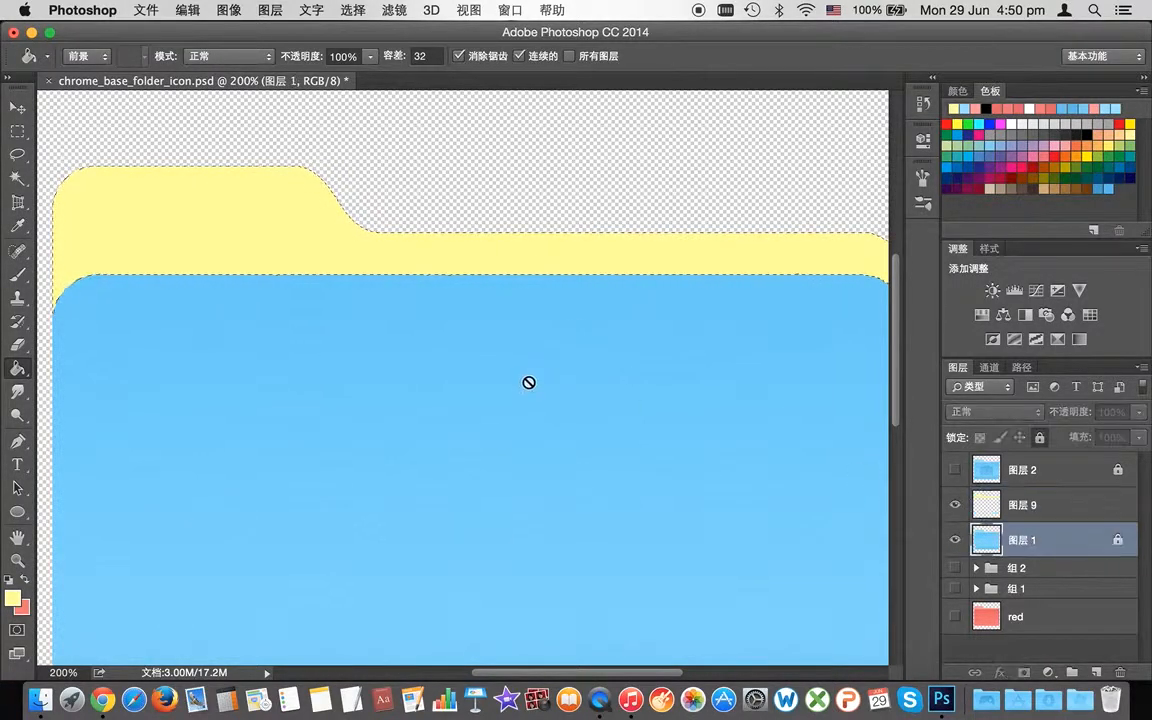
drag(895, 356, 892, 365)
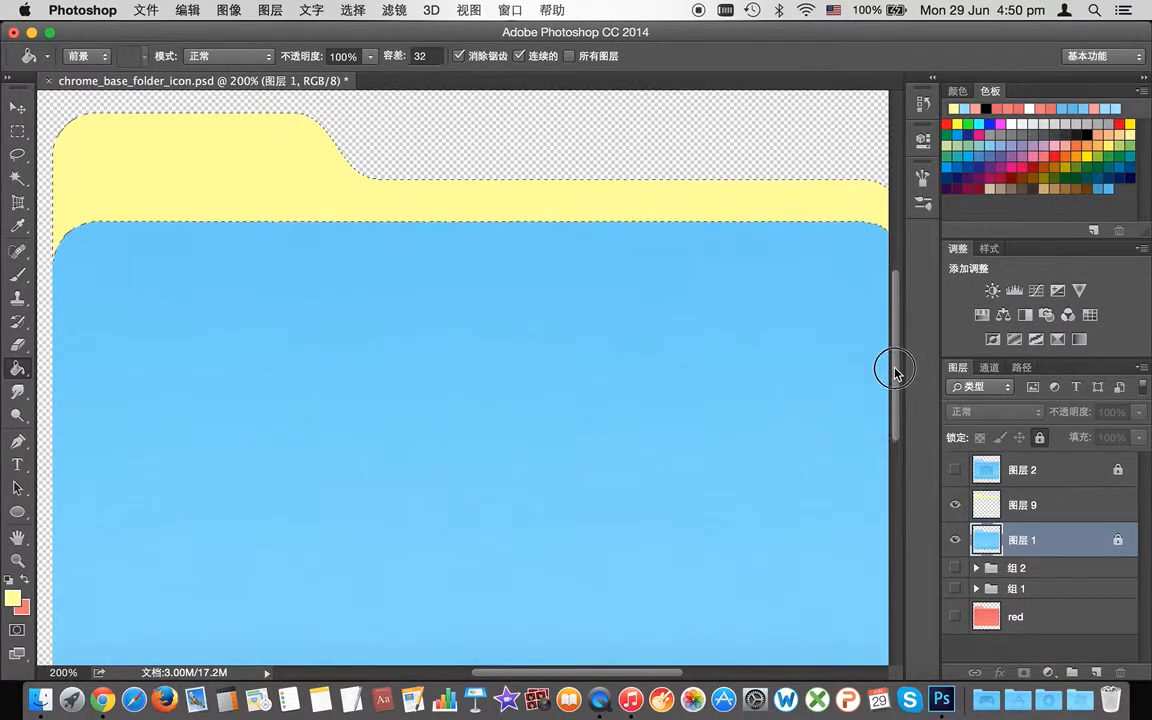
click(17, 177)
click(378, 425)
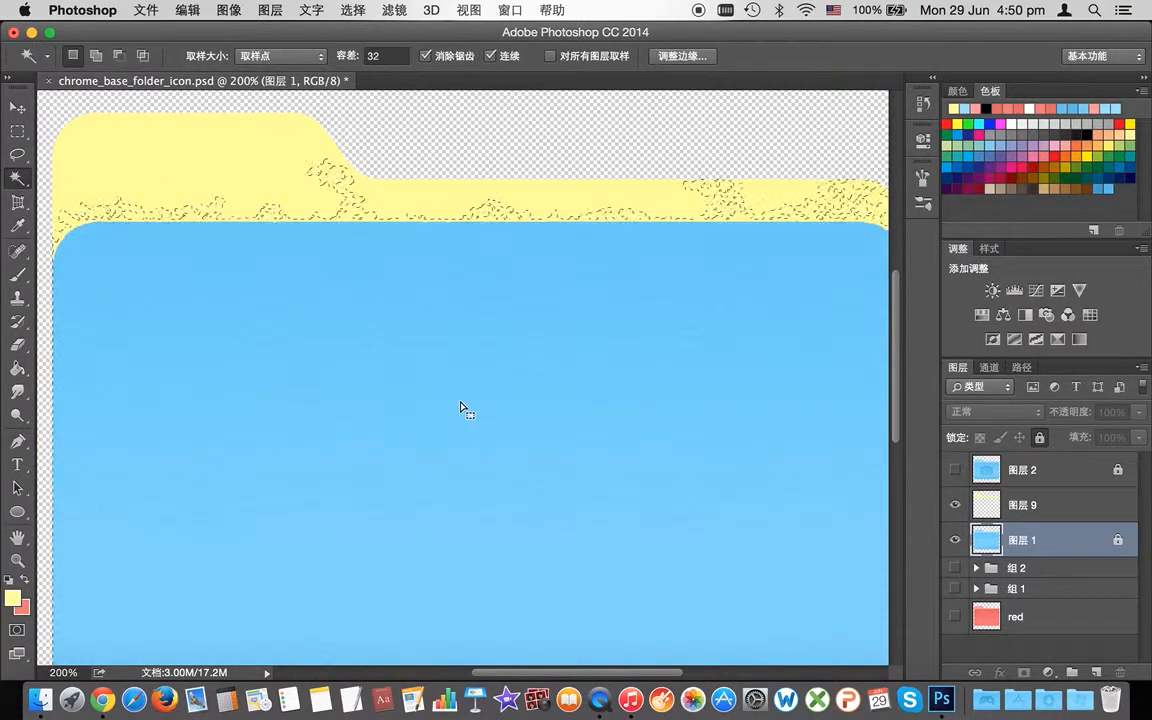
key(super+d)
click(468, 365)
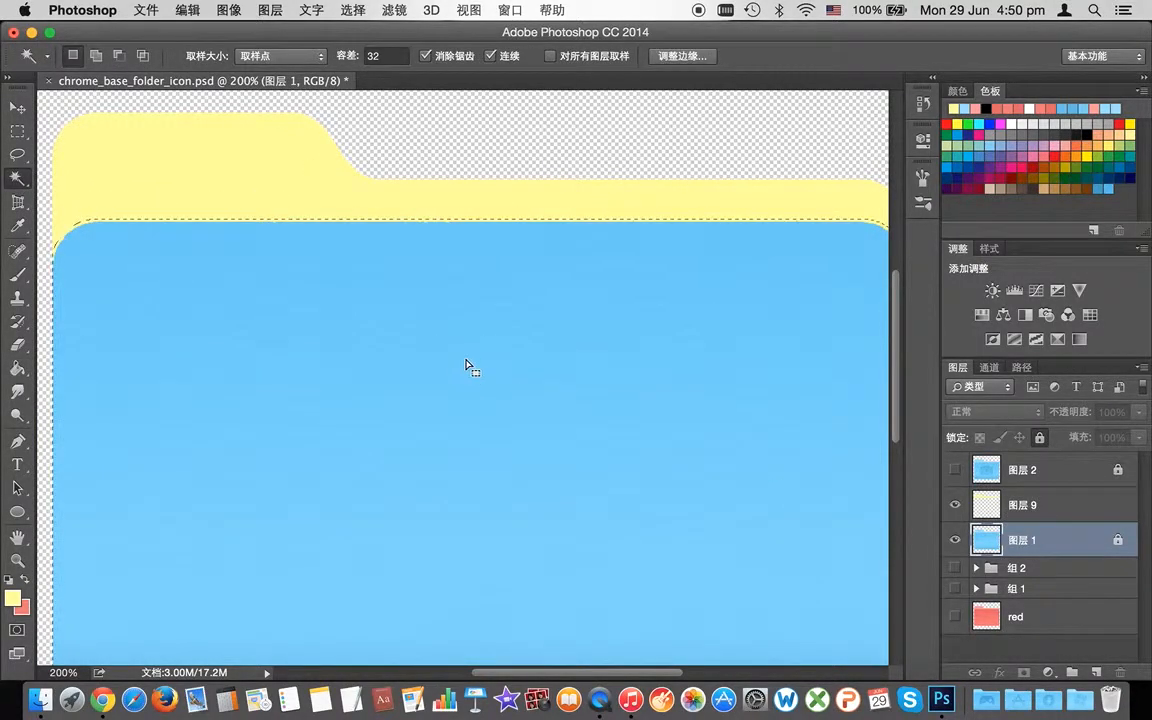
click(457, 260)
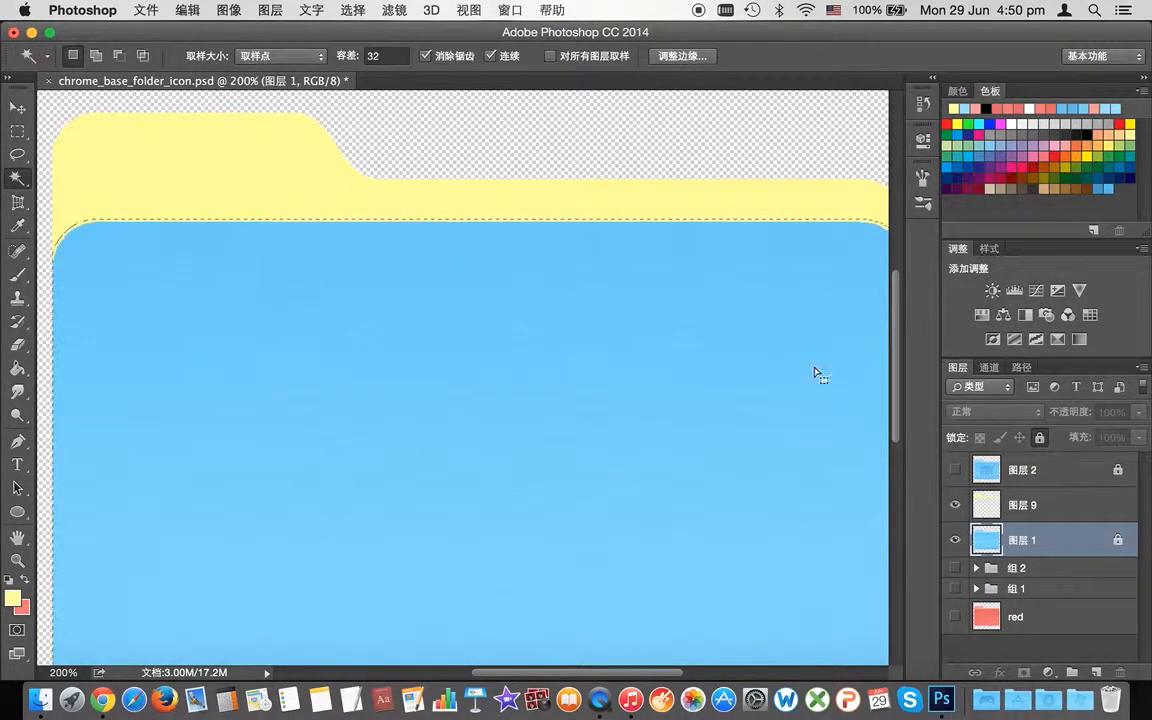
click(955, 505)
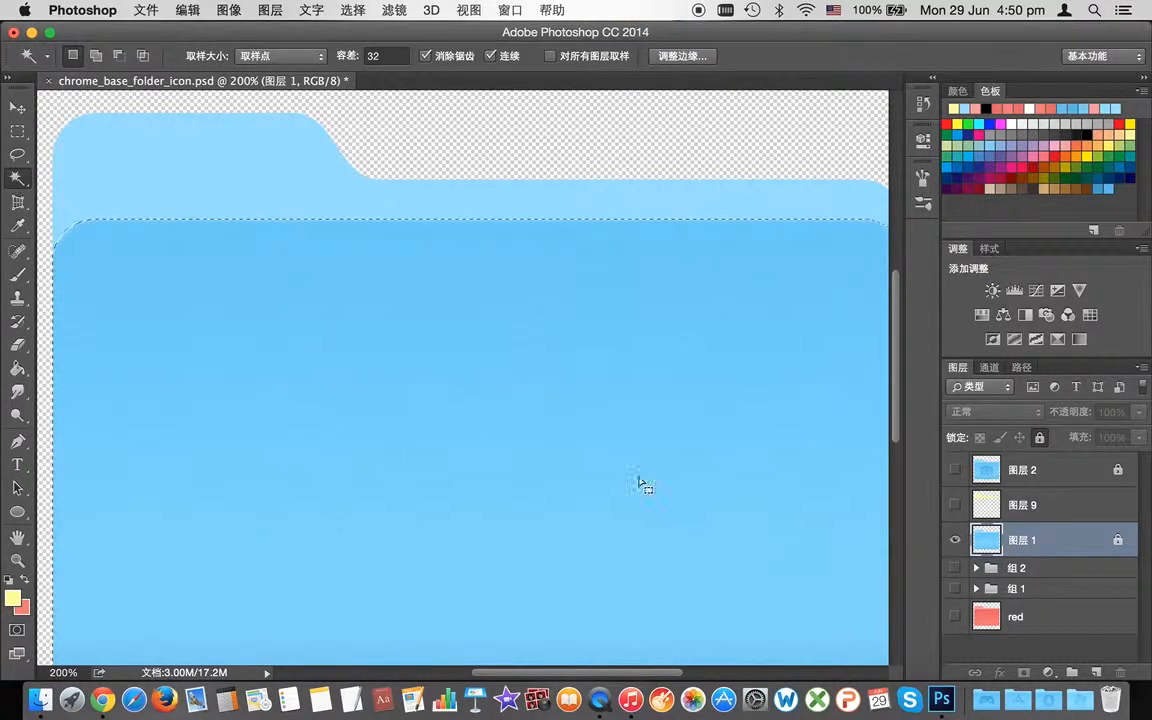
mouse_move(895, 398)
mouse_down()
mouse_move(893, 433)
mouse_move(893, 423)
mouse_up()
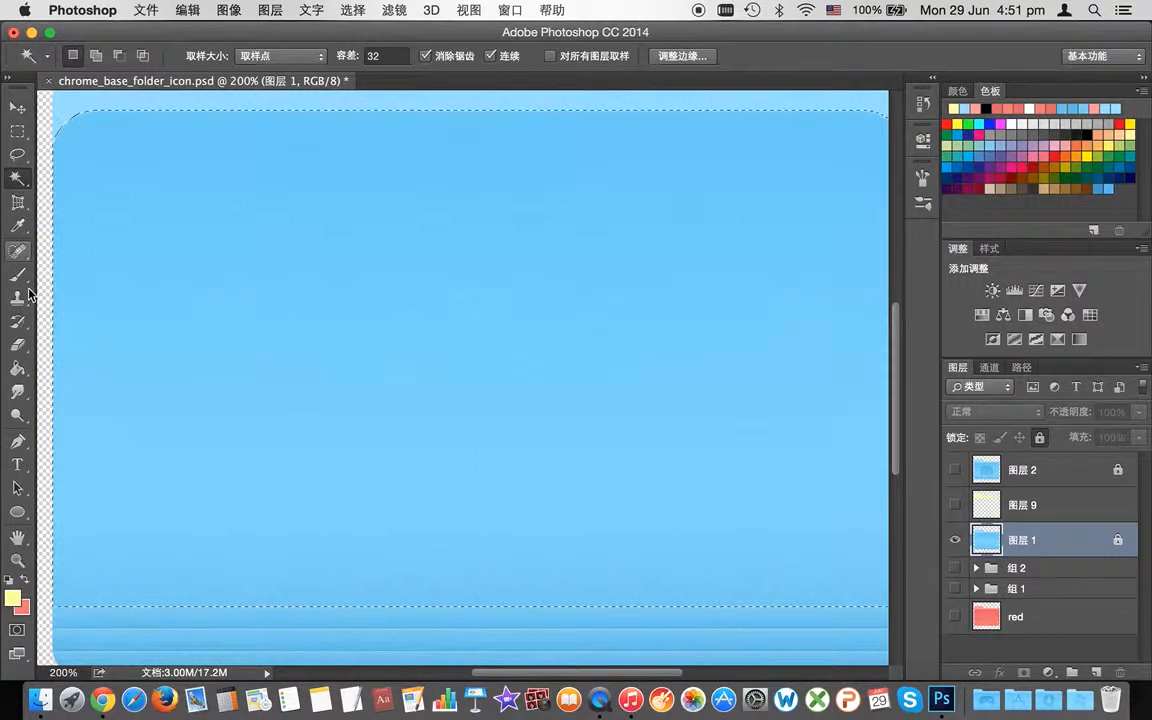
Step: Choose the Gradient tool and add a new empty layer, 图层 10, above 图层 1
click(17, 368)
click(77, 369)
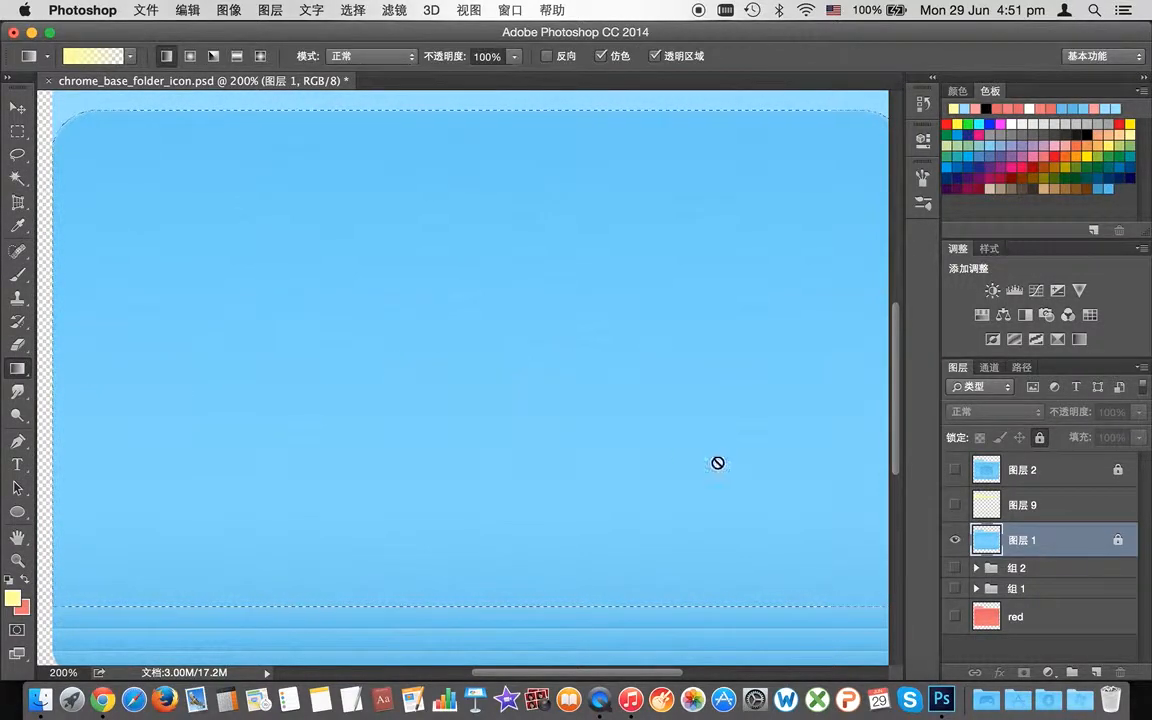
drag(895, 441, 894, 431)
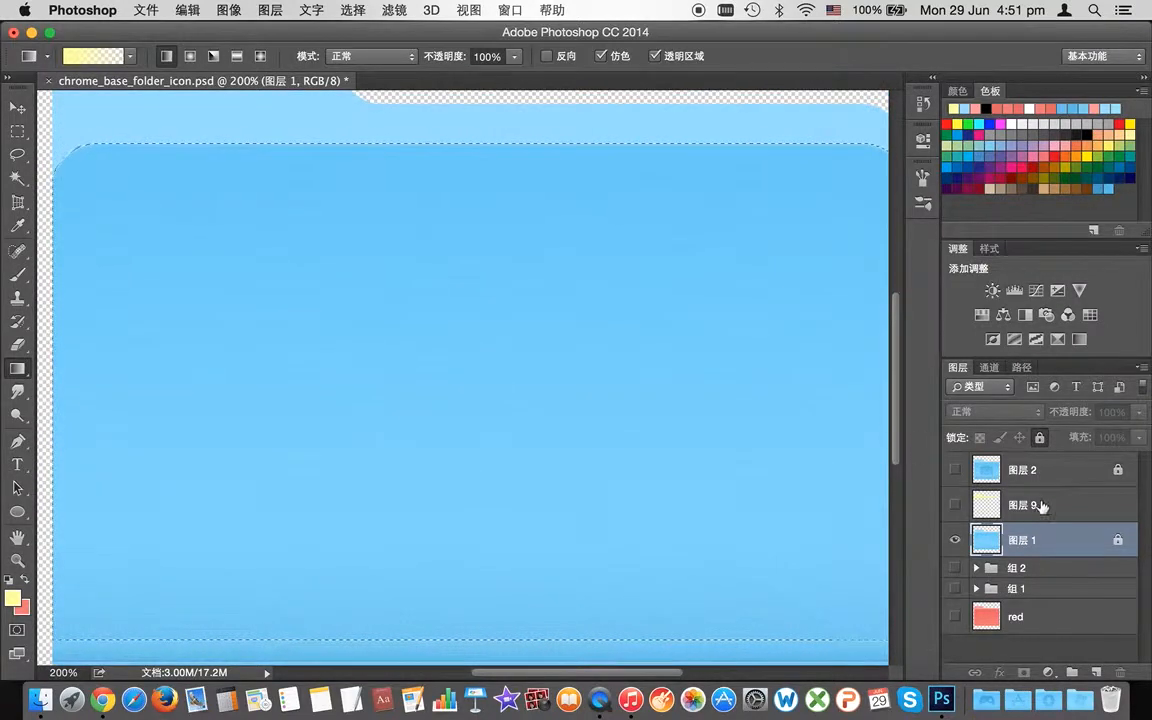
click(1097, 673)
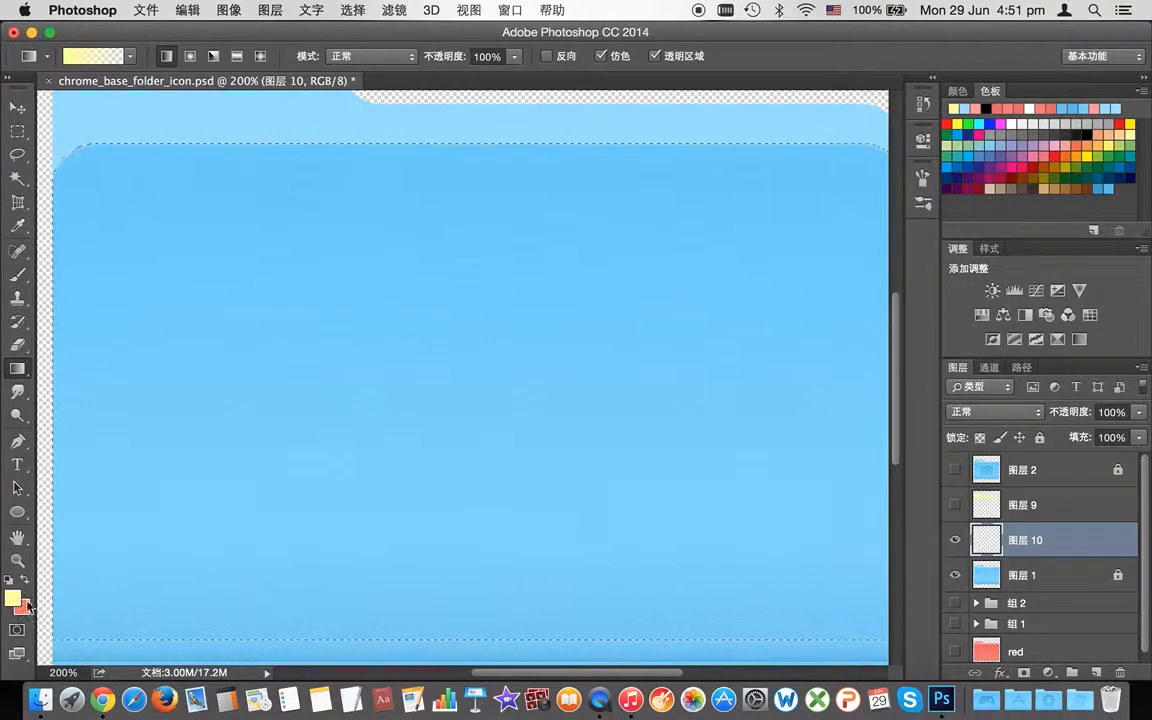
Step: Sample the folder's light blue as both foreground and background colours
click(12, 598)
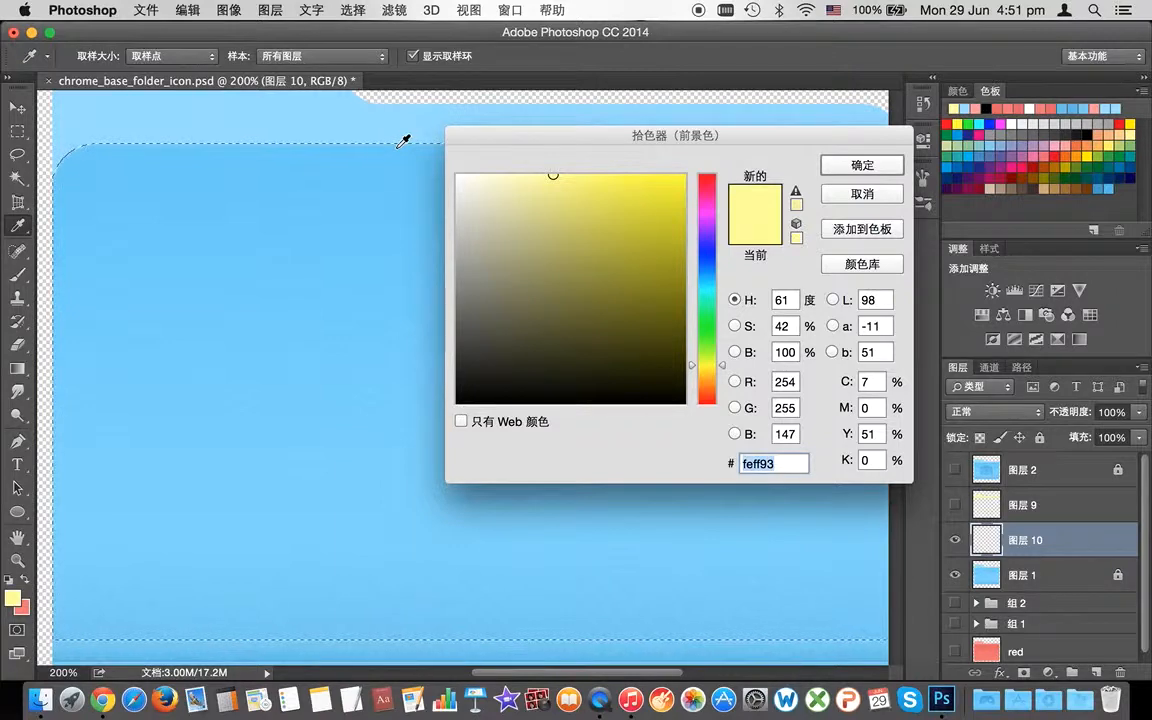
click(398, 146)
click(25, 608)
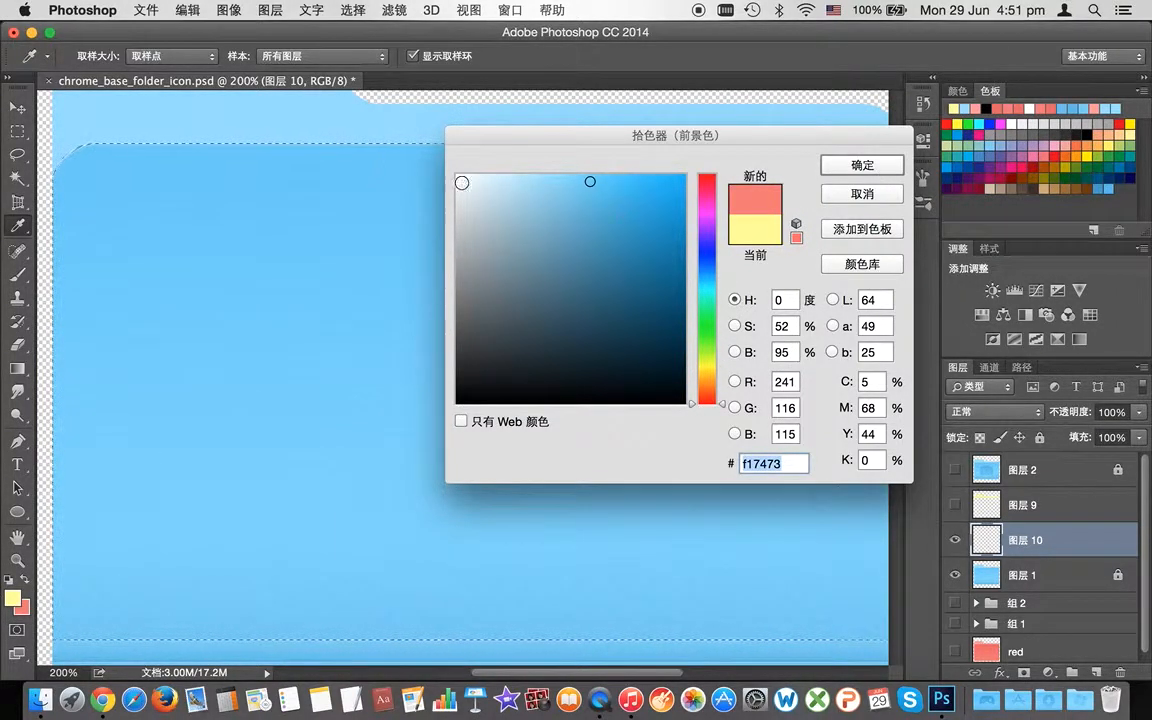
drag(416, 165, 384, 144)
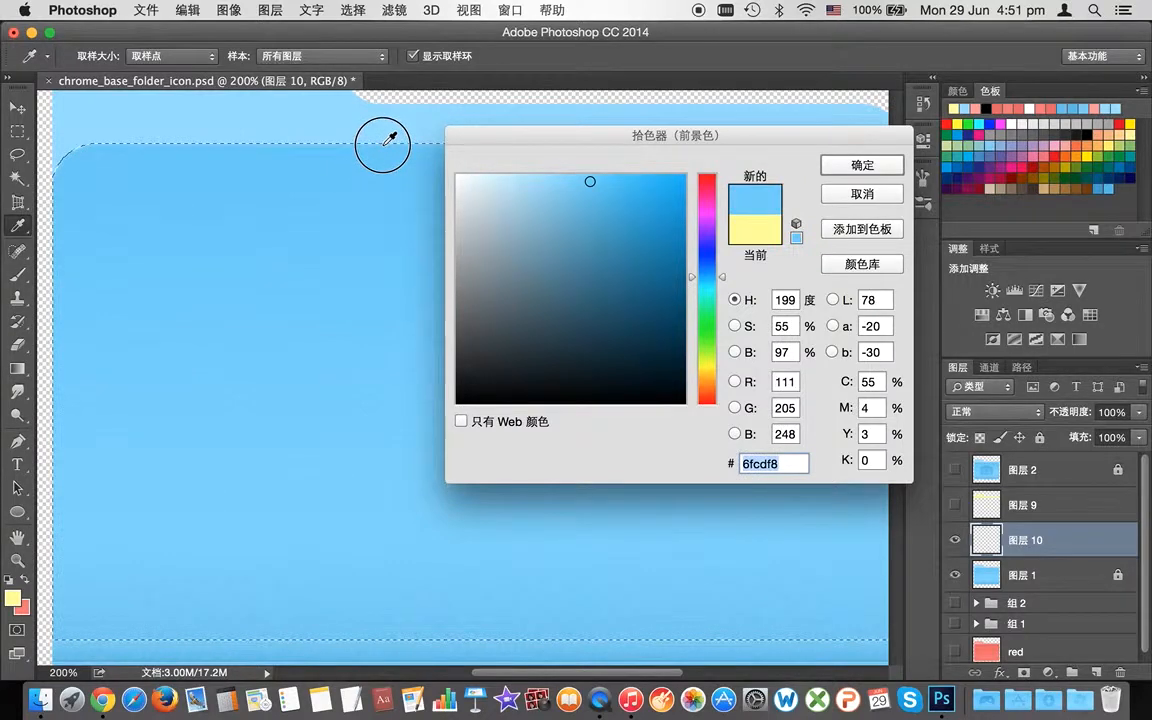
click(826, 165)
scroll(578, 317, down, 1)
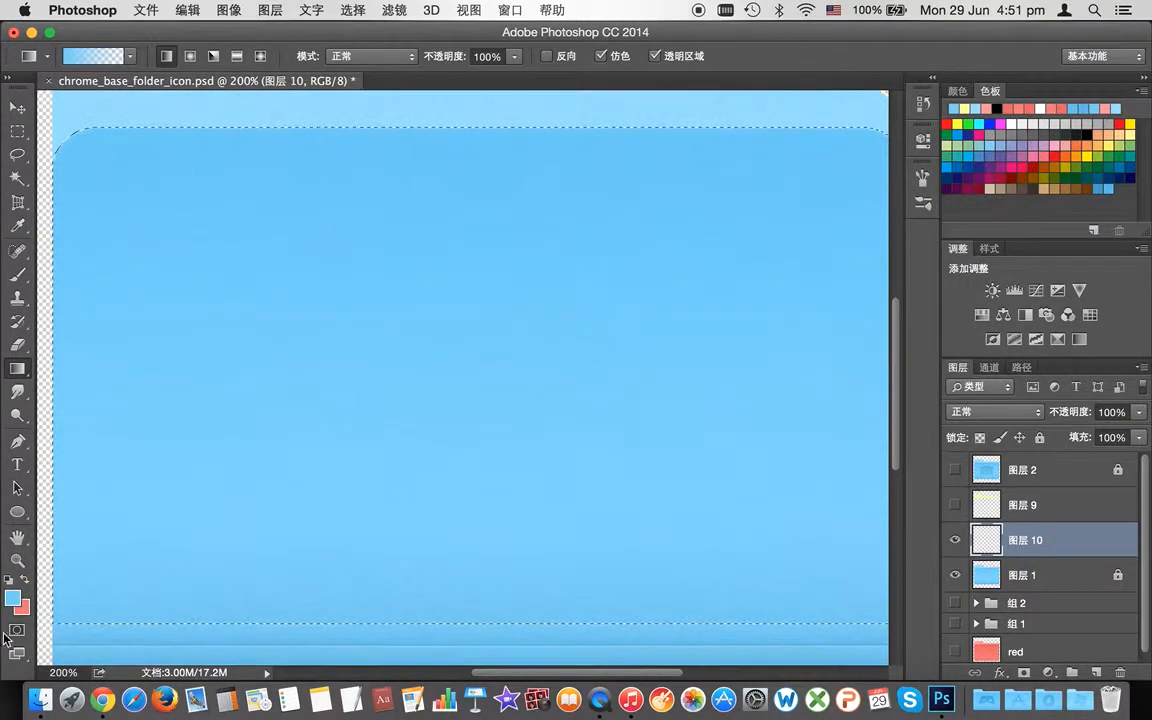
click(21, 606)
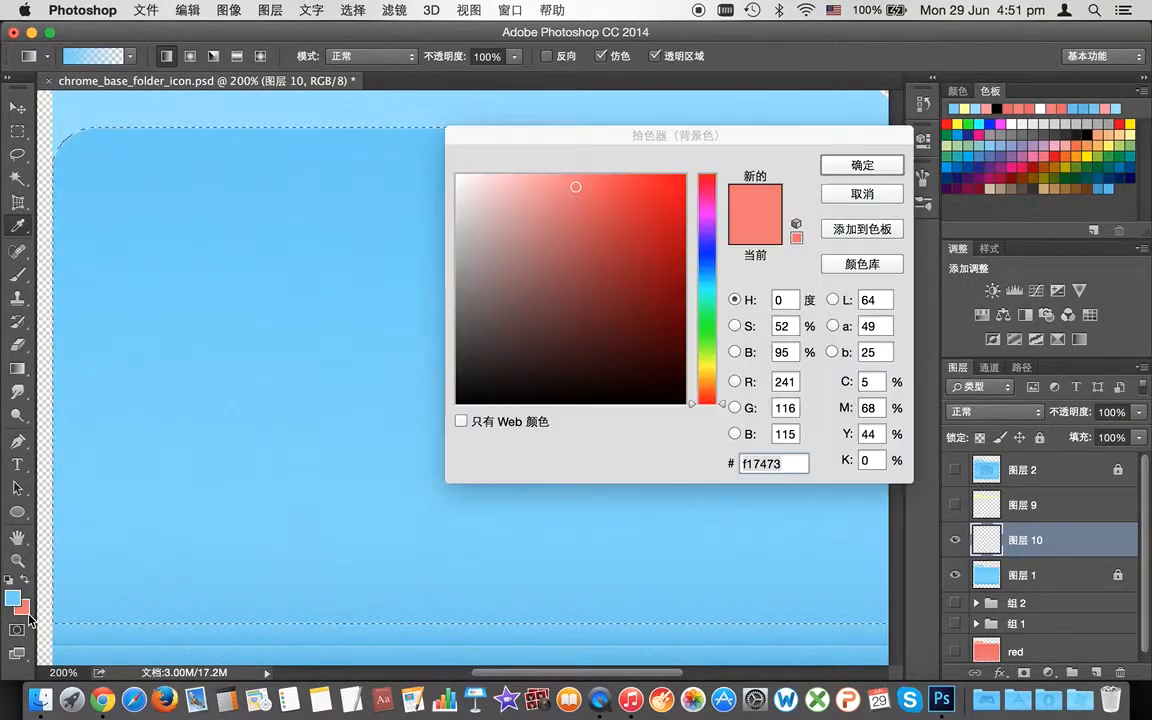
click(201, 621)
click(857, 167)
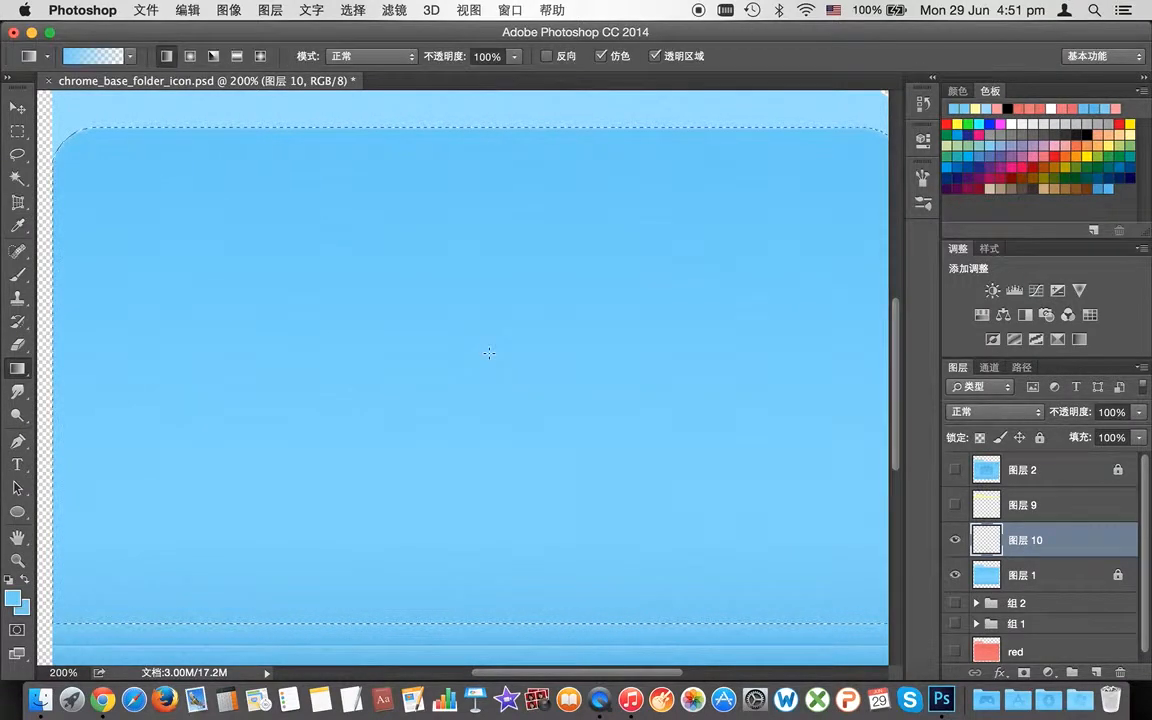
Step: Shift both foreground and background hues from light blue to yellow
click(13, 603)
click(707, 364)
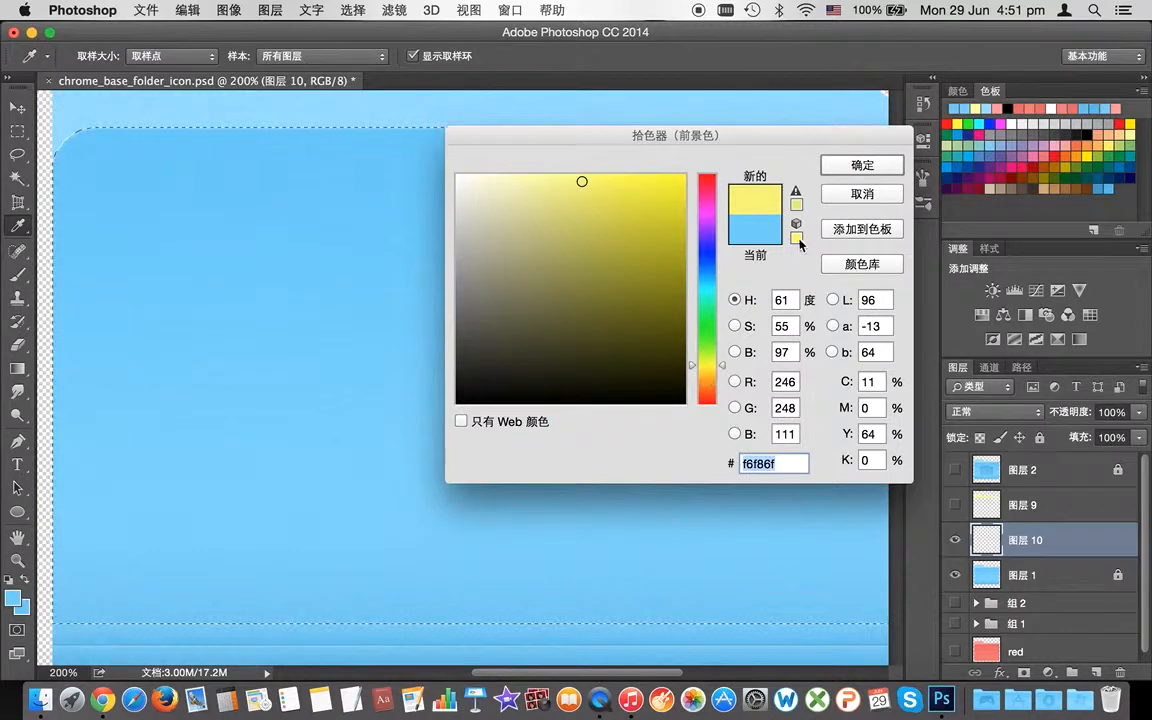
click(857, 167)
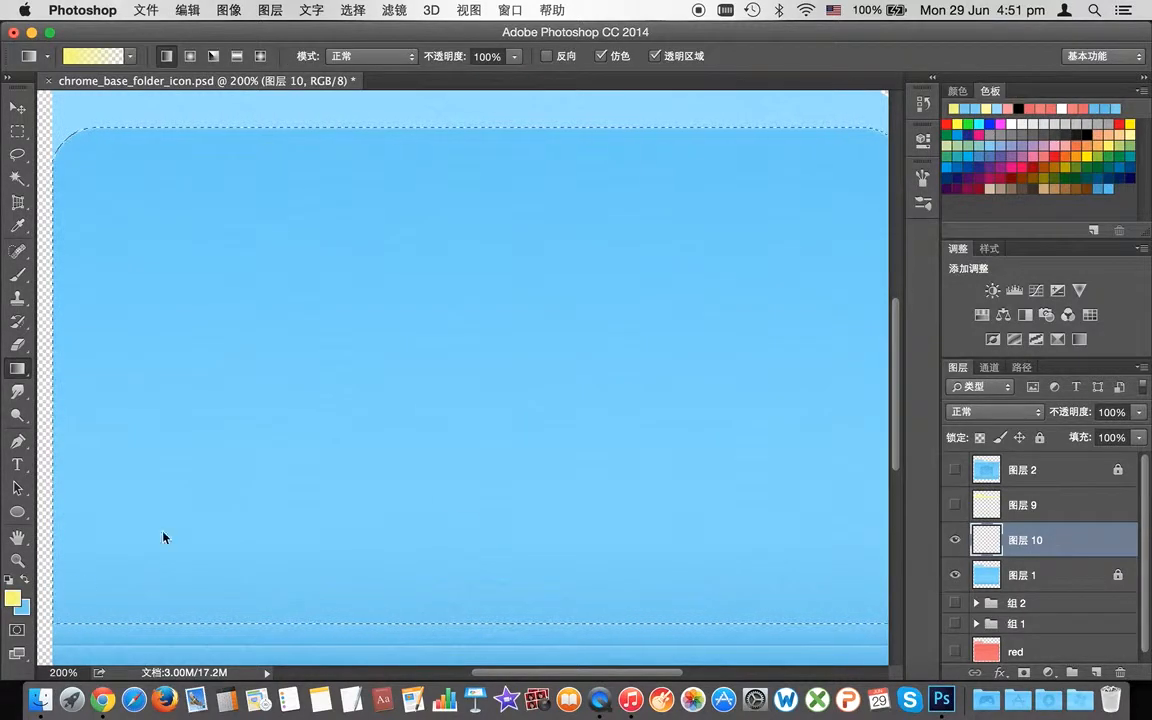
click(21, 607)
click(709, 366)
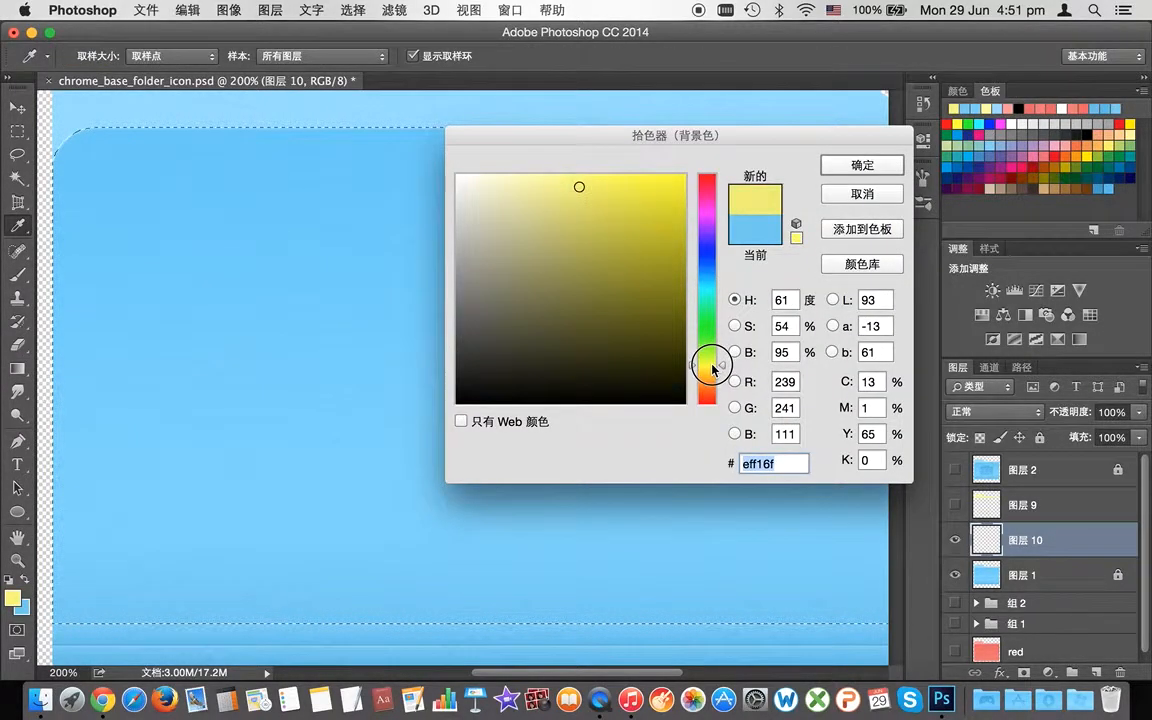
click(864, 168)
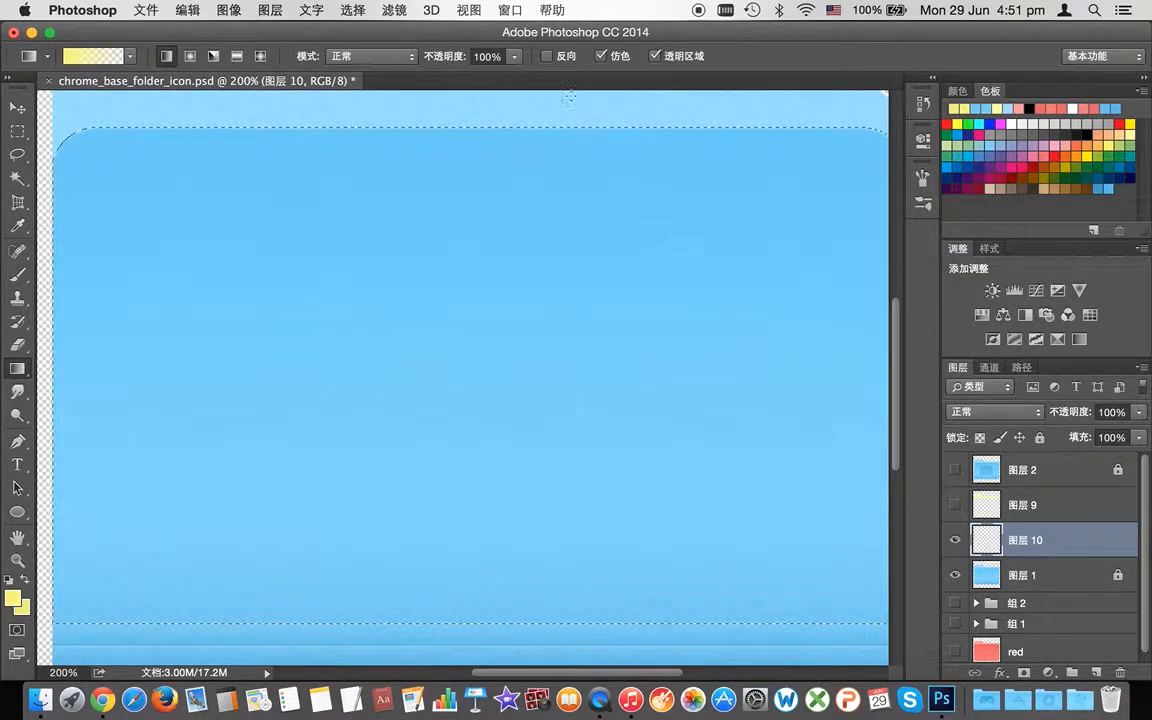
Step: Try top-down gradients on the front panel, including the yellow preset, undoing each
drag(501, 125, 499, 470)
key(super+z)
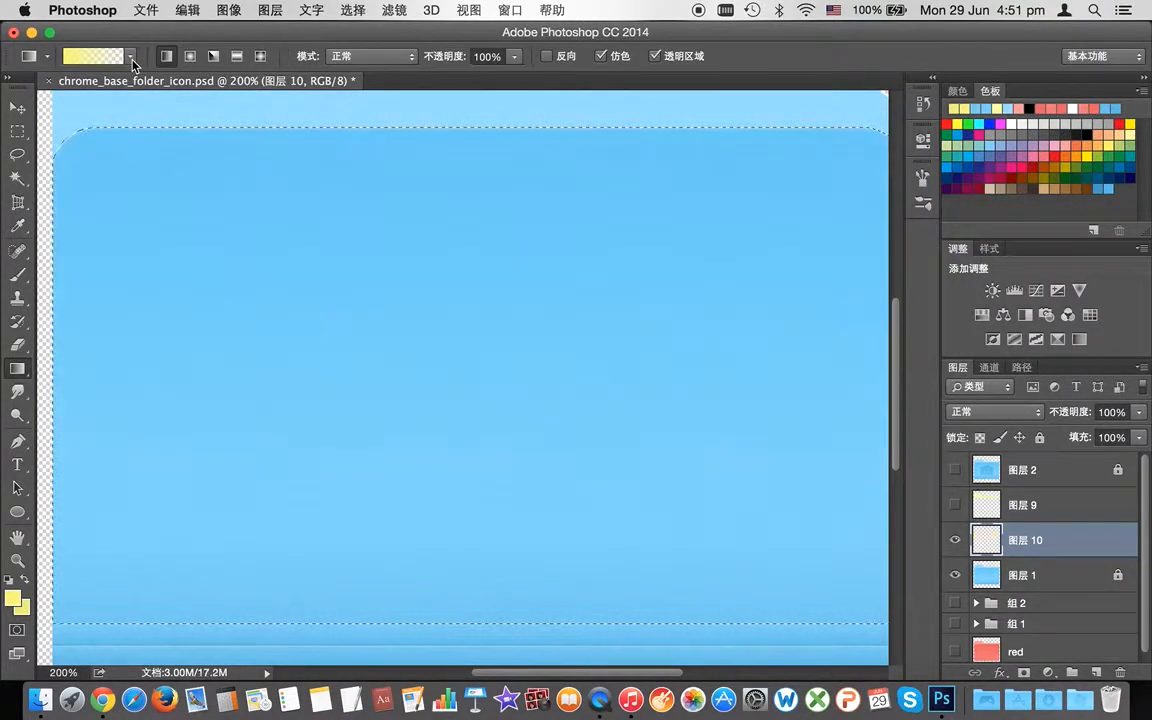
click(127, 56)
click(37, 86)
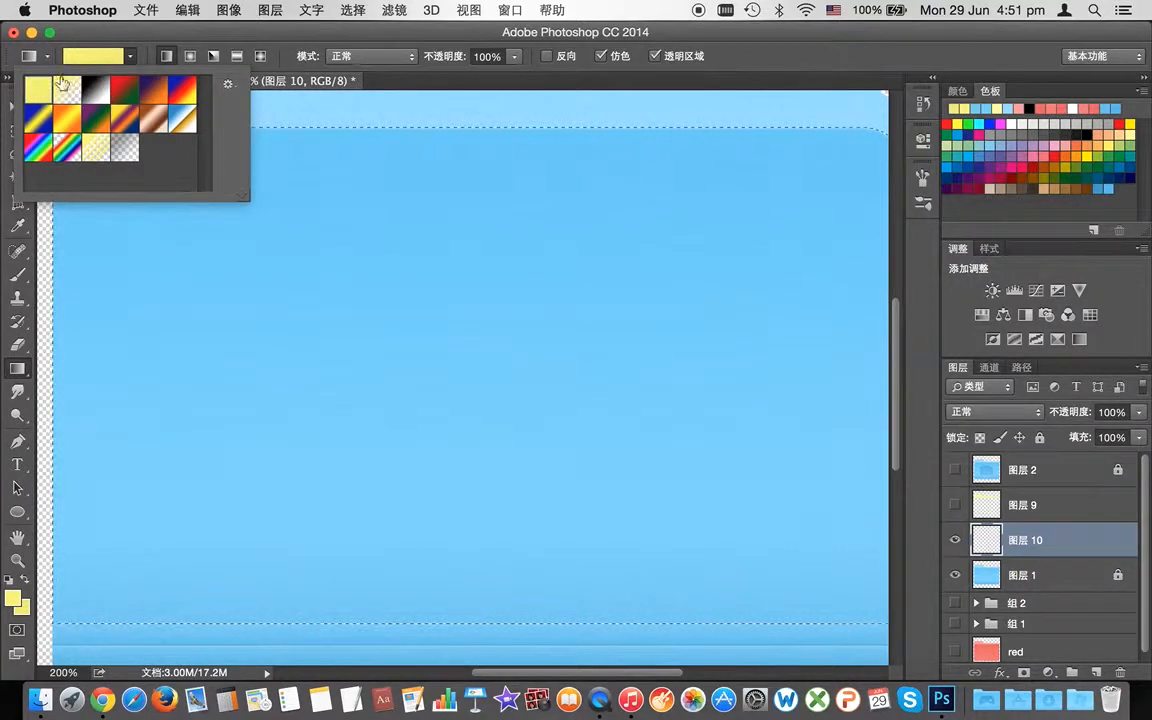
click(131, 58)
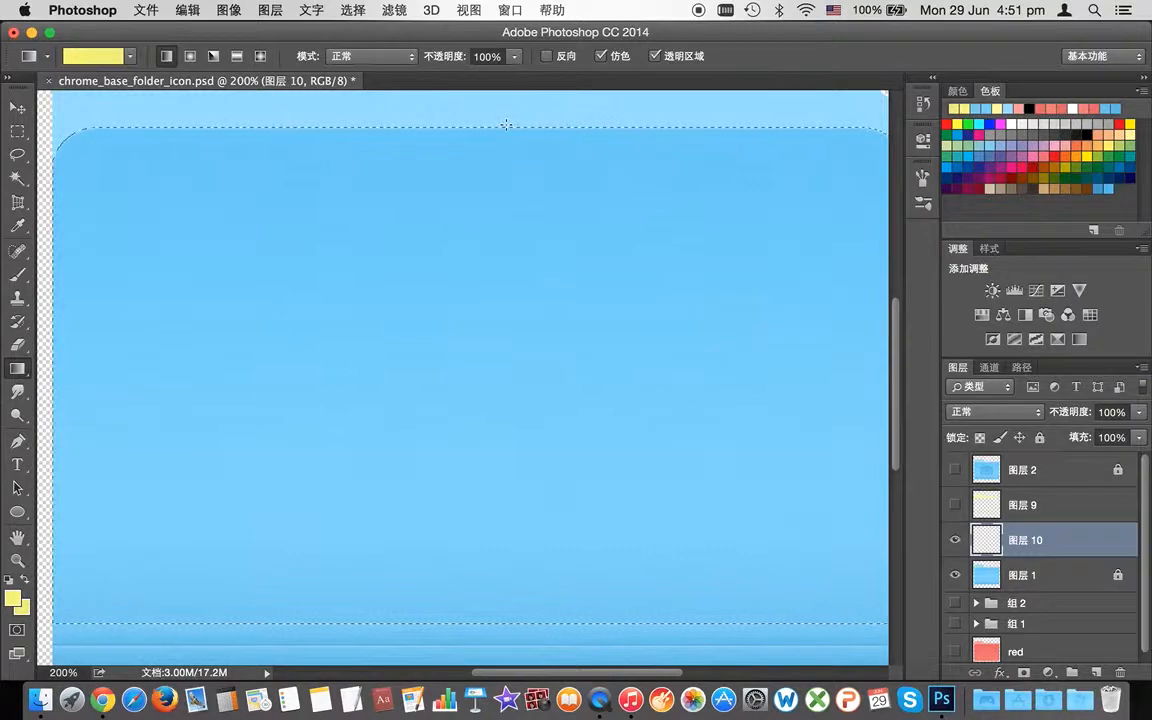
drag(506, 124, 535, 625)
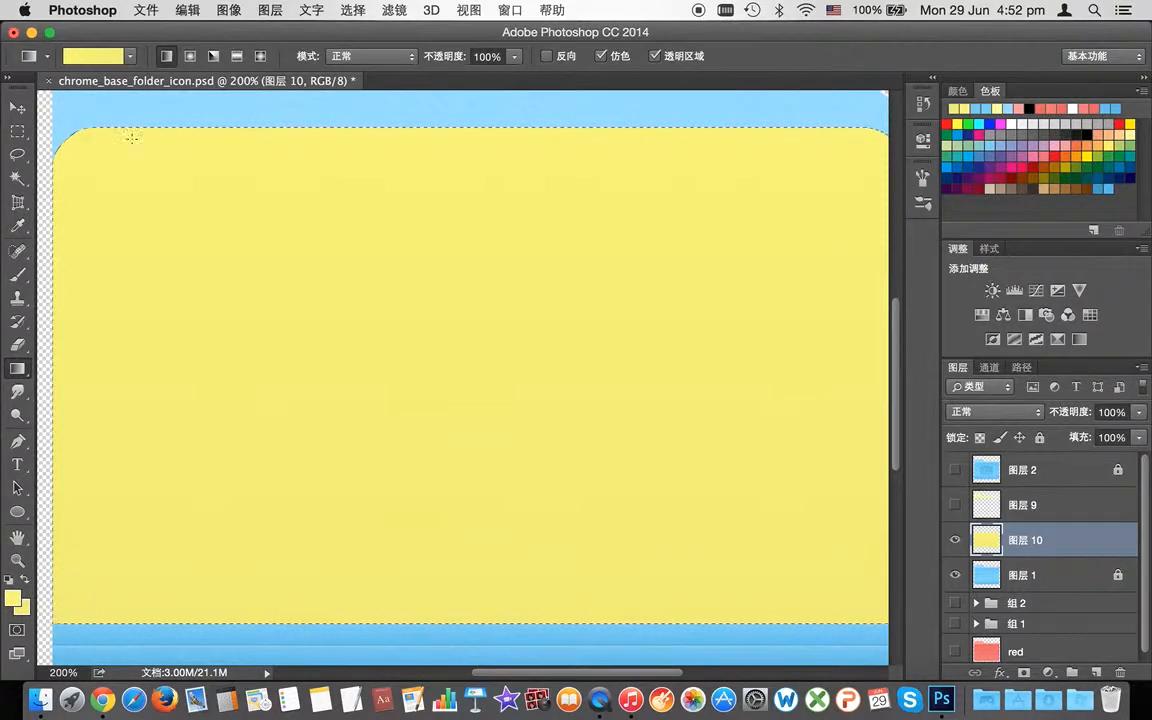
key(super+z)
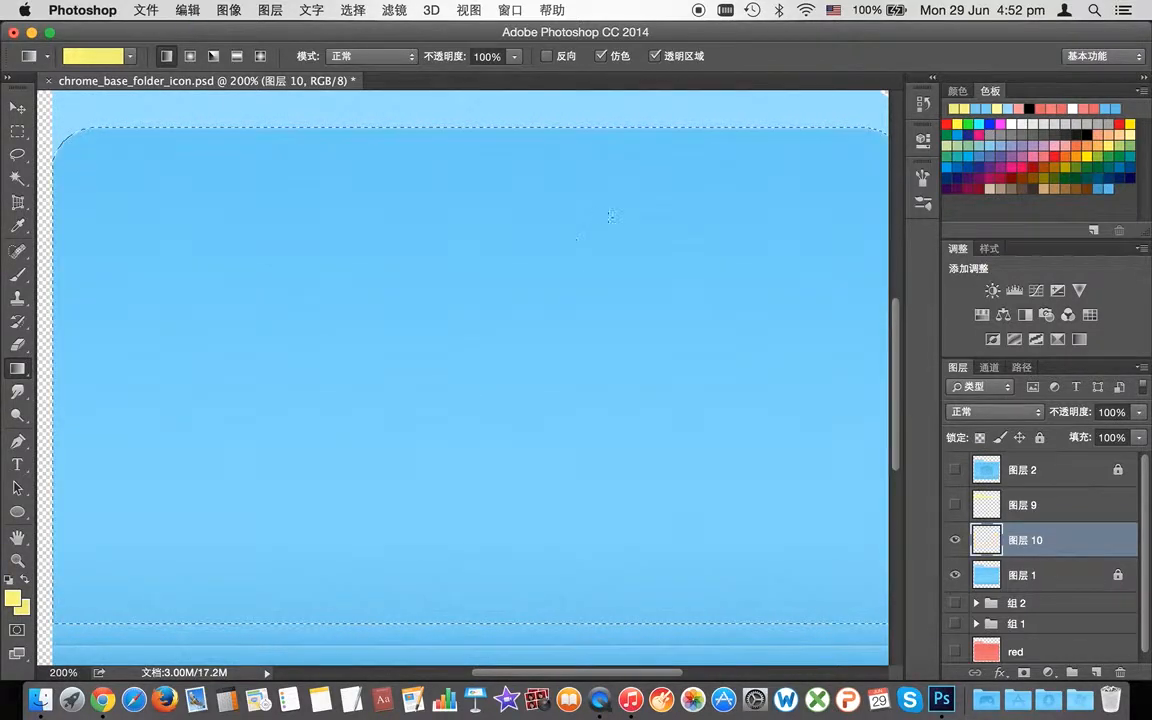
Step: Set foreground to #e8ea69 and drag a top-to-bottom yellow gradient across the front panel
click(13, 597)
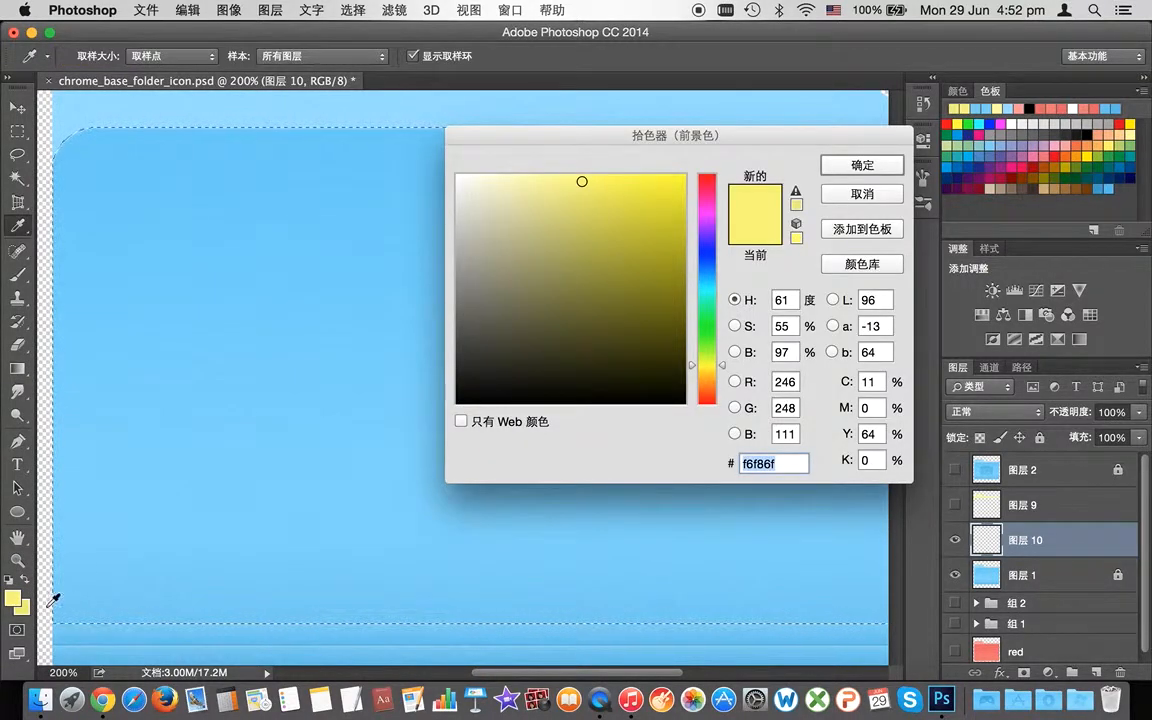
click(584, 193)
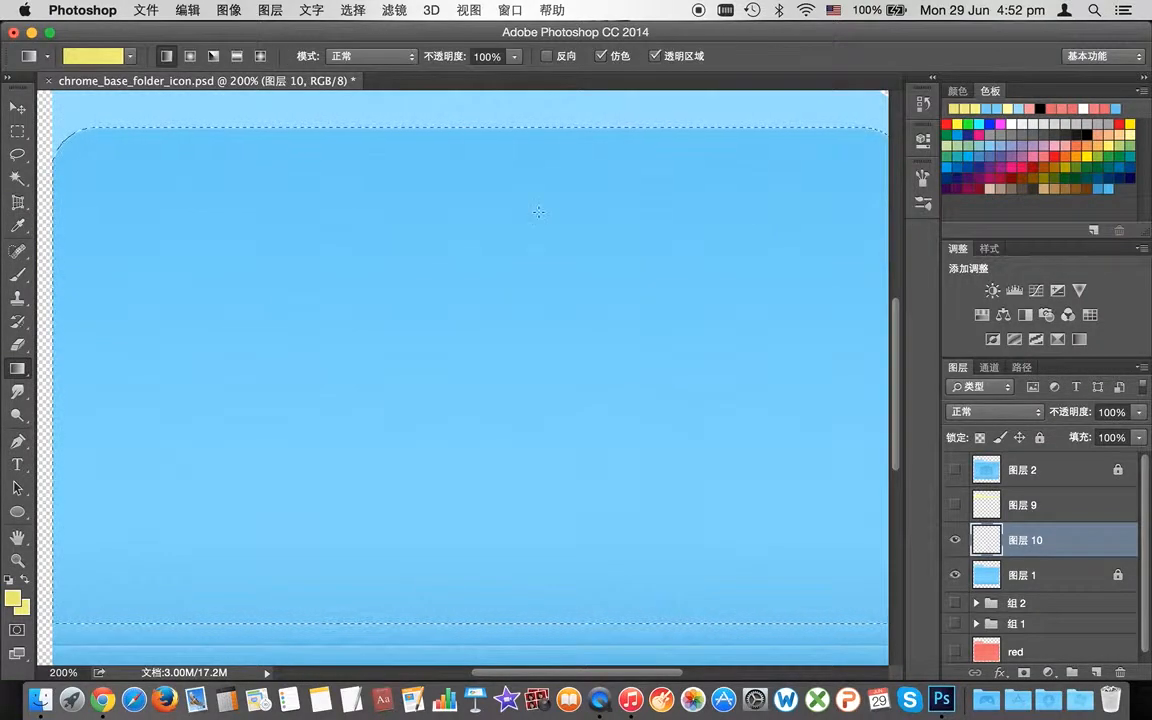
drag(500, 127, 524, 306)
Step: Show 图层 9 again and stack 图层 10 above it
scroll(890, 474, up, 2)
scroll(890, 474, up, 5)
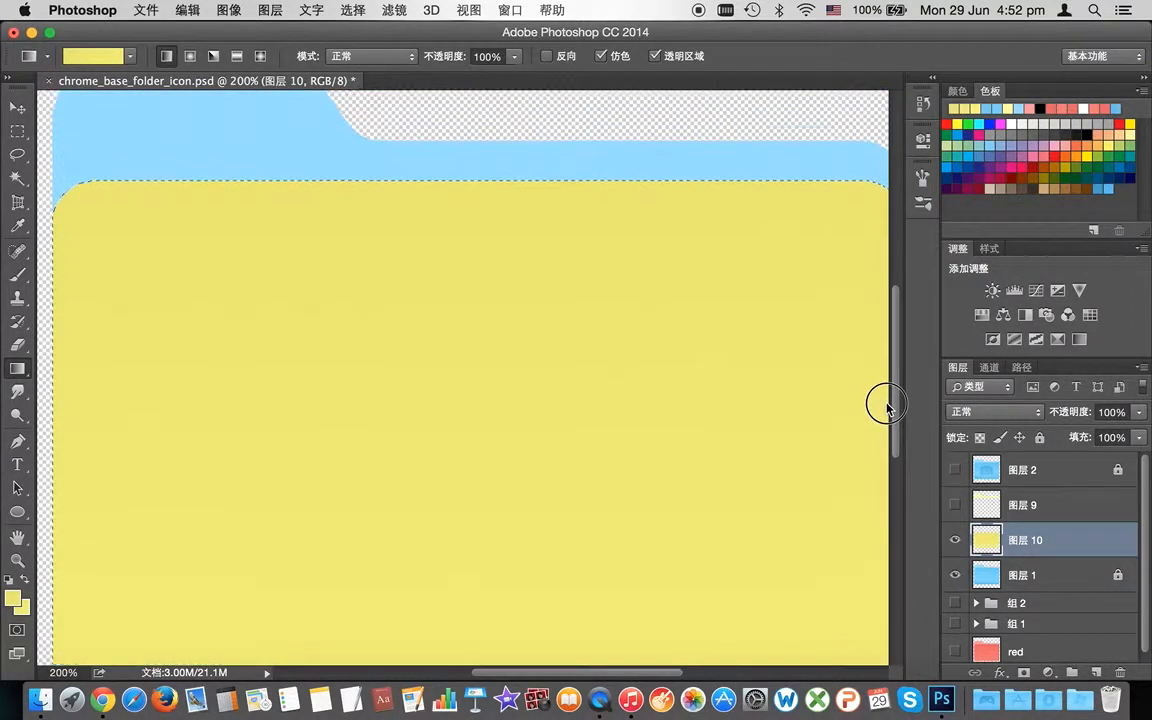
click(955, 505)
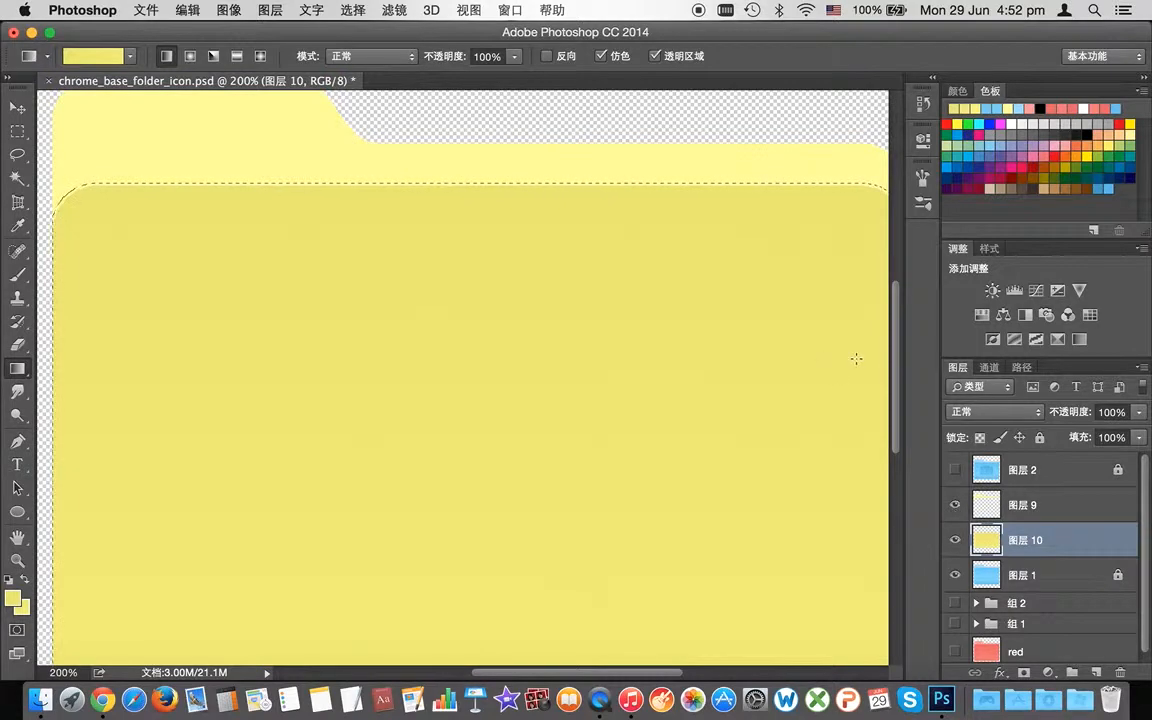
scroll(892, 352, down, 1)
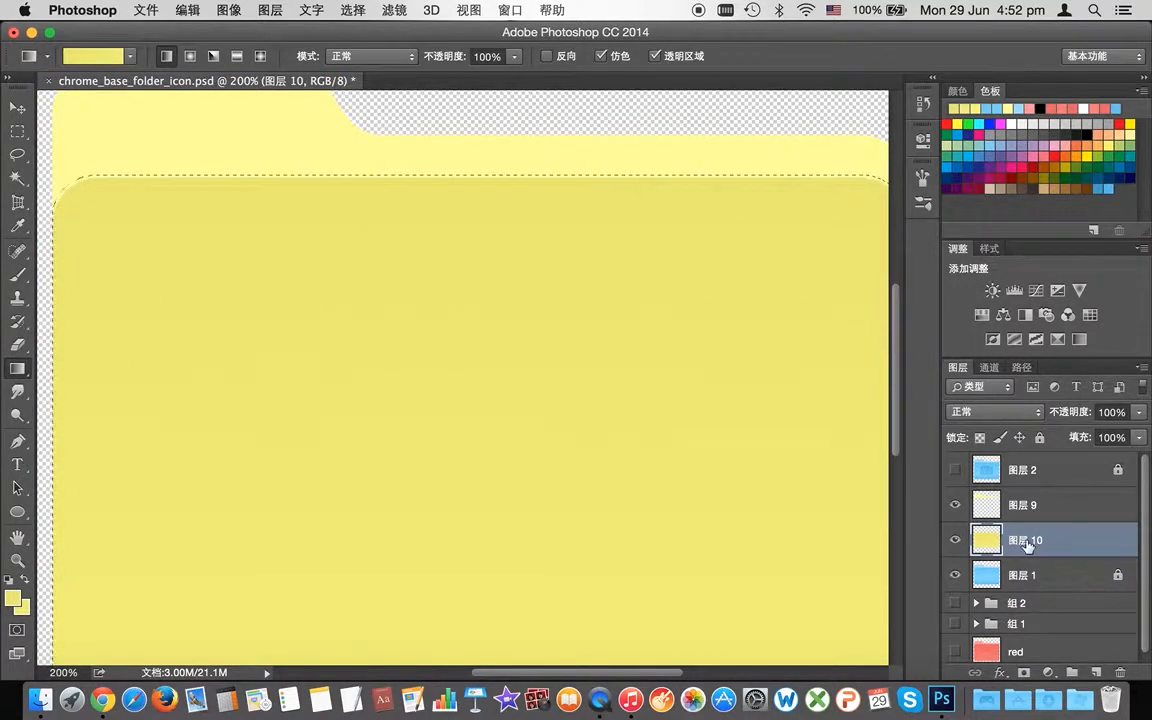
drag(1024, 540, 1024, 492)
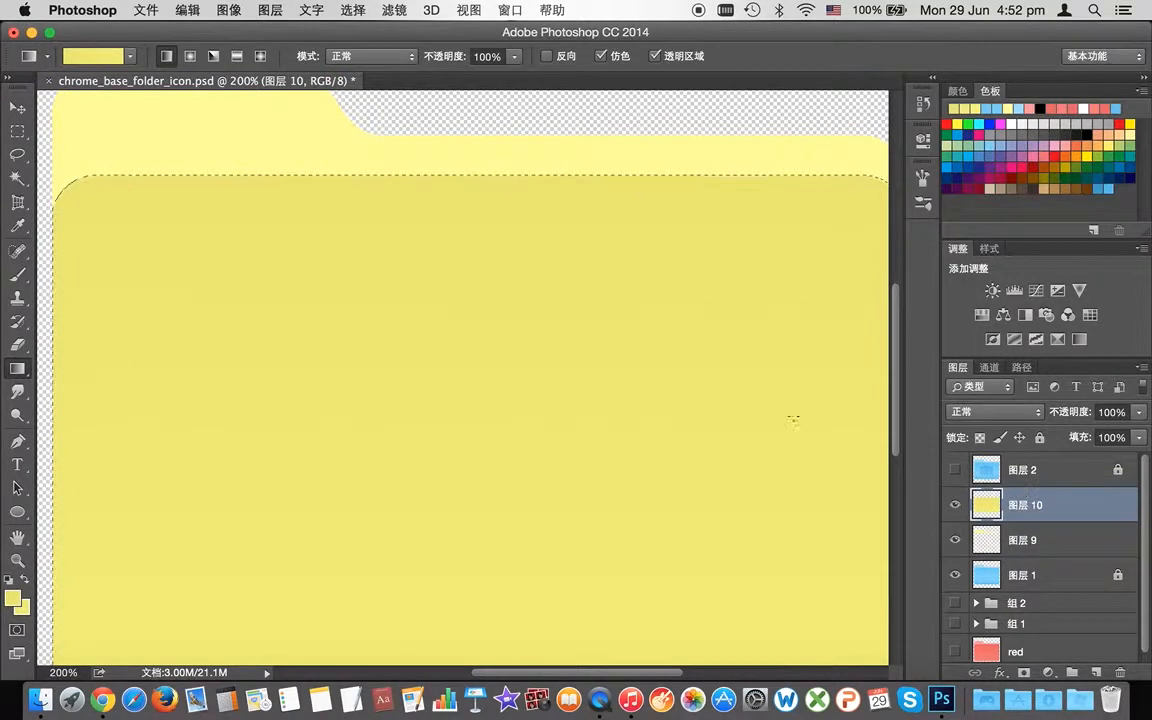
Step: With the Magic Wand active, clear the front-panel selection
click(18, 177)
key(super+d)
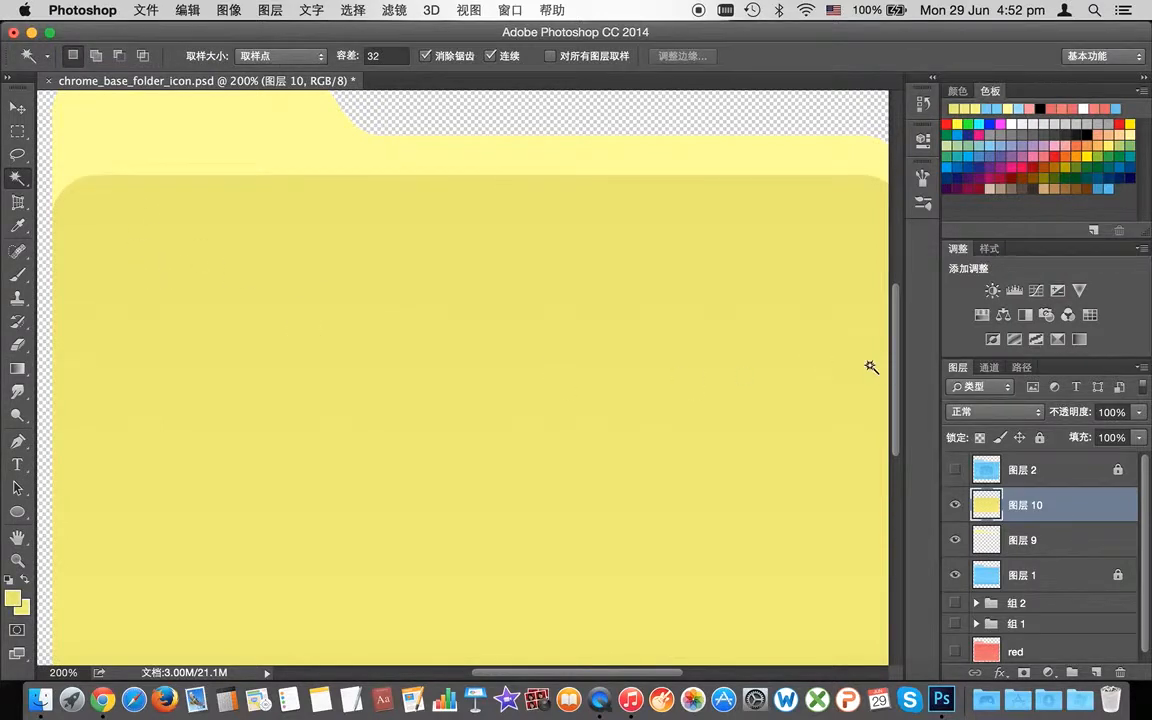
scroll(880, 355, up, 1)
scroll(887, 347, down, 4)
scroll(887, 350, up, 4)
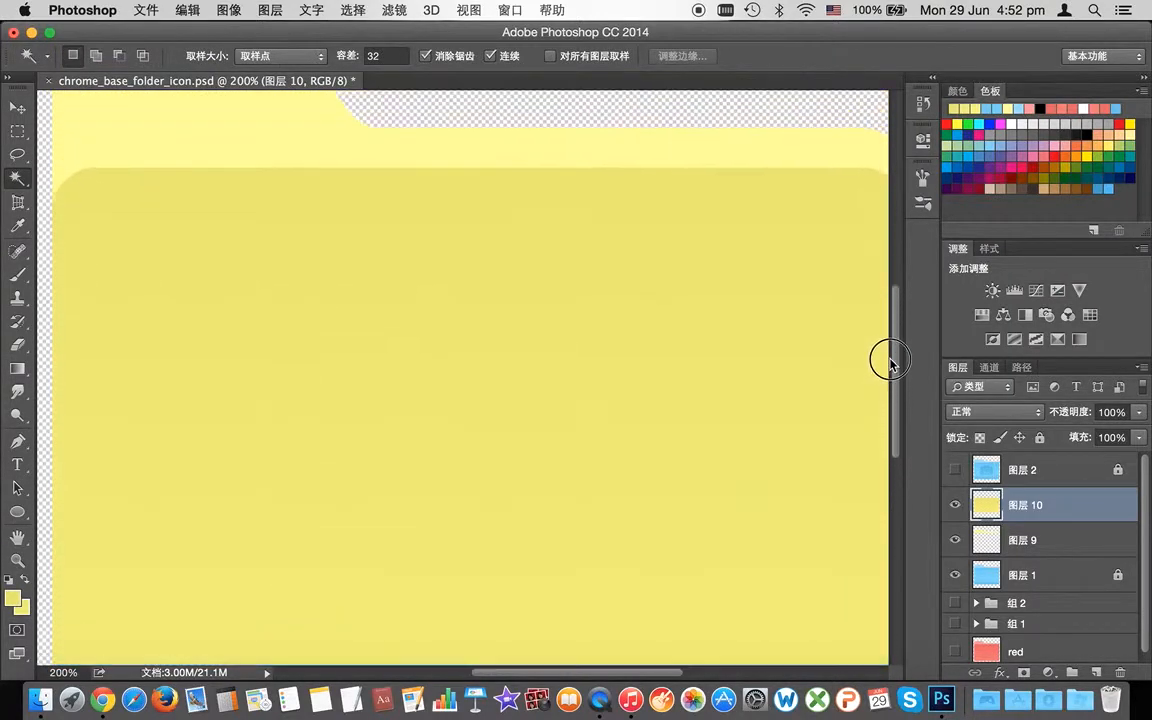
scroll(890, 362, up, 2)
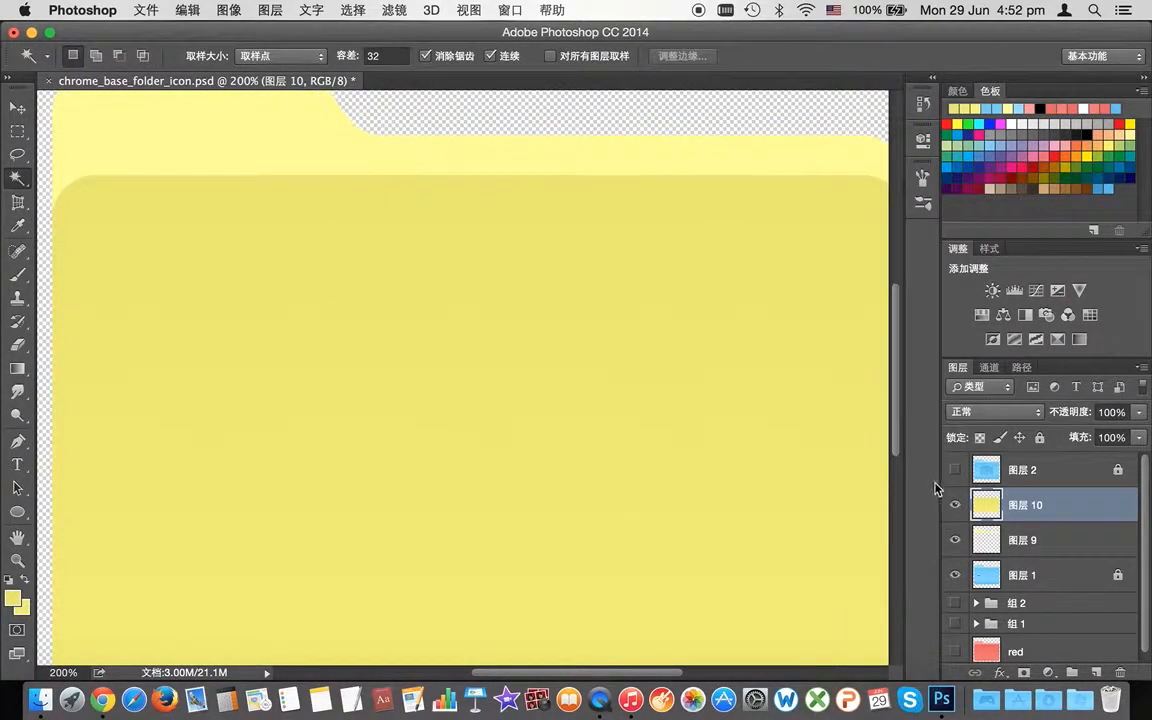
scroll(887, 437, down, 3)
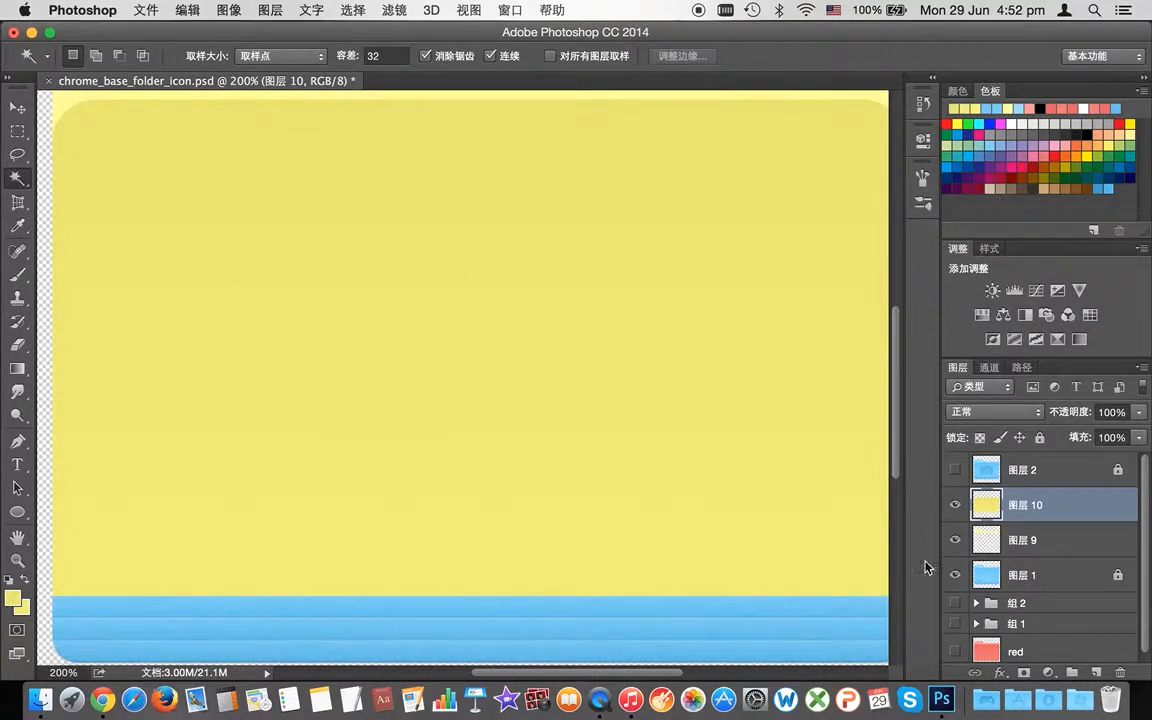
Step: Hide the yellow 图层 10 and the blue 图层 1, expanding and collapsing 组 2
click(989, 612)
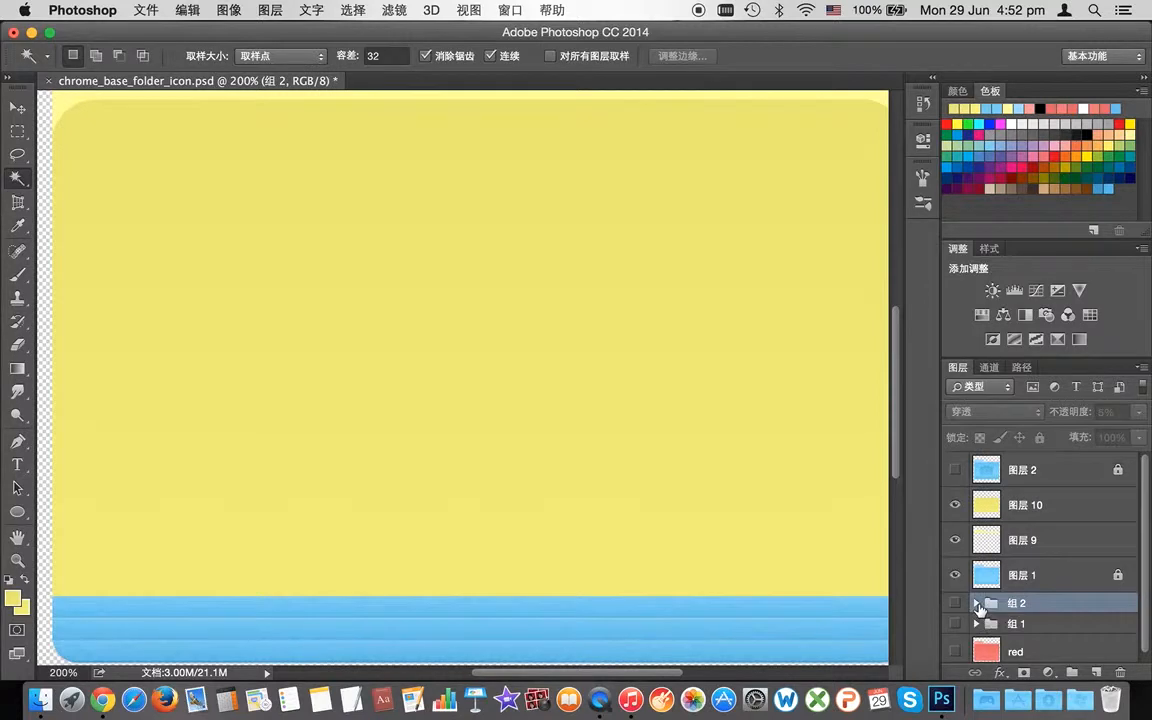
click(977, 604)
click(956, 505)
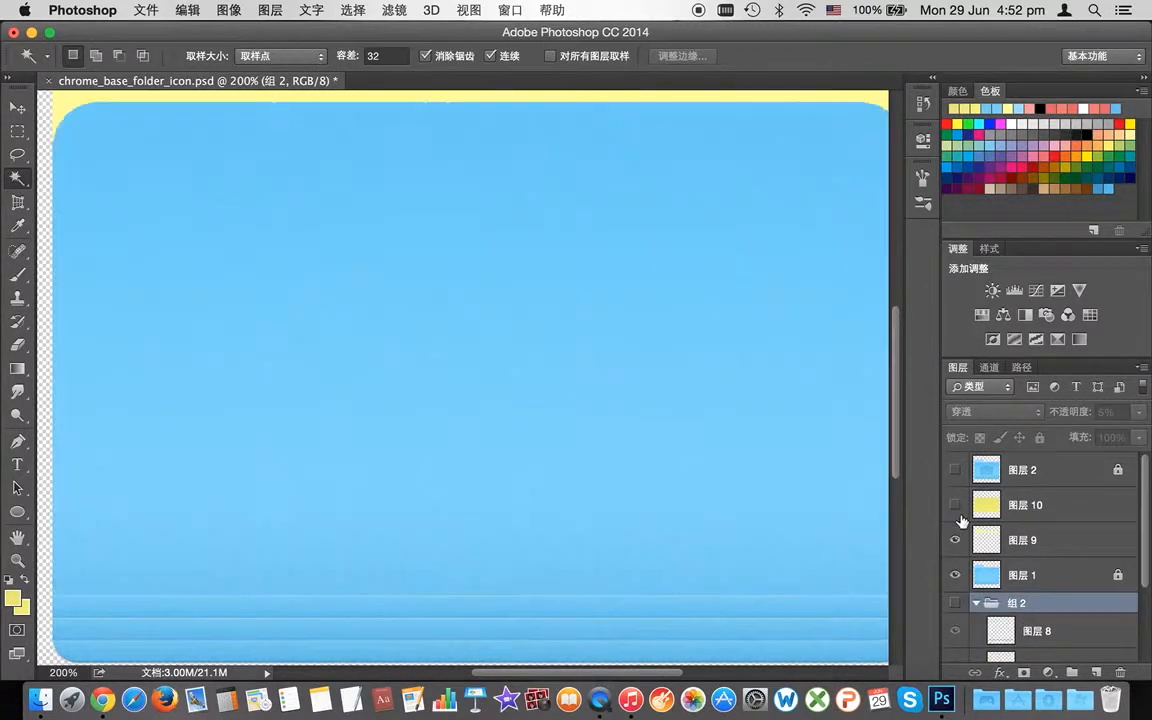
click(977, 602)
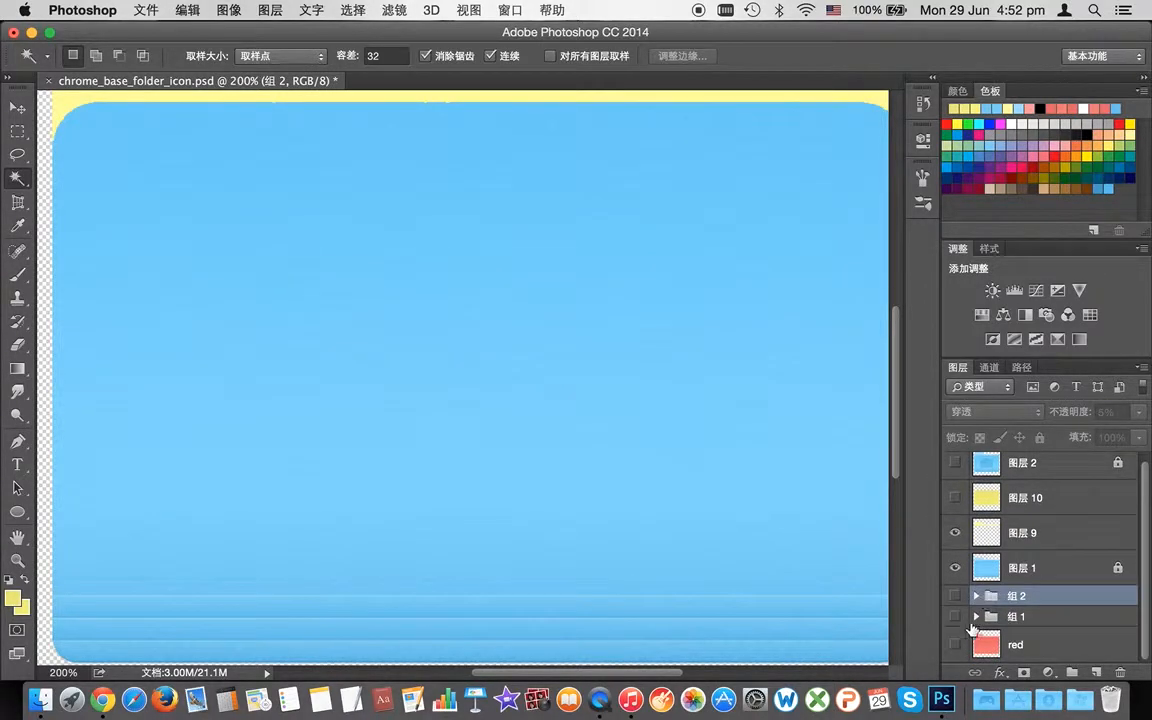
click(959, 579)
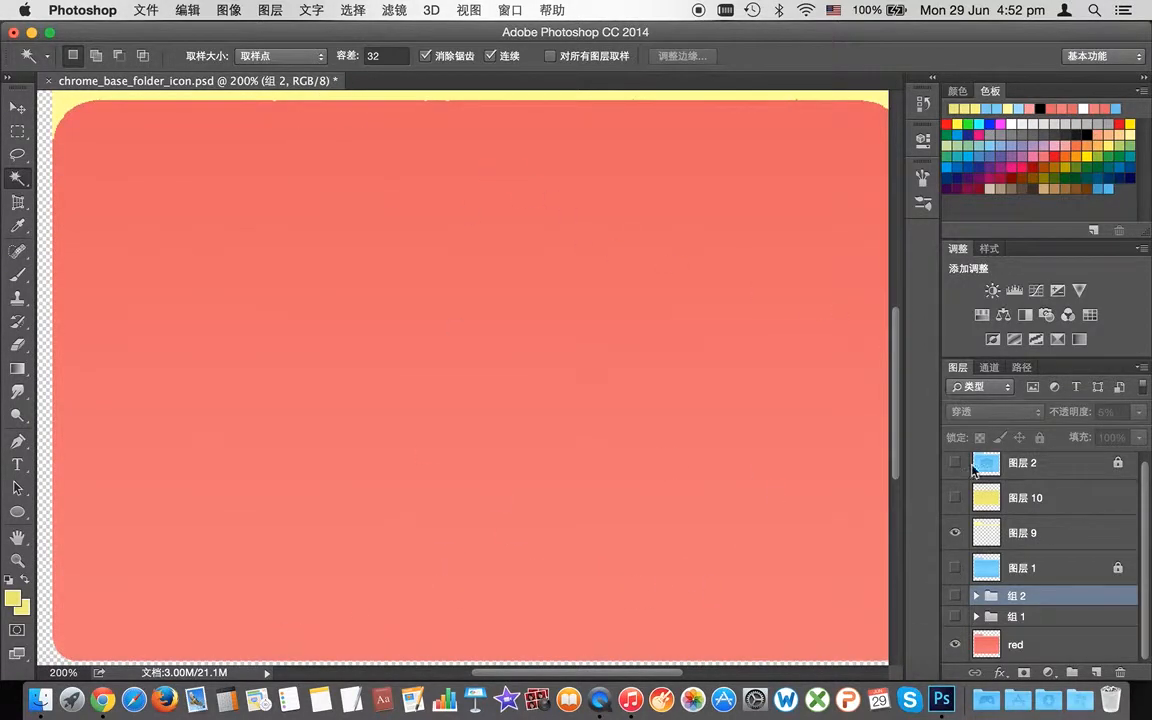
Step: Hide 图层 9 and 图层 1 and make stripe groups 组 2 and 组 1 visible
click(954, 539)
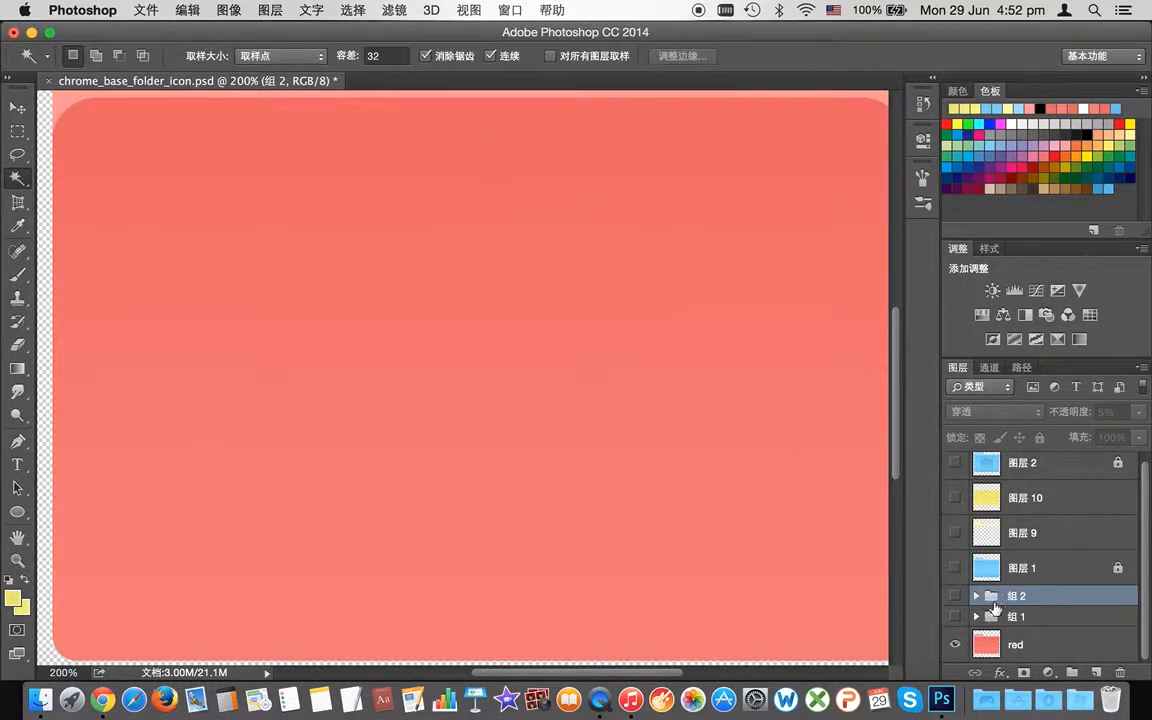
click(954, 568)
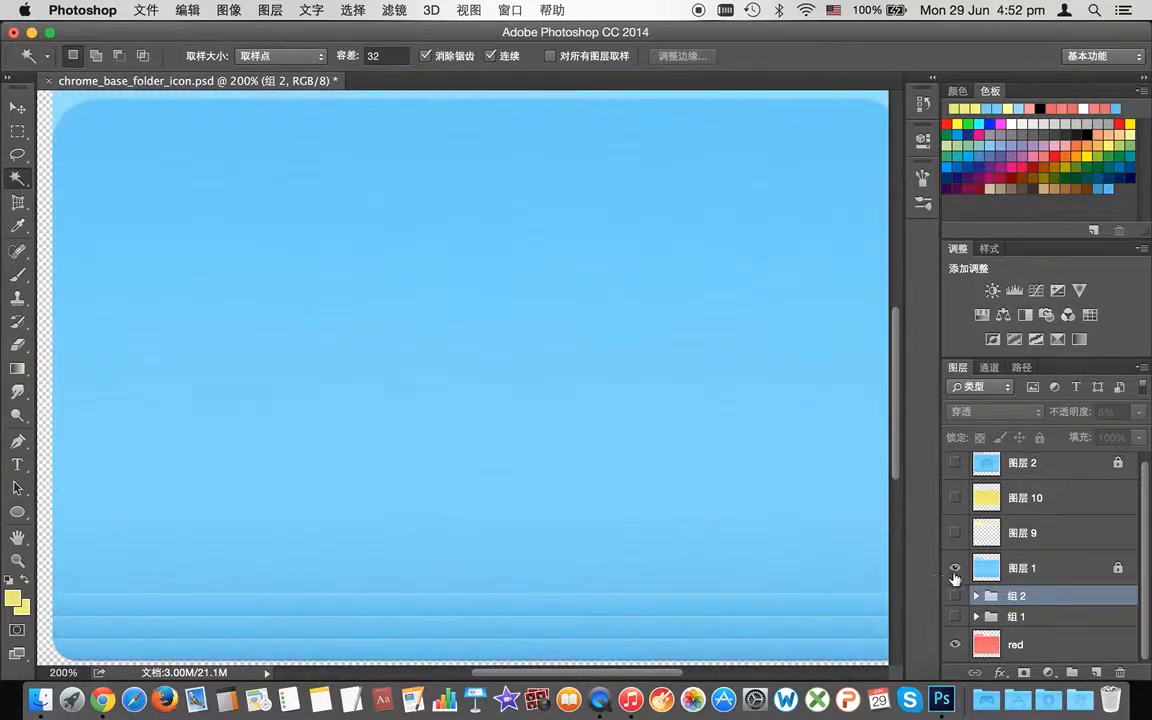
drag(954, 575, 957, 597)
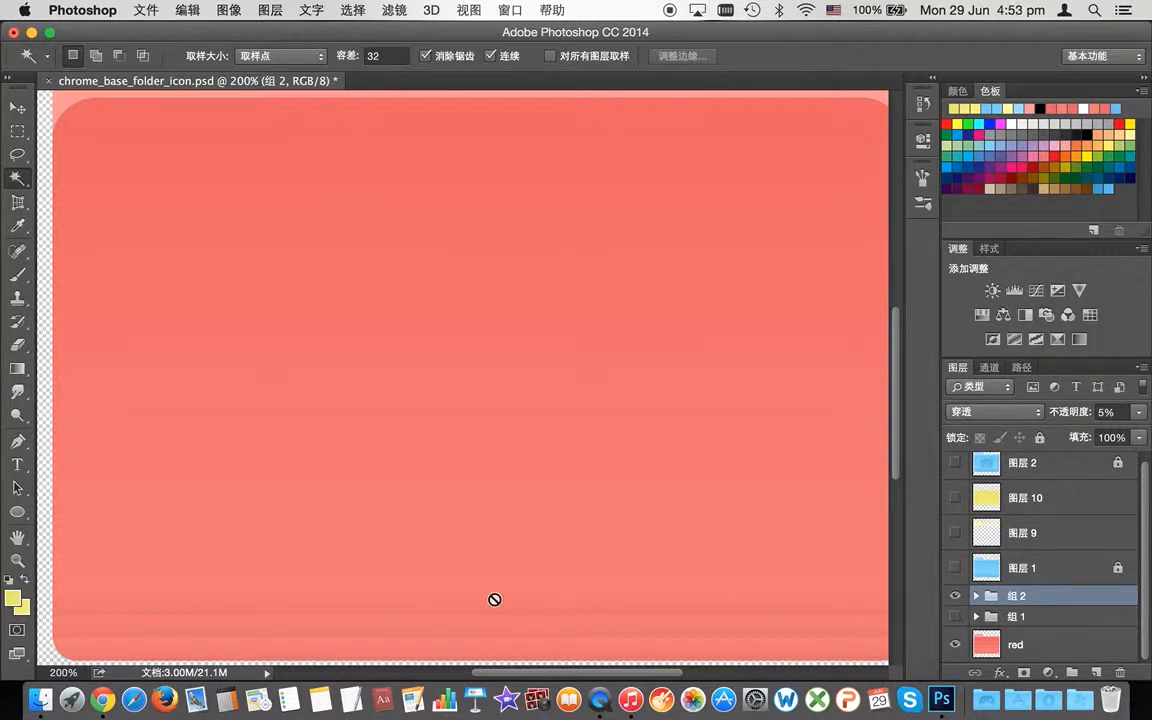
click(956, 617)
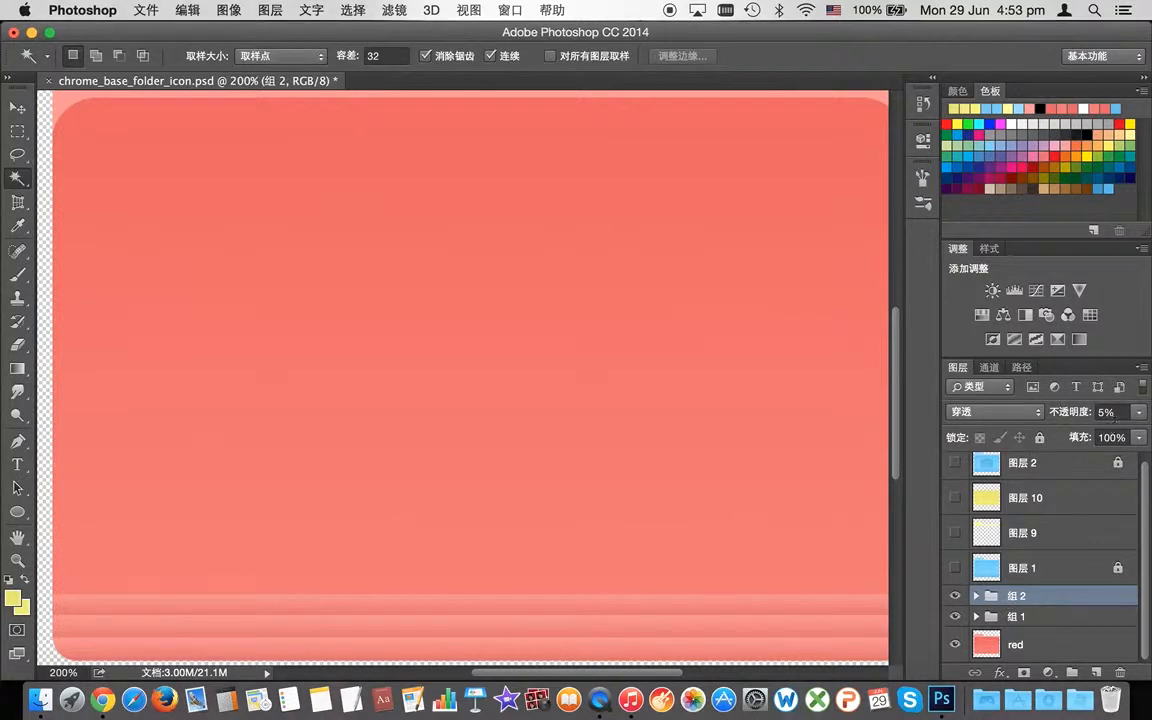
Step: Raise the opacity of both 组 2 and 组 1 to 100%
click(1050, 623)
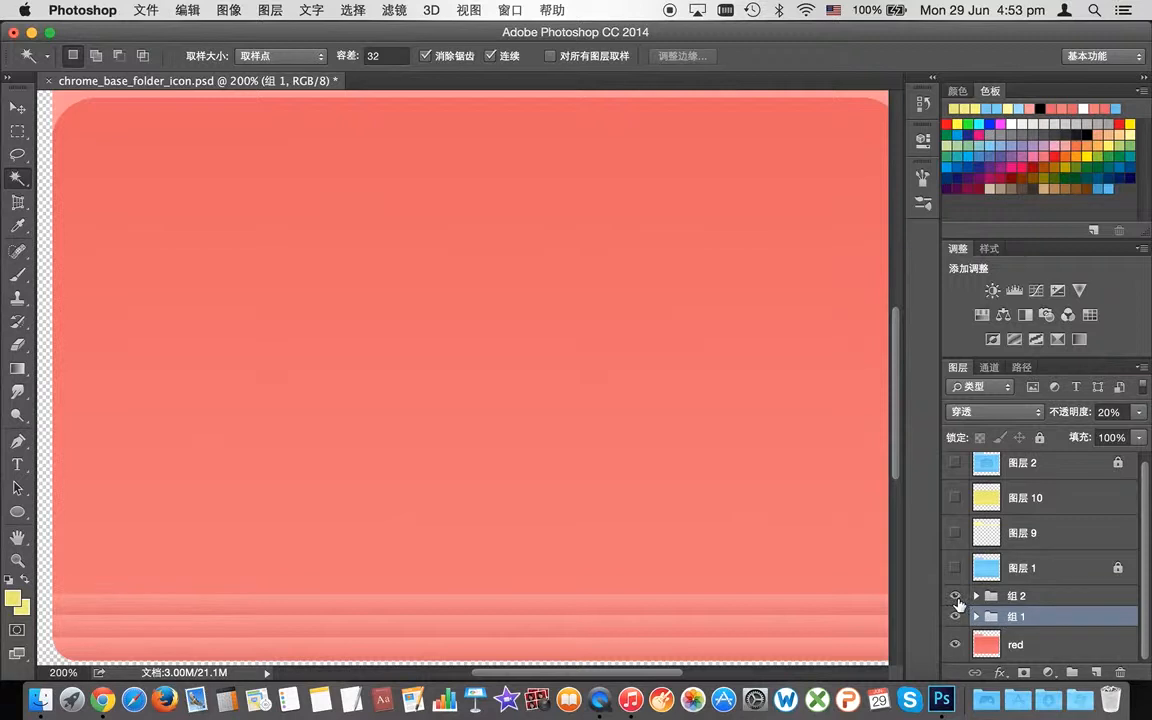
click(995, 596)
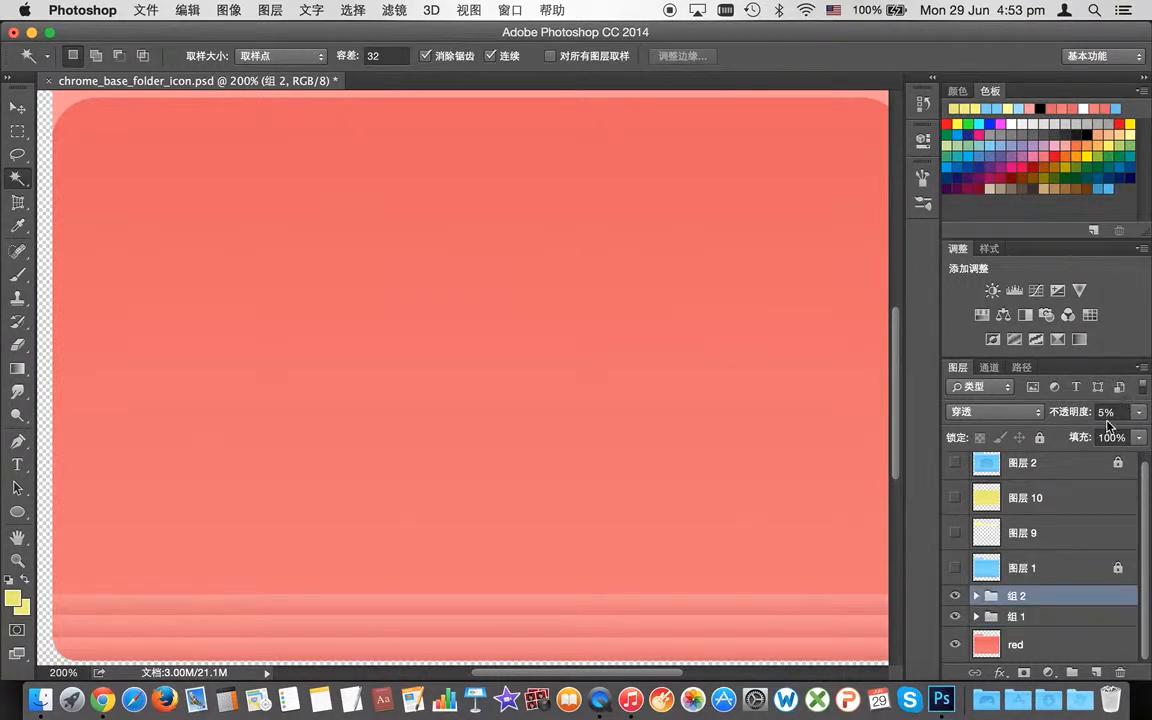
click(1138, 412)
drag(1116, 433, 1148, 430)
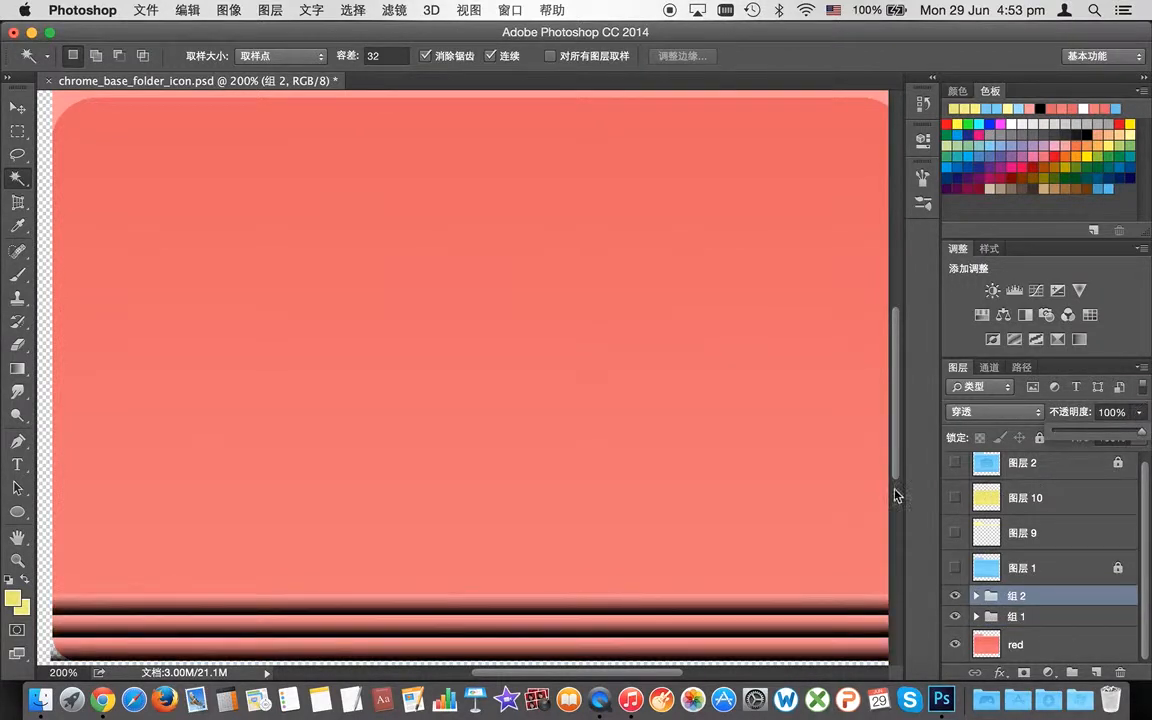
click(1066, 620)
click(1139, 412)
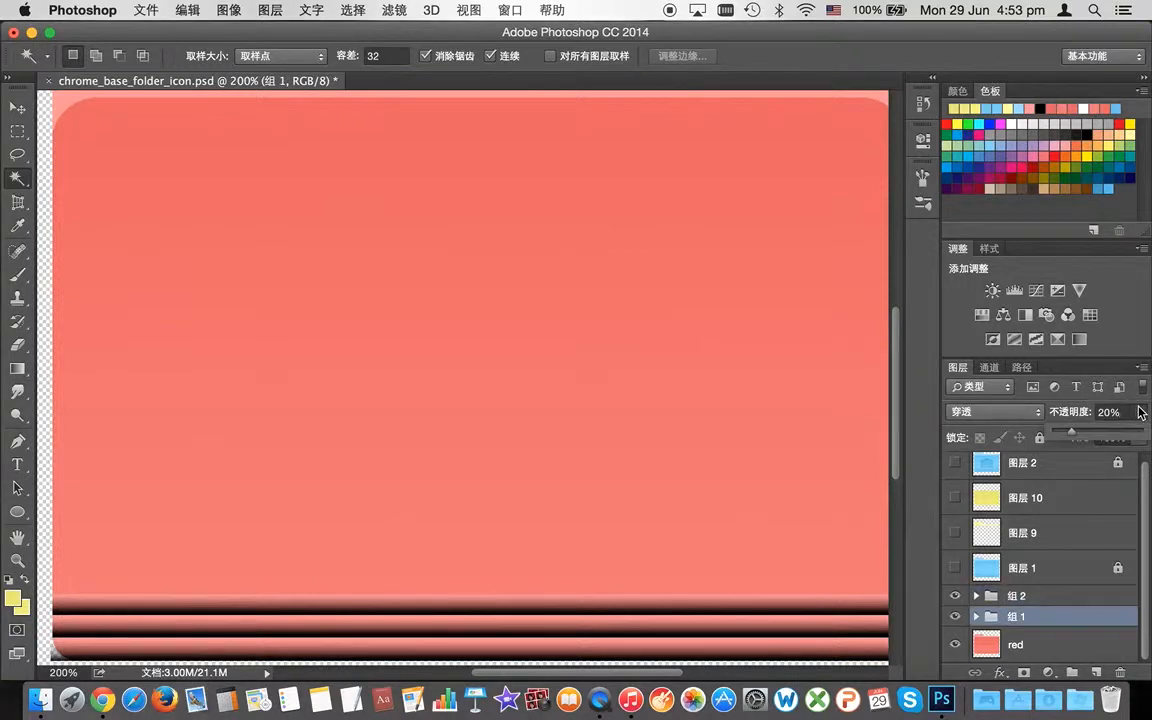
drag(1119, 432, 1149, 432)
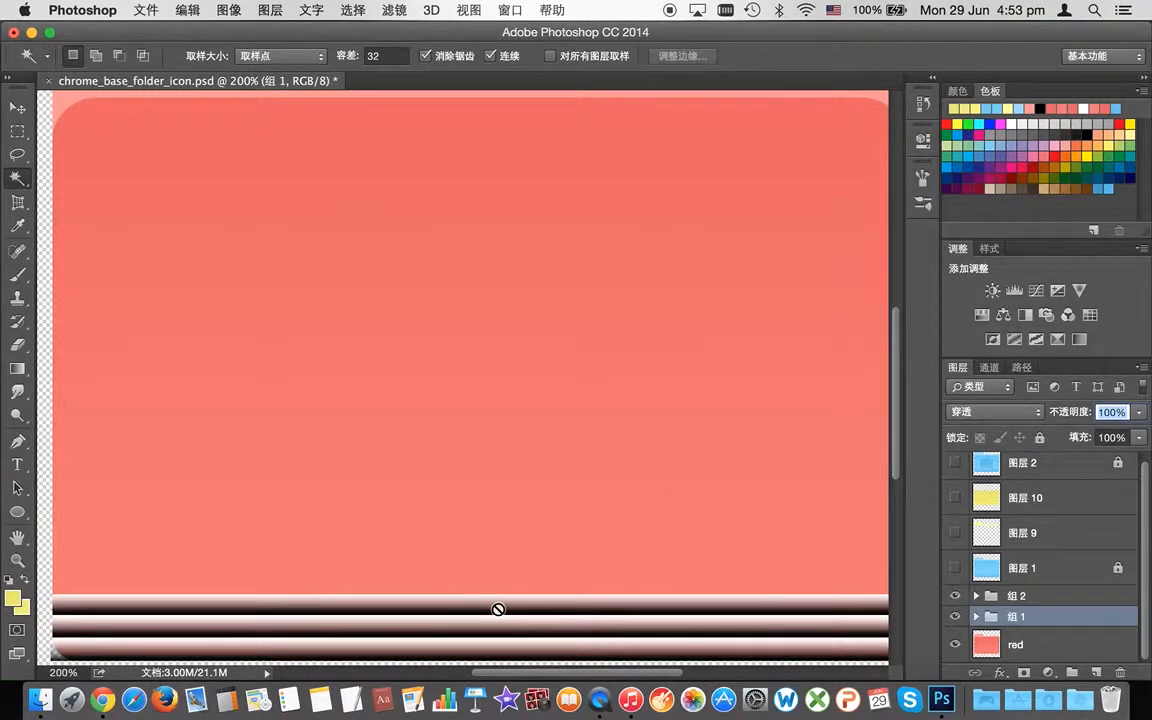
Step: Draw a thin rectangular selection across the folder's bottom stripe band
click(17, 131)
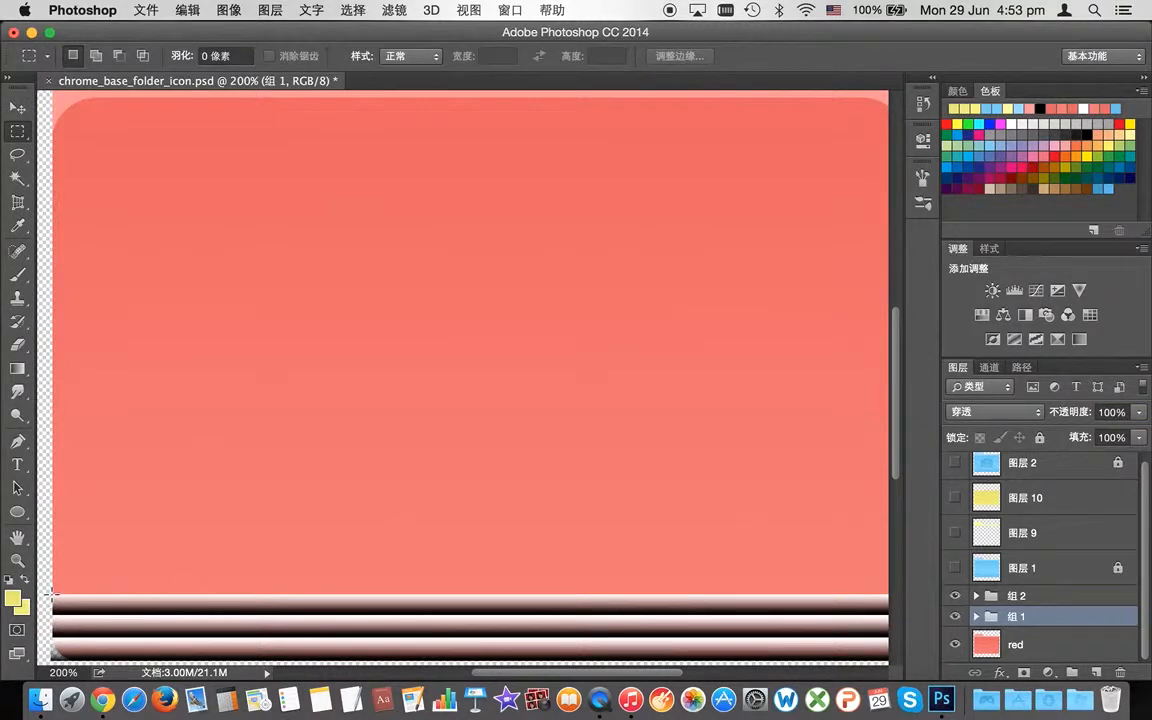
drag(52, 595, 810, 612)
click(17, 368)
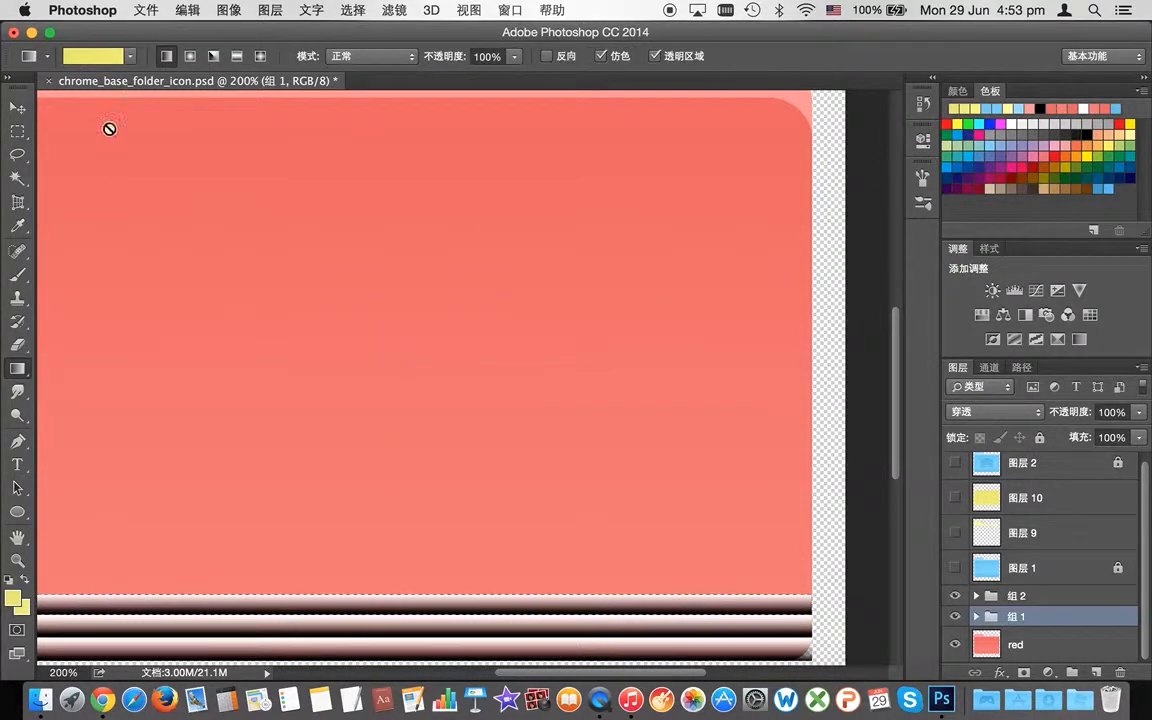
Step: Set the foreground colour to black for the Gradient tool
click(10, 605)
drag(713, 315, 702, 304)
drag(574, 270, 467, 42)
drag(512, 266, 402, 411)
click(830, 163)
key(g)
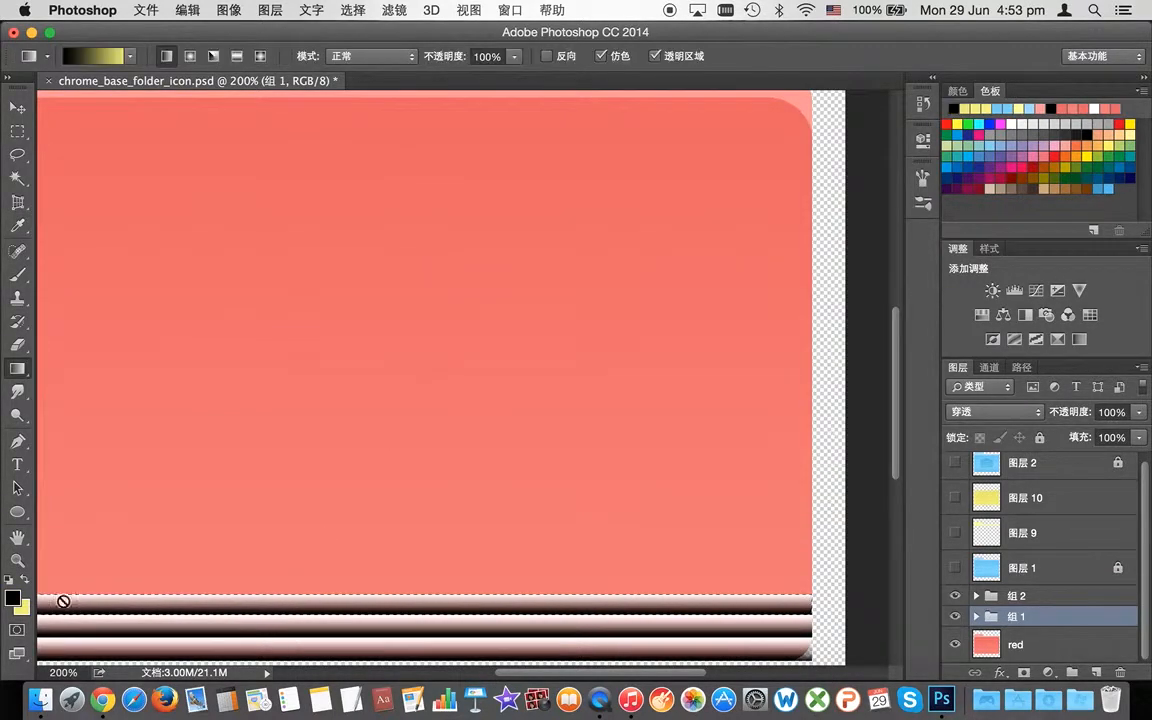
Step: On new layer 图层 11, draw a dark-to-transparent gradient across the bottom strip selection
click(1096, 672)
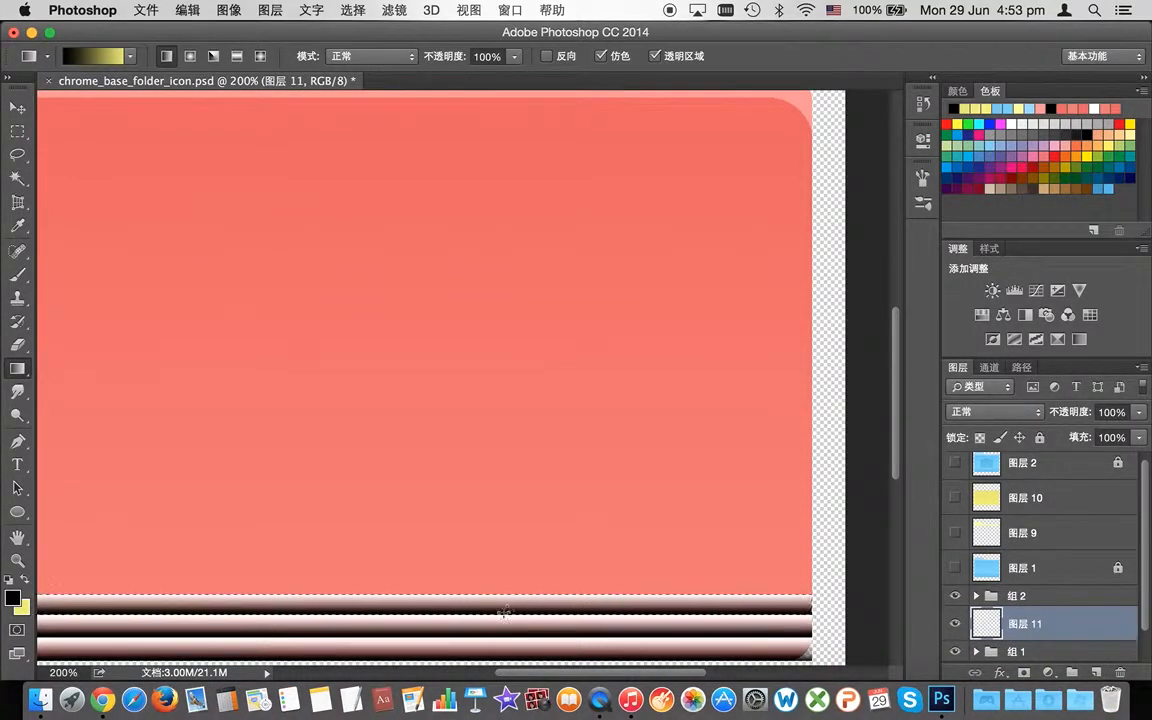
drag(504, 612, 530, 546)
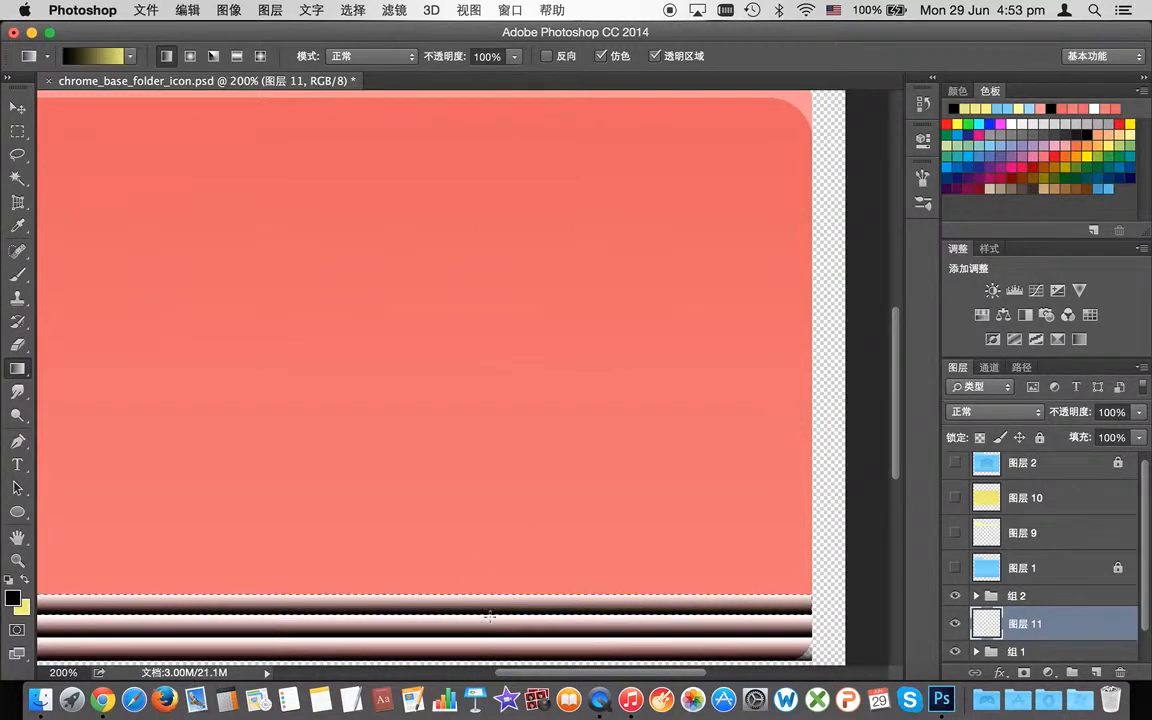
key(super+z)
click(127, 55)
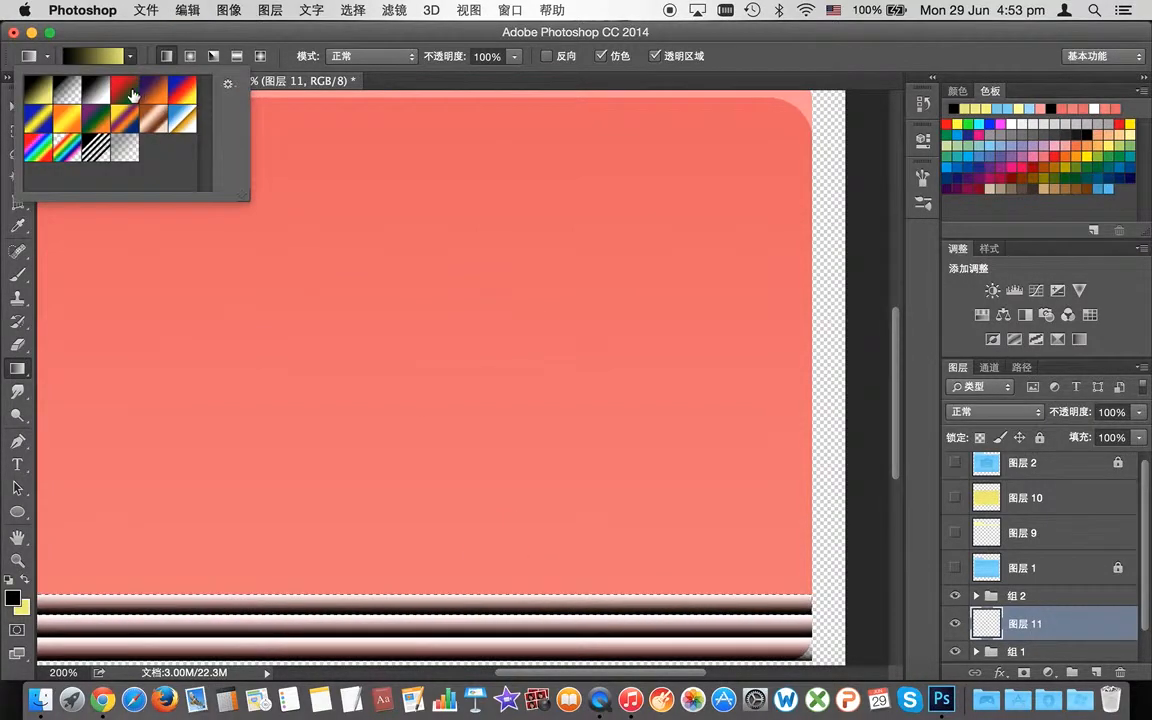
click(66, 89)
click(131, 57)
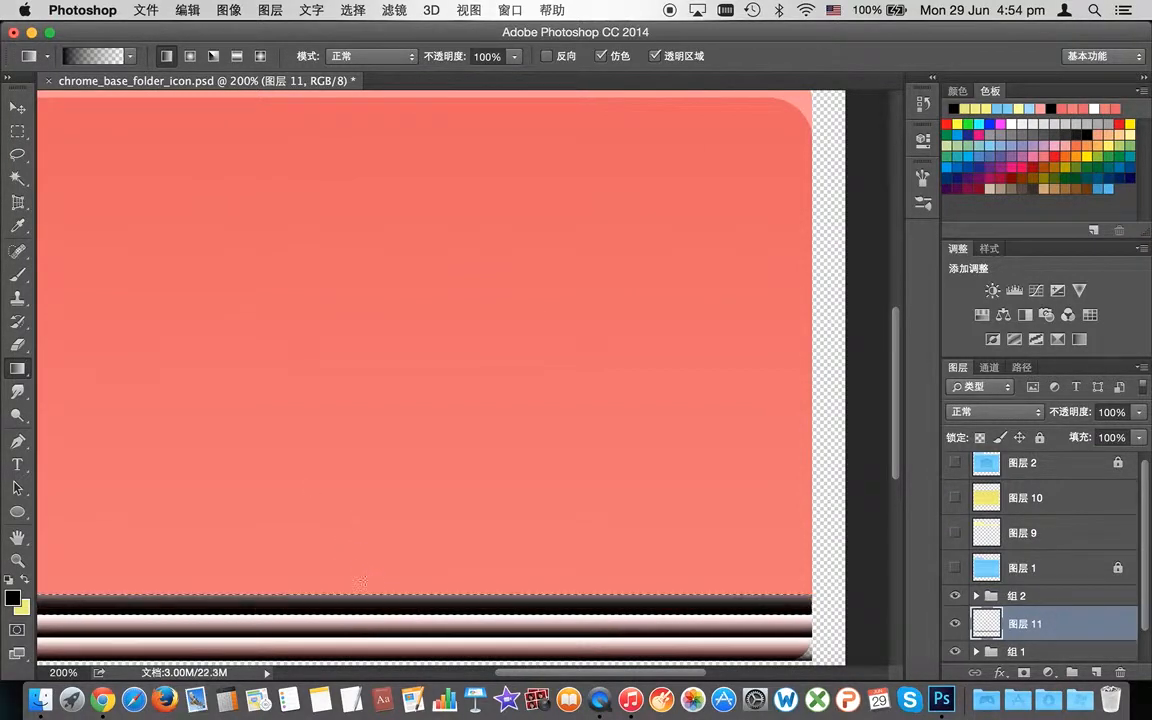
key(super+z)
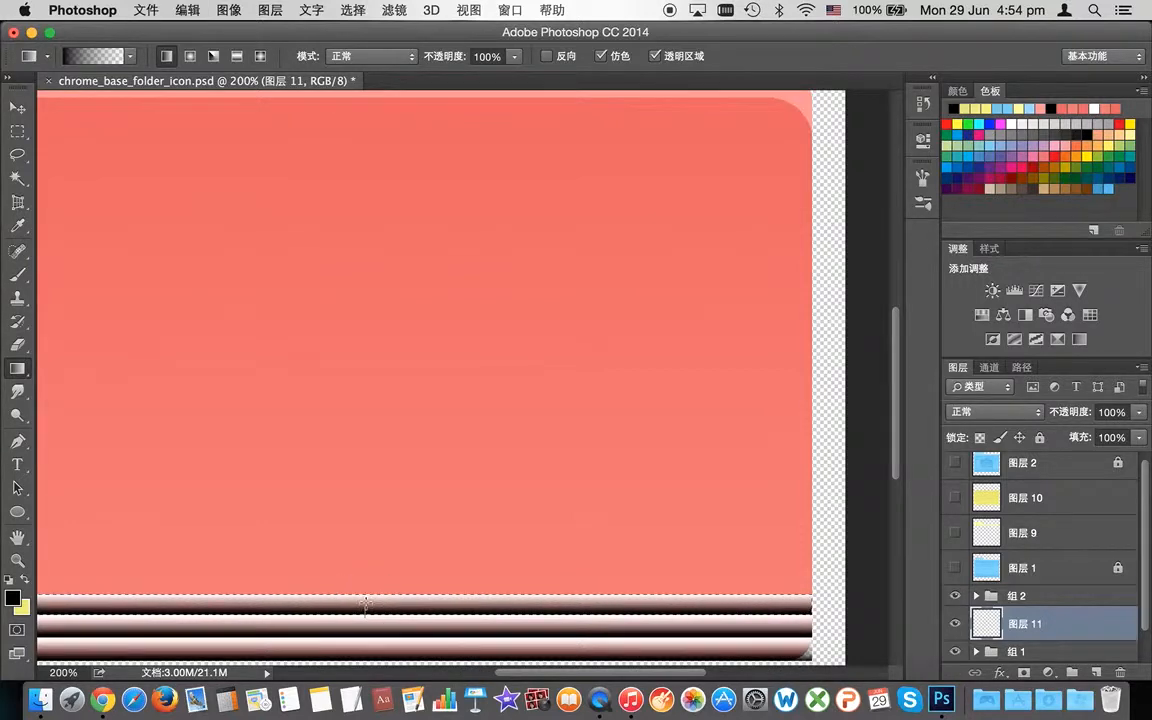
key(super+z)
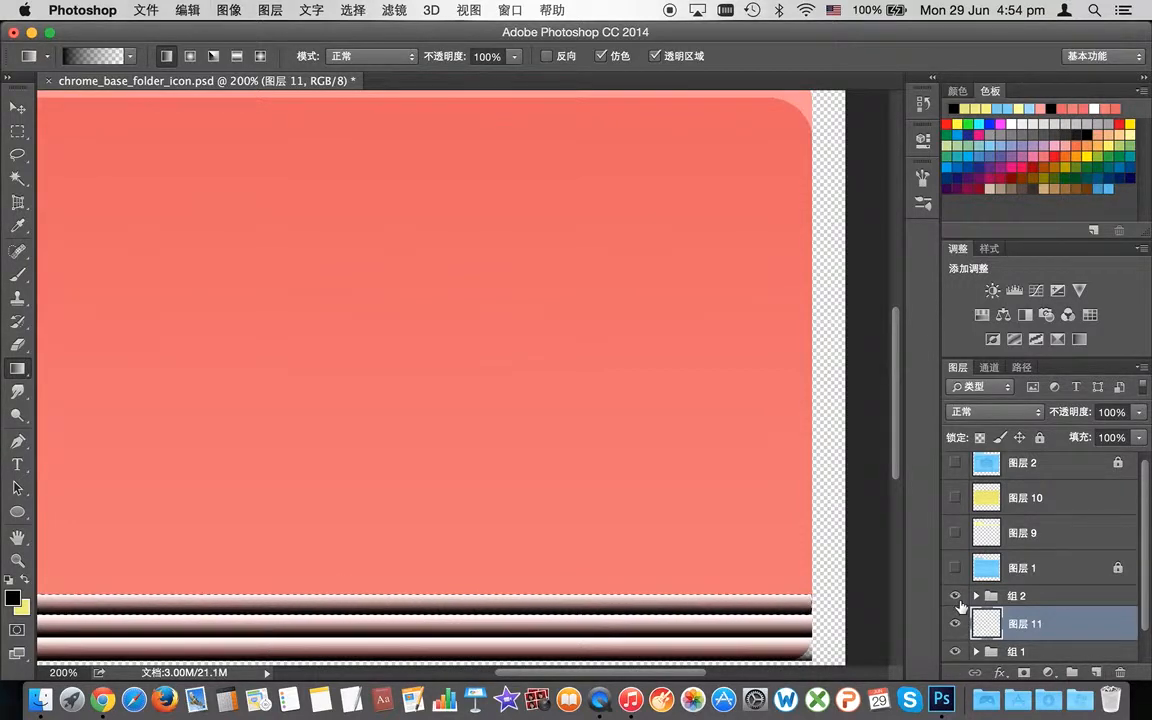
Step: Hide stripe group 组 2 and lower 图层 11's opacity to 13%
click(956, 651)
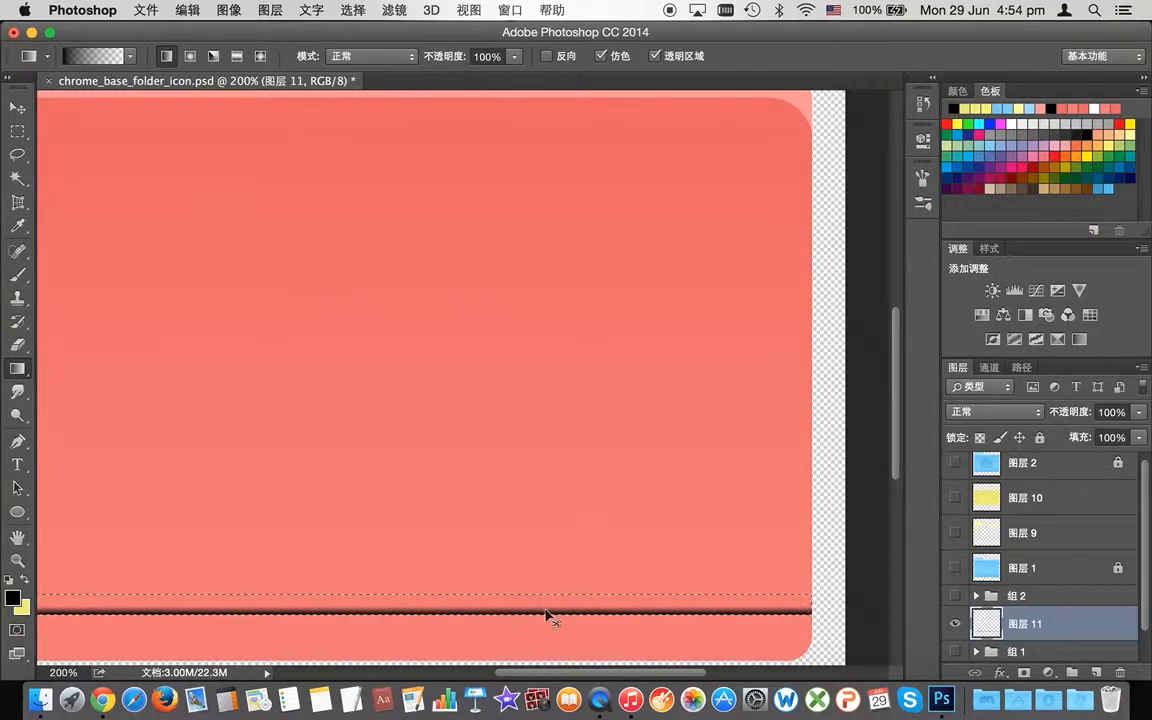
key(super+z)
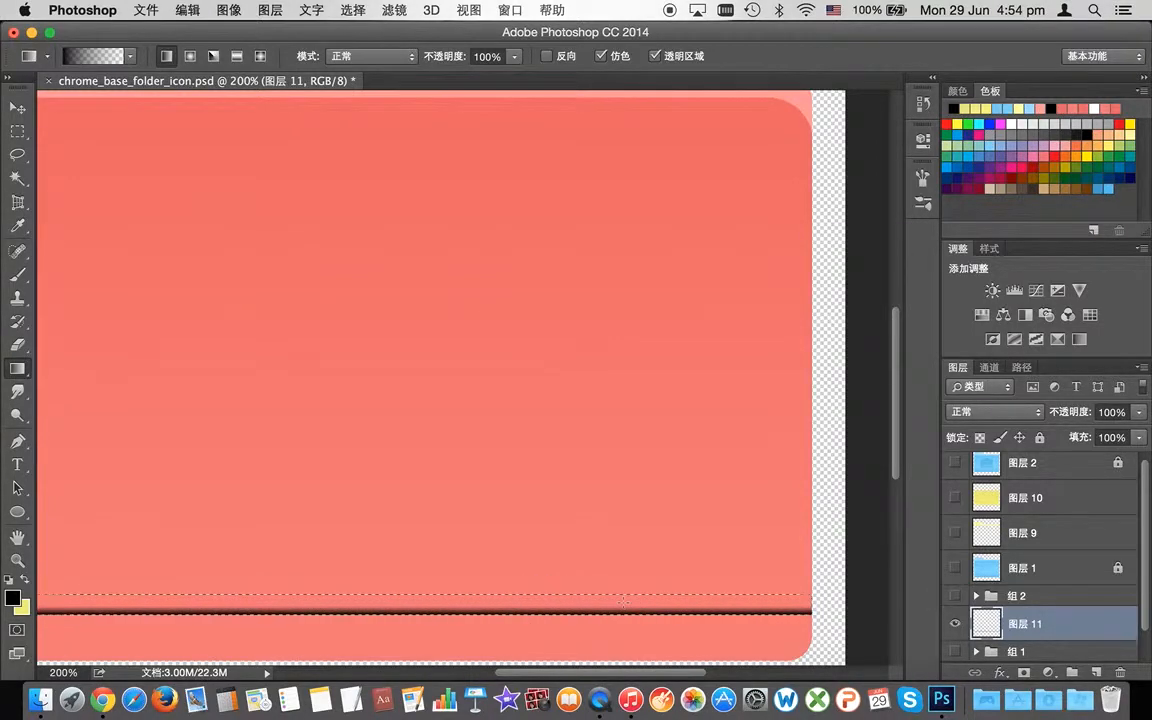
click(1138, 413)
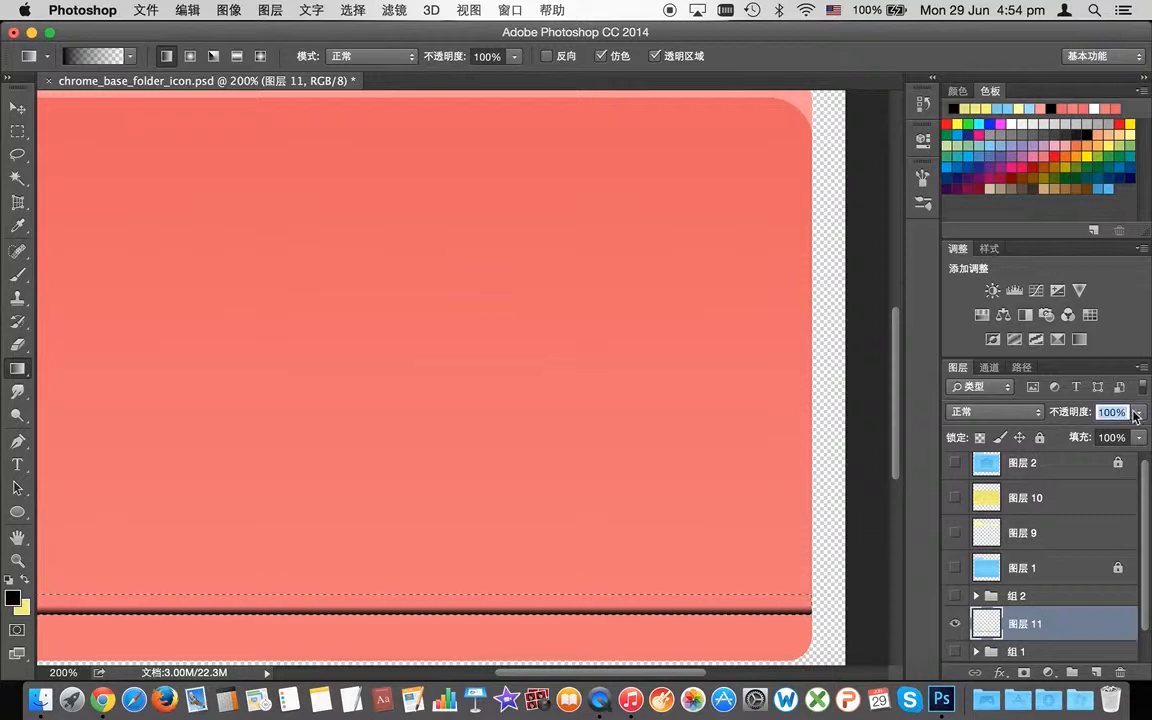
drag(1070, 433, 1068, 437)
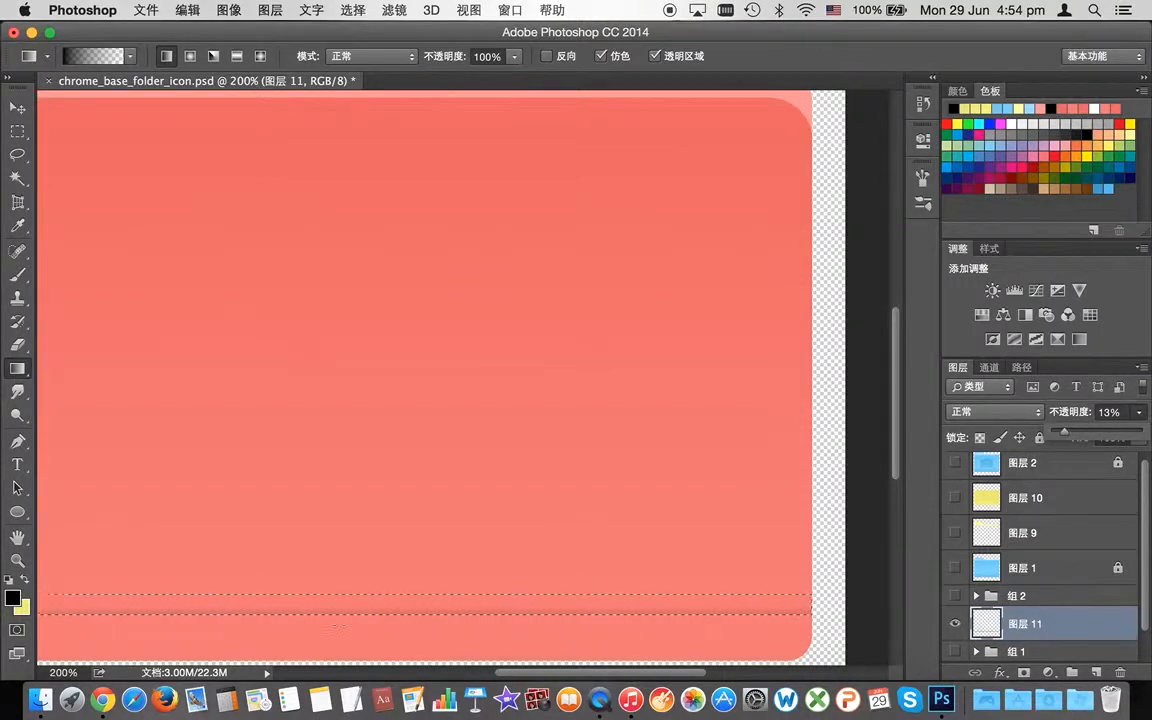
Step: Set white as the foreground colour and try a white gradient across the strip, undoing it
click(20, 590)
click(458, 174)
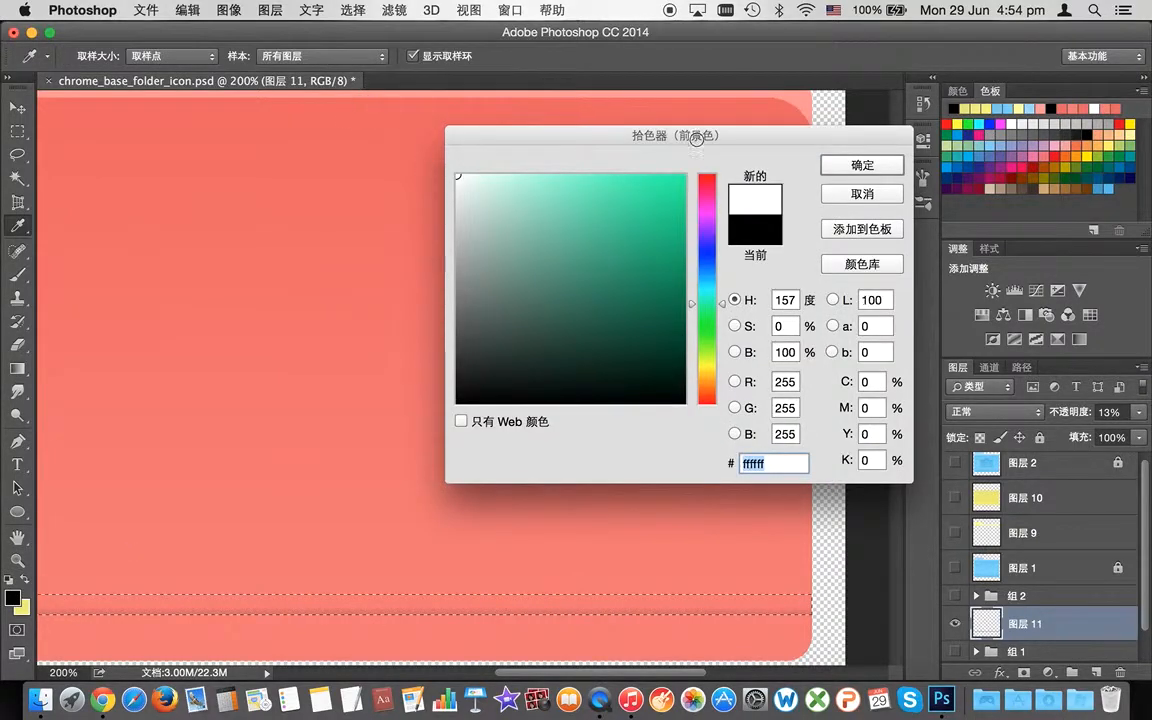
click(860, 165)
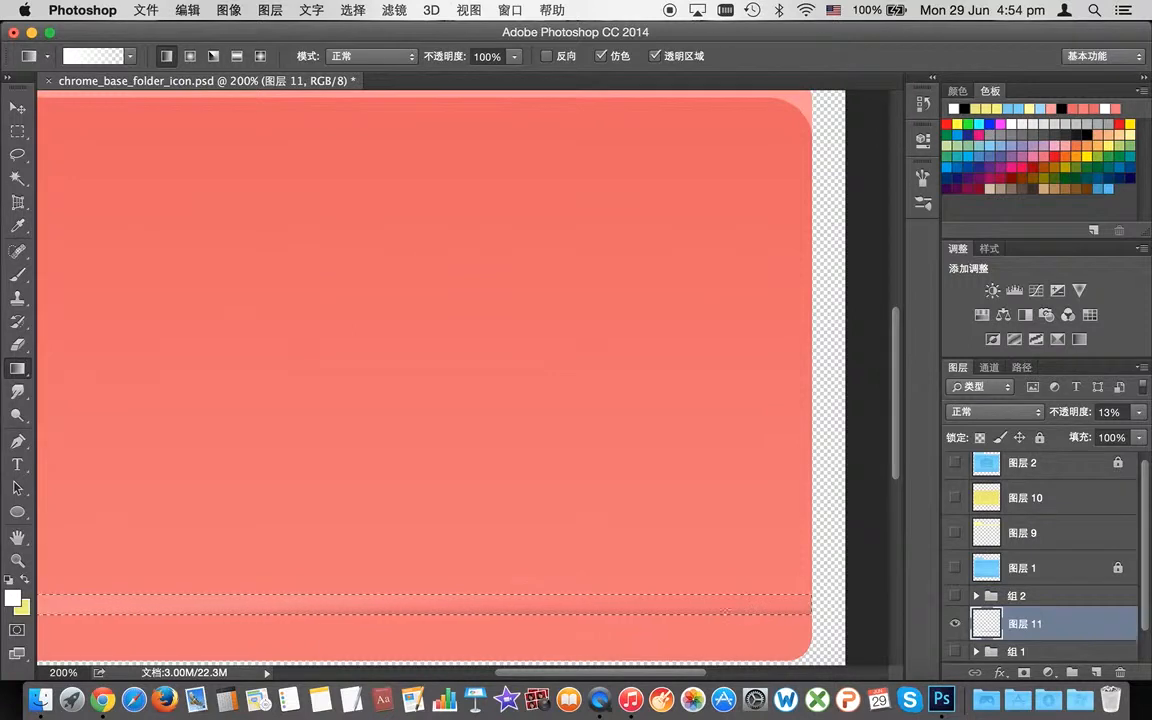
key(super+z)
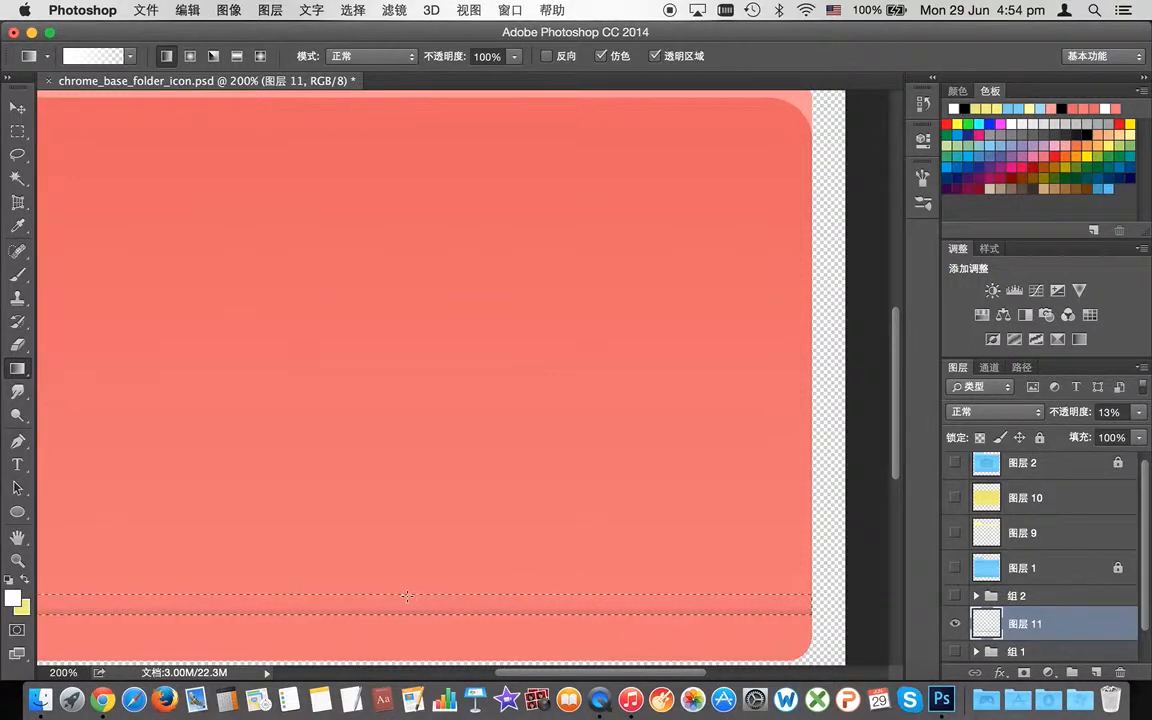
key(super+z)
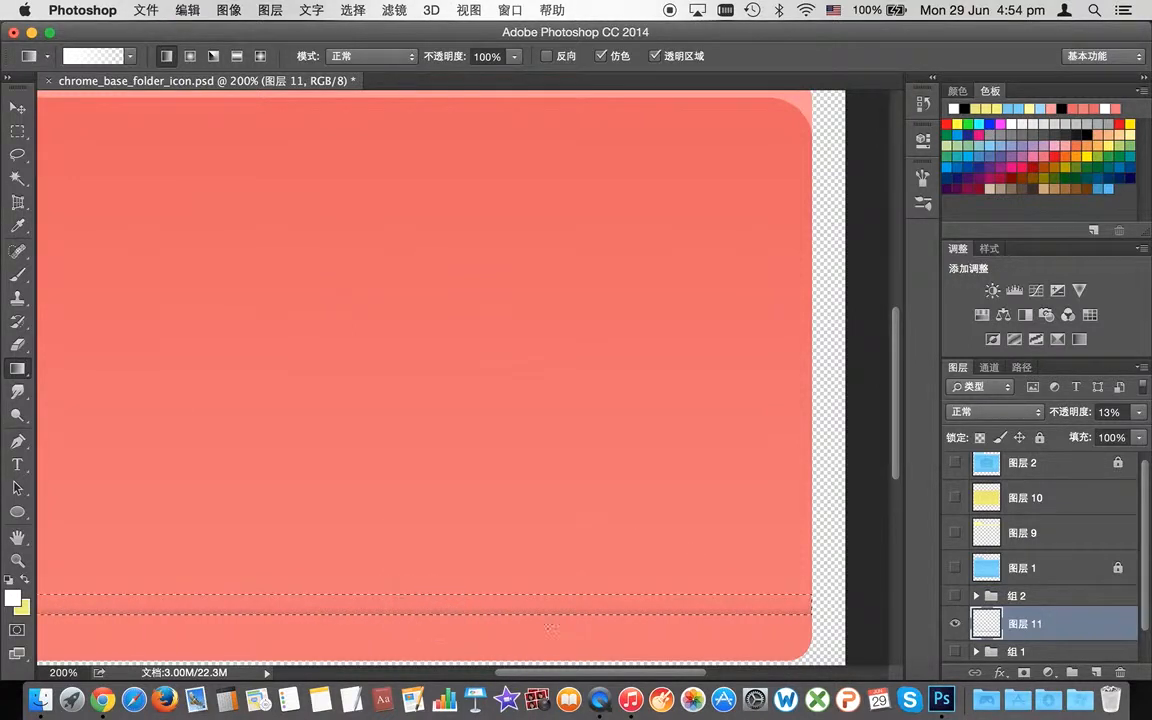
mouse_move(408, 602)
mouse_down()
mouse_move(438, 610)
mouse_move(399, 595)
mouse_move(397, 608)
mouse_up()
key(super+z)
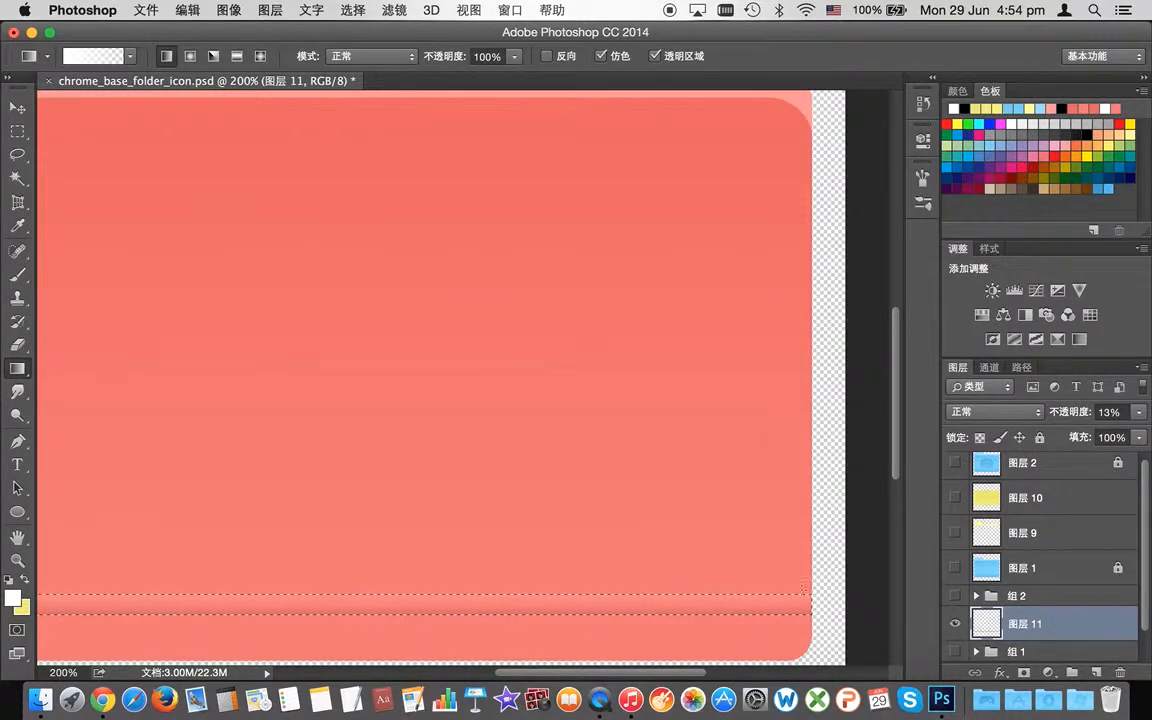
Step: Paste the stripe copy as new layer 图层 12 and transform it slightly downward
drag(662, 680, 606, 680)
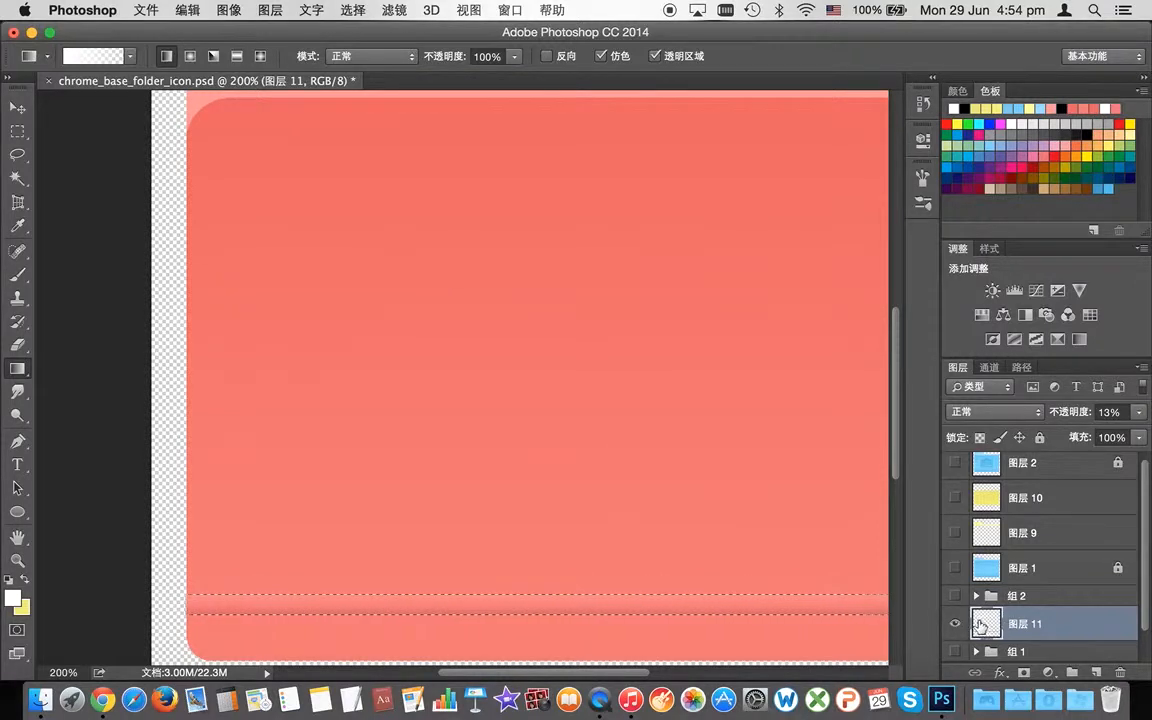
scroll(1036, 602, down, 1)
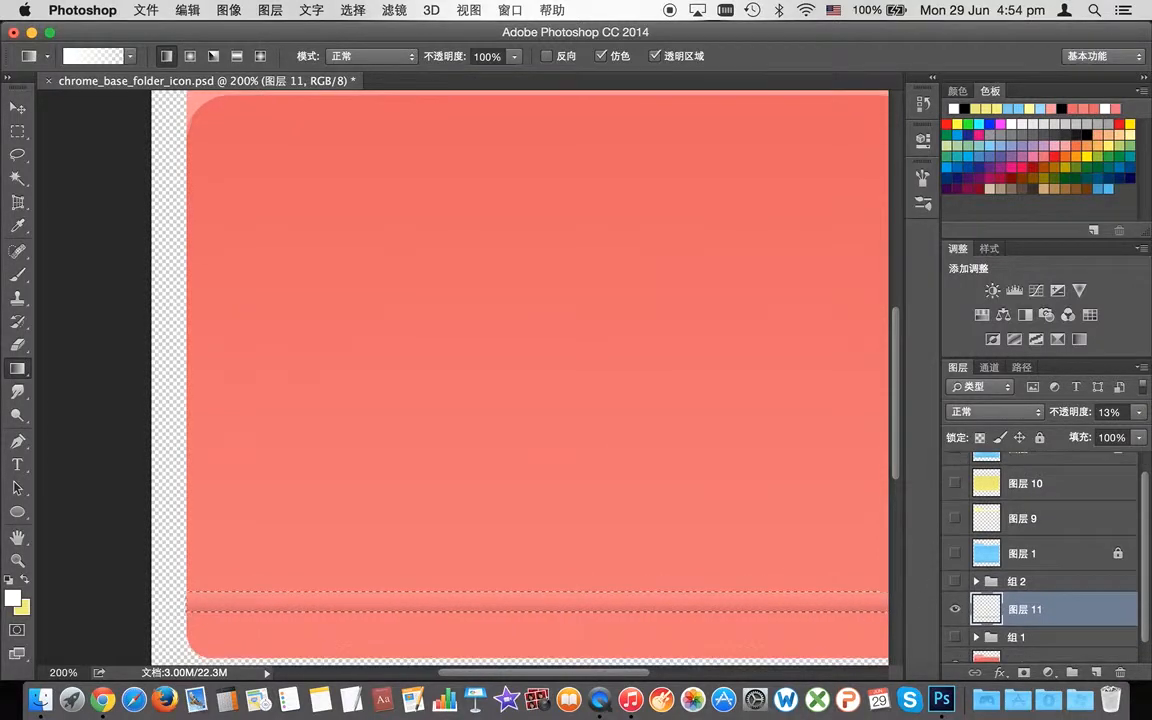
scroll(897, 438, down, 4)
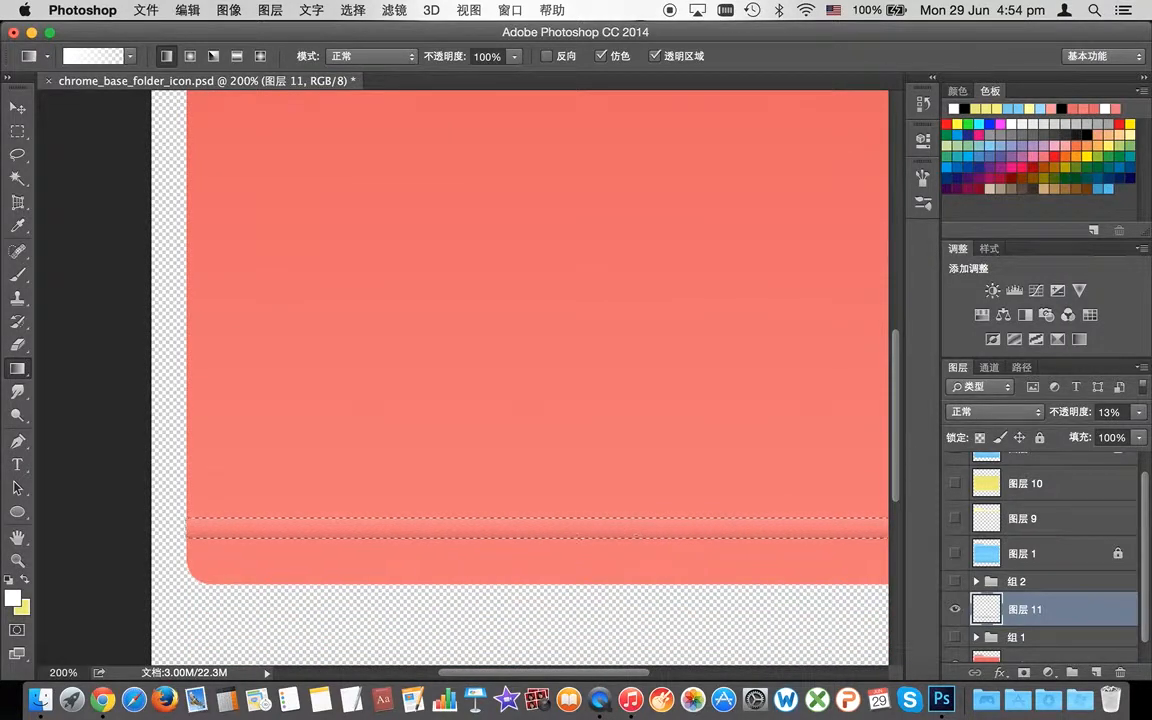
key(super+v)
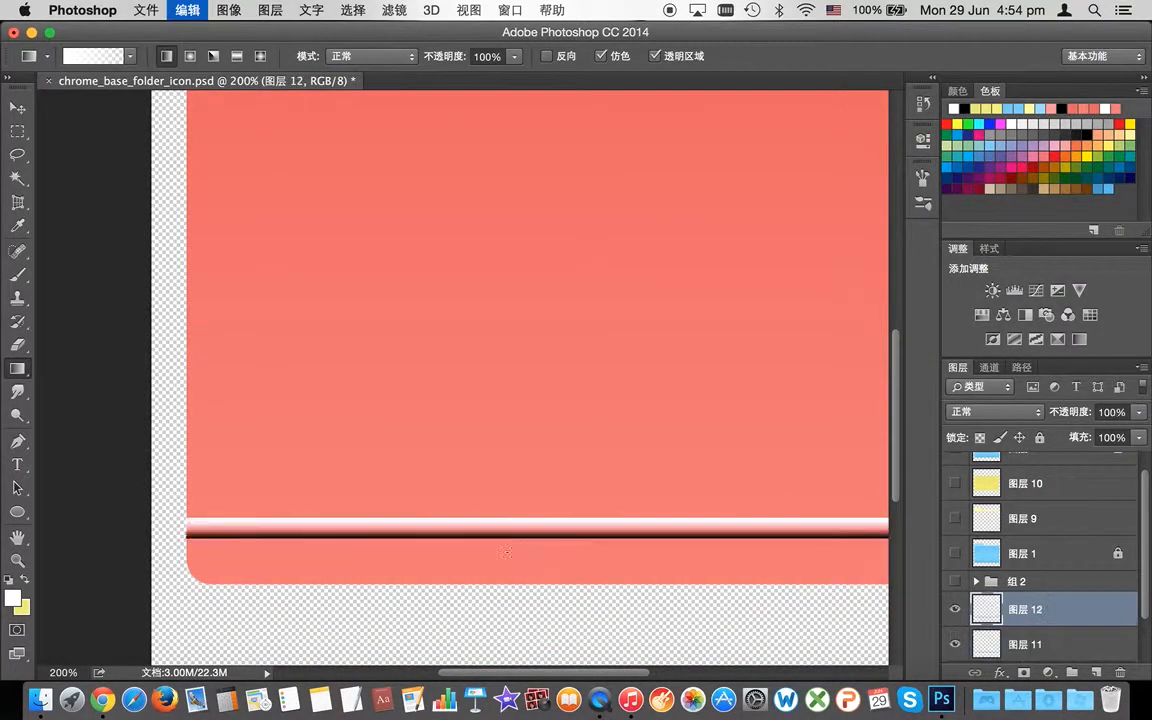
key(super+t)
drag(548, 532, 552, 549)
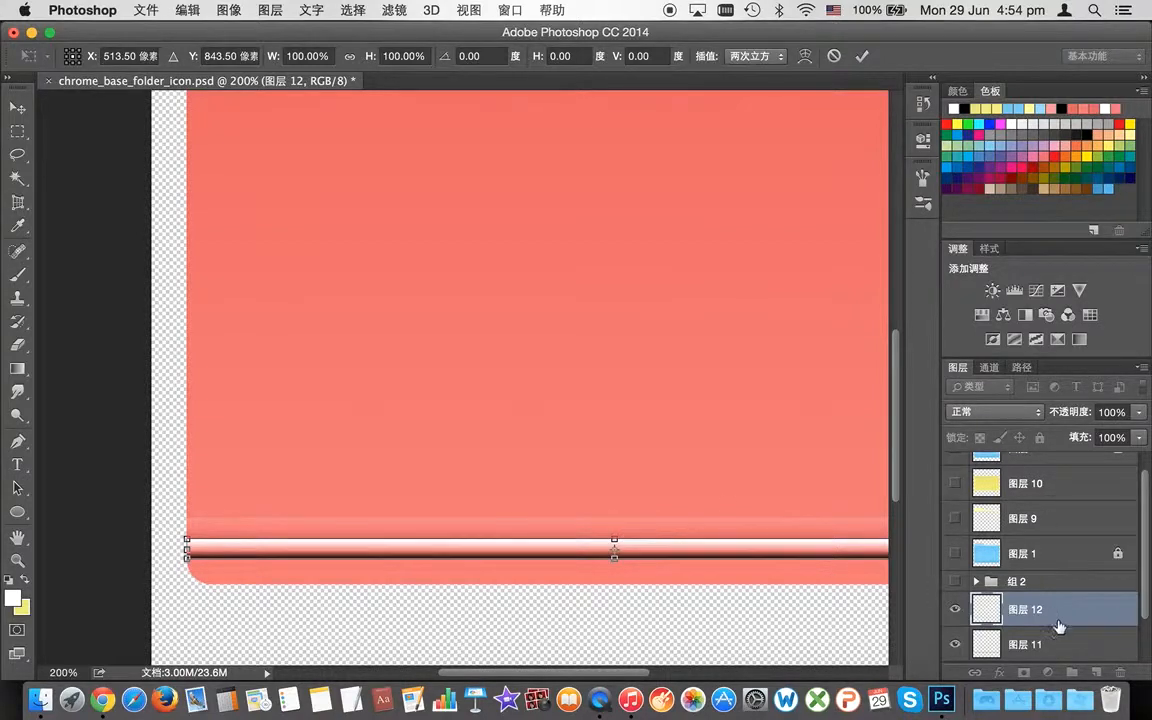
Step: Fade 图层 12 to 11% opacity and commit its transform
click(1137, 413)
drag(1138, 430, 1062, 437)
click(1139, 418)
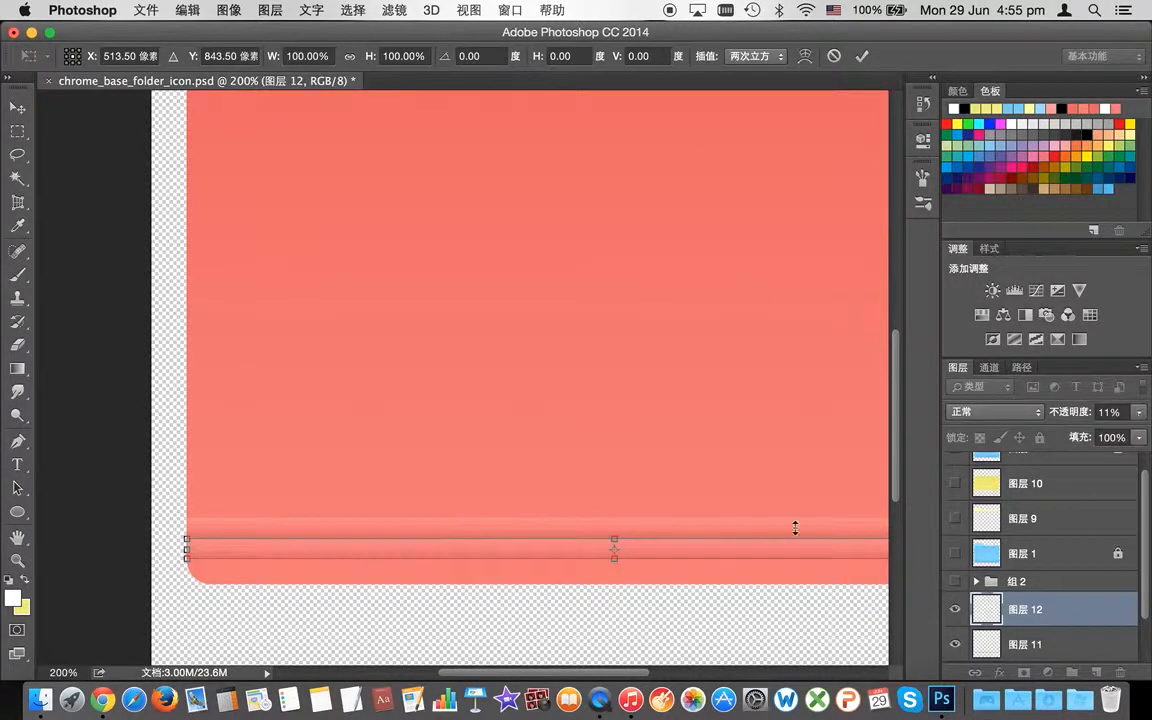
key(Return)
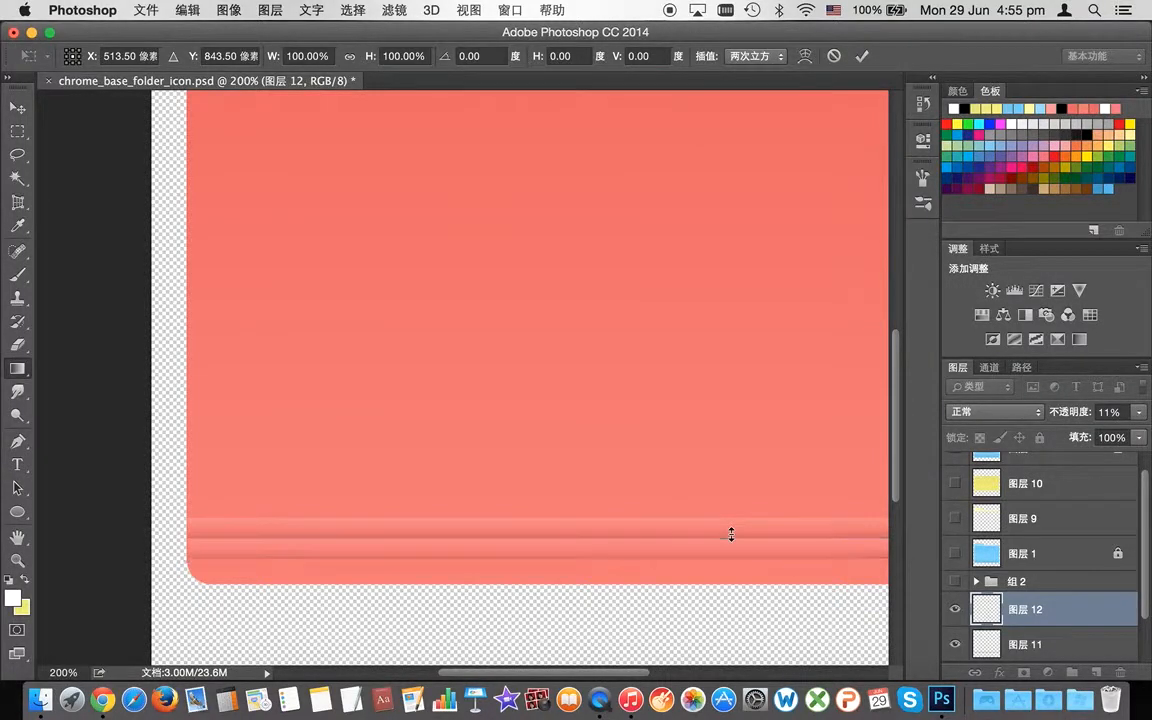
key(g)
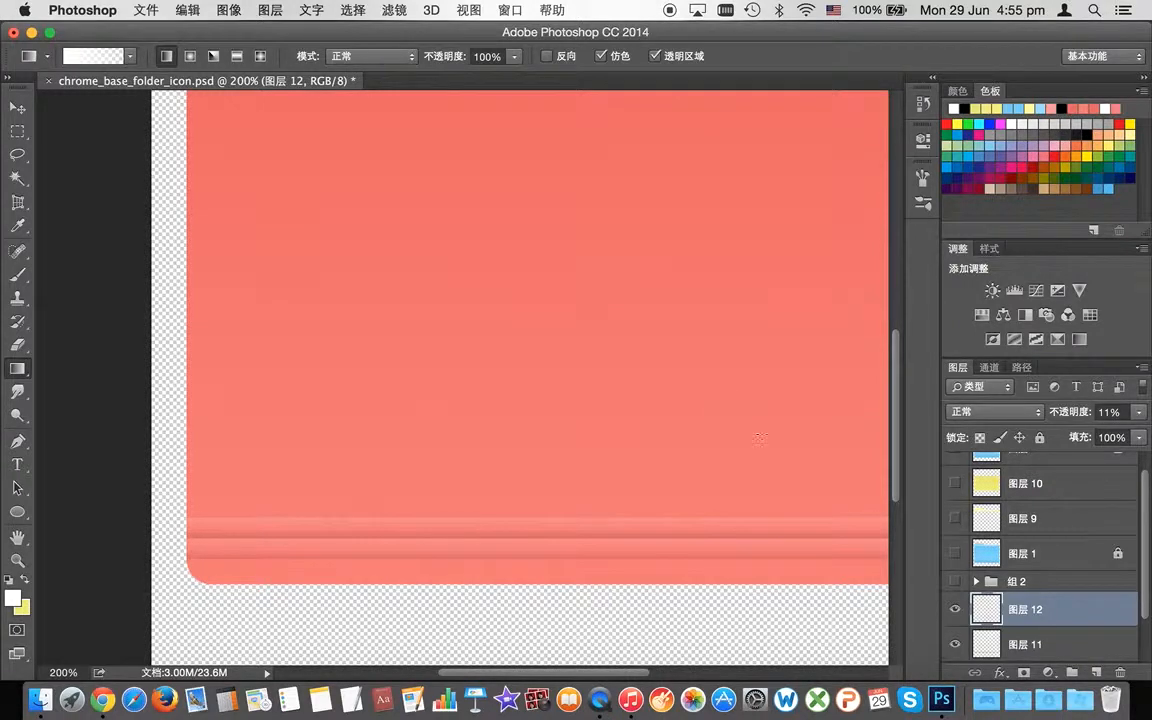
scroll(893, 437, up, 3)
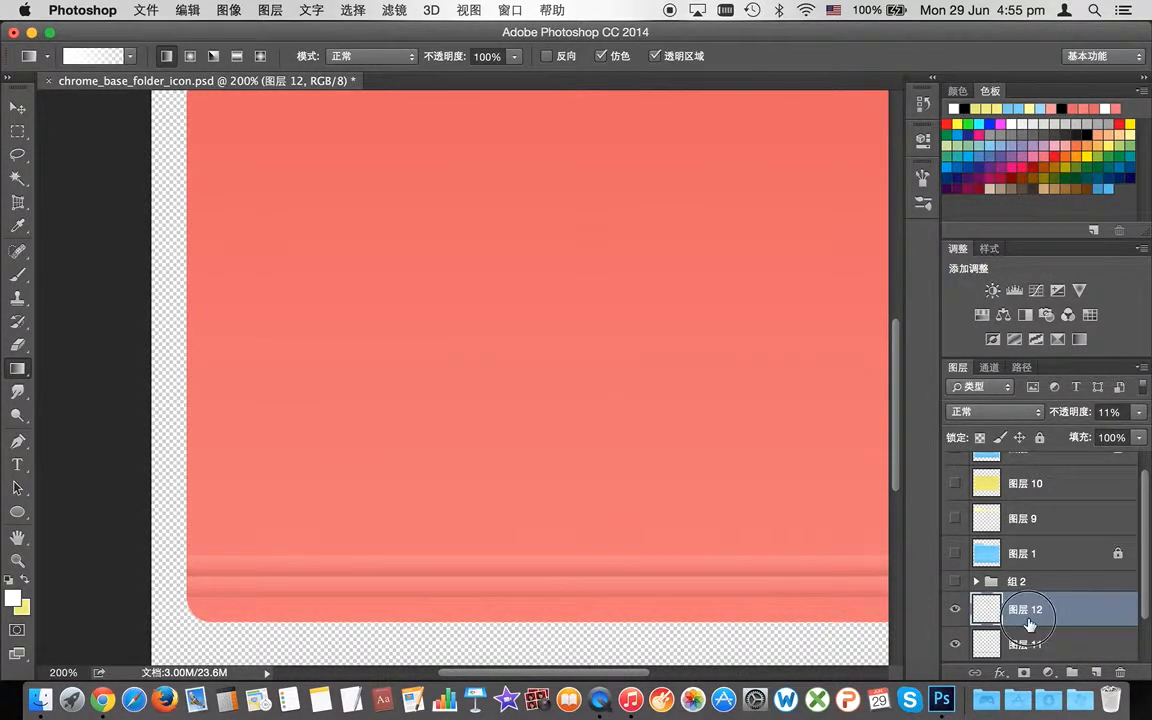
Step: Hide the stripe layers 图层 12 and 图层 11 and show the stripe group 组 2
shift+click(1045, 642)
scroll(1053, 618, down, 2)
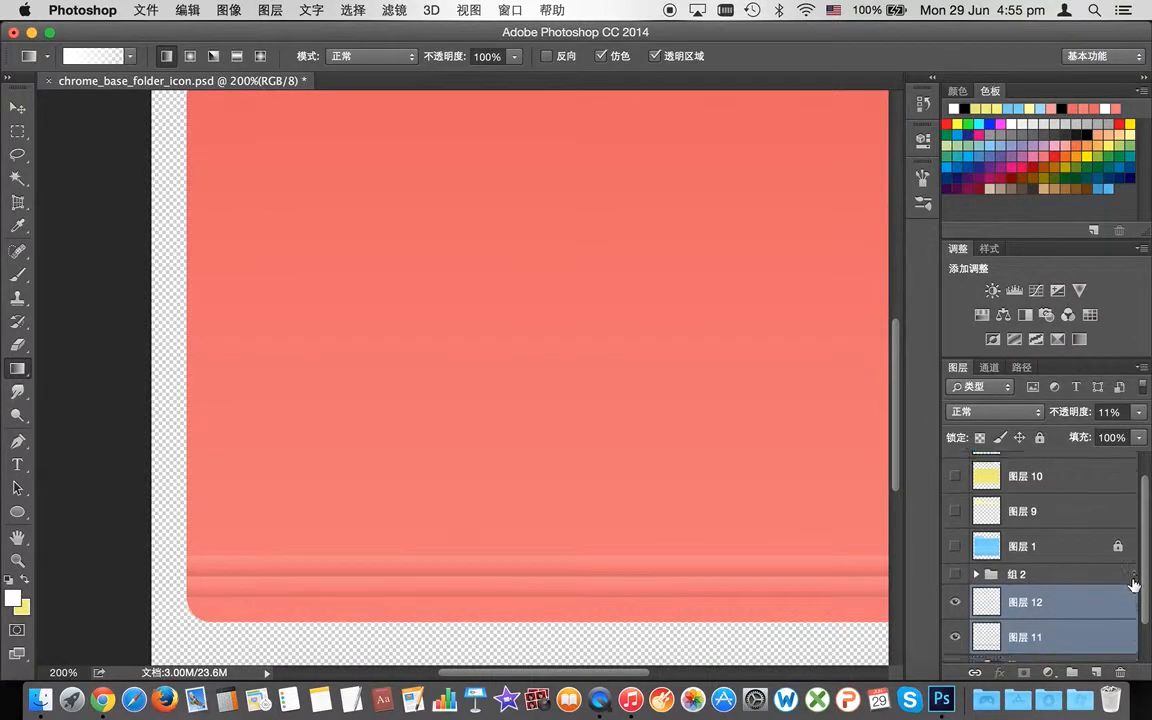
drag(1062, 560, 1034, 568)
drag(955, 554, 955, 595)
click(955, 526)
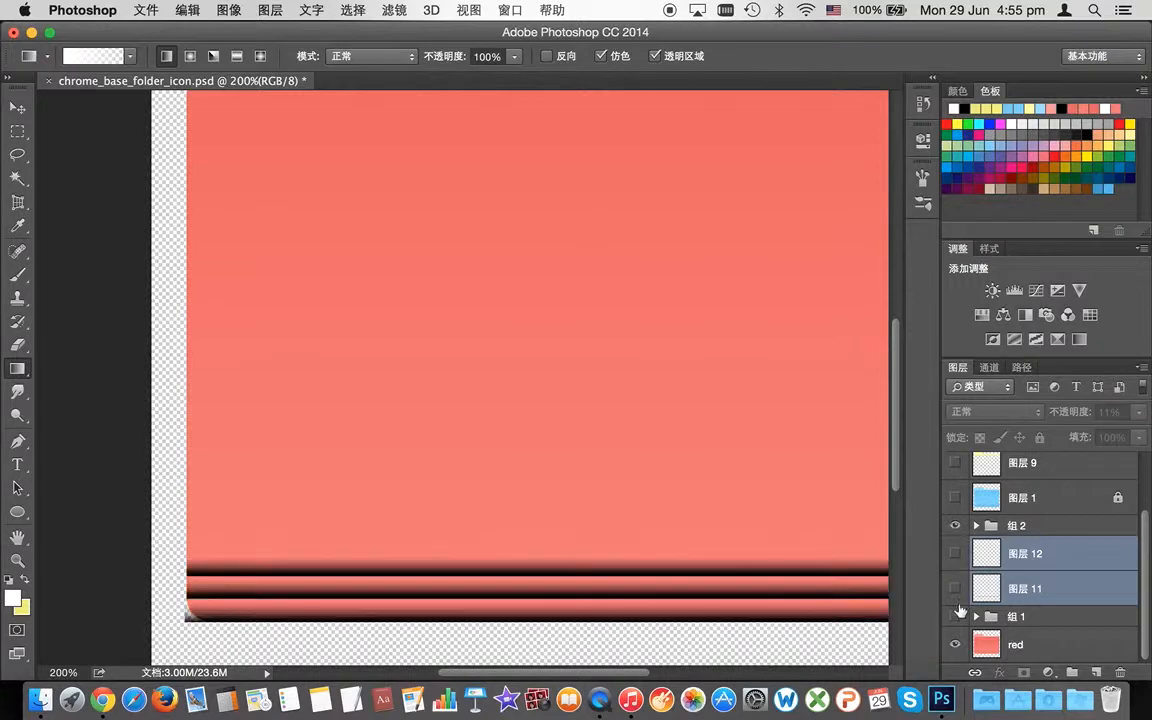
Step: Expand 组 2 and toggle its stripe layers to compare, leaving them all visible
click(1003, 530)
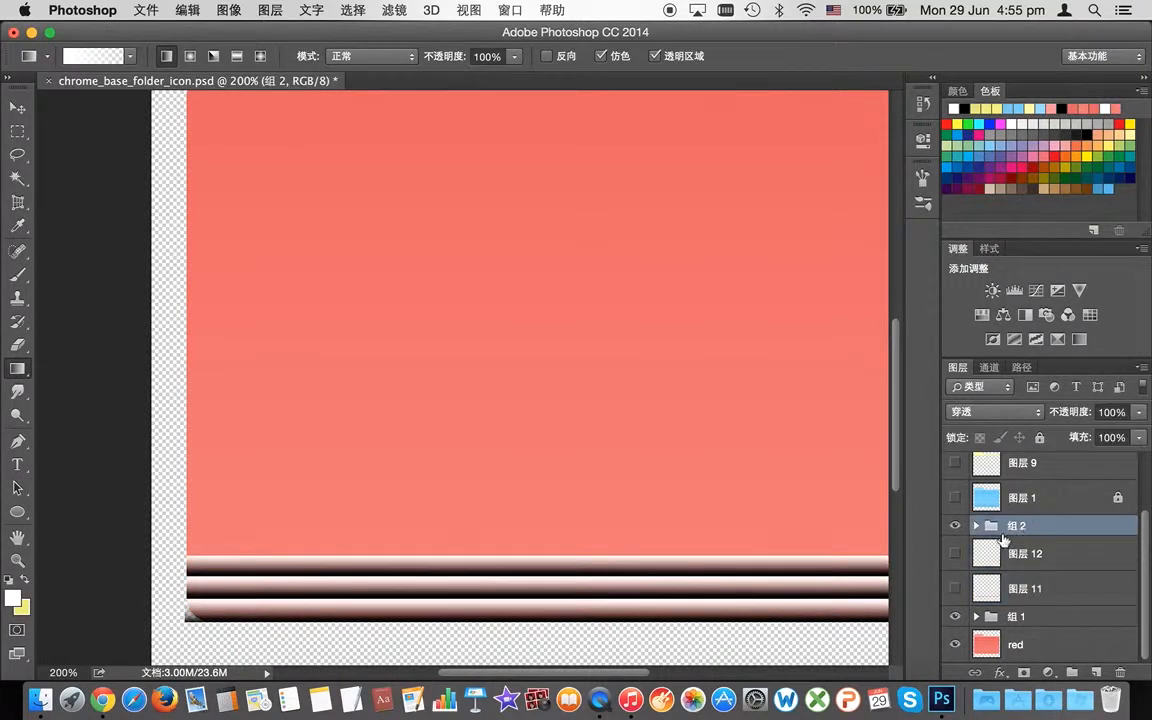
click(976, 525)
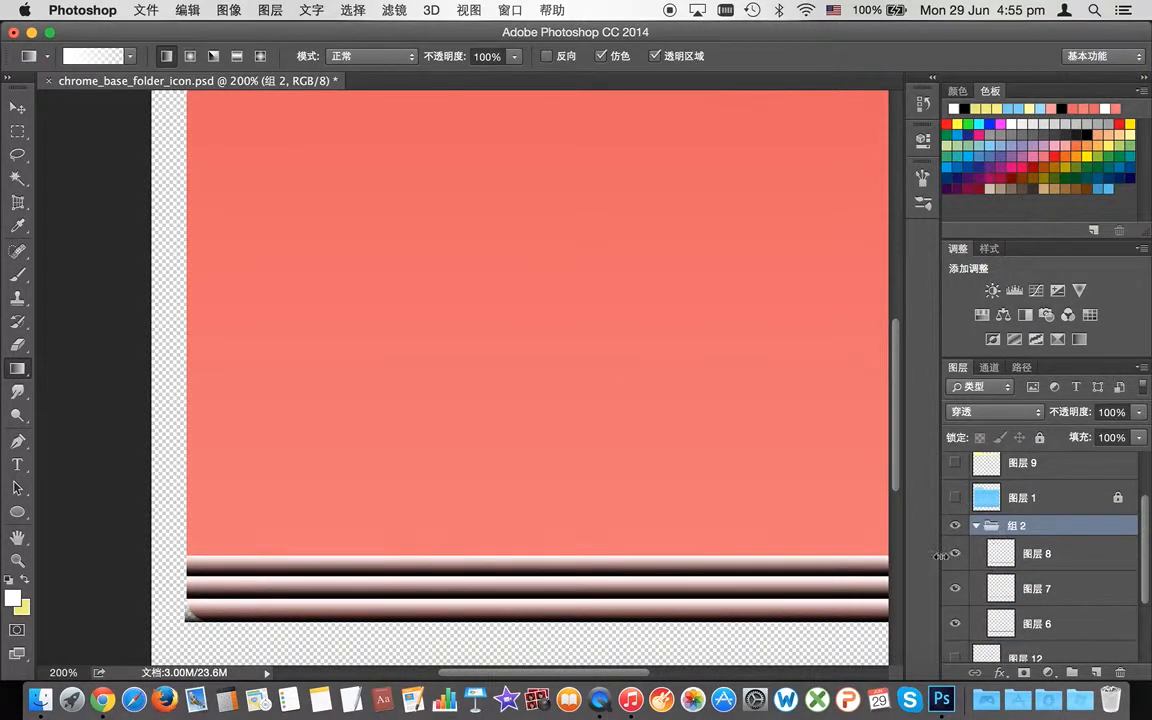
click(955, 555)
click(955, 588)
click(955, 623)
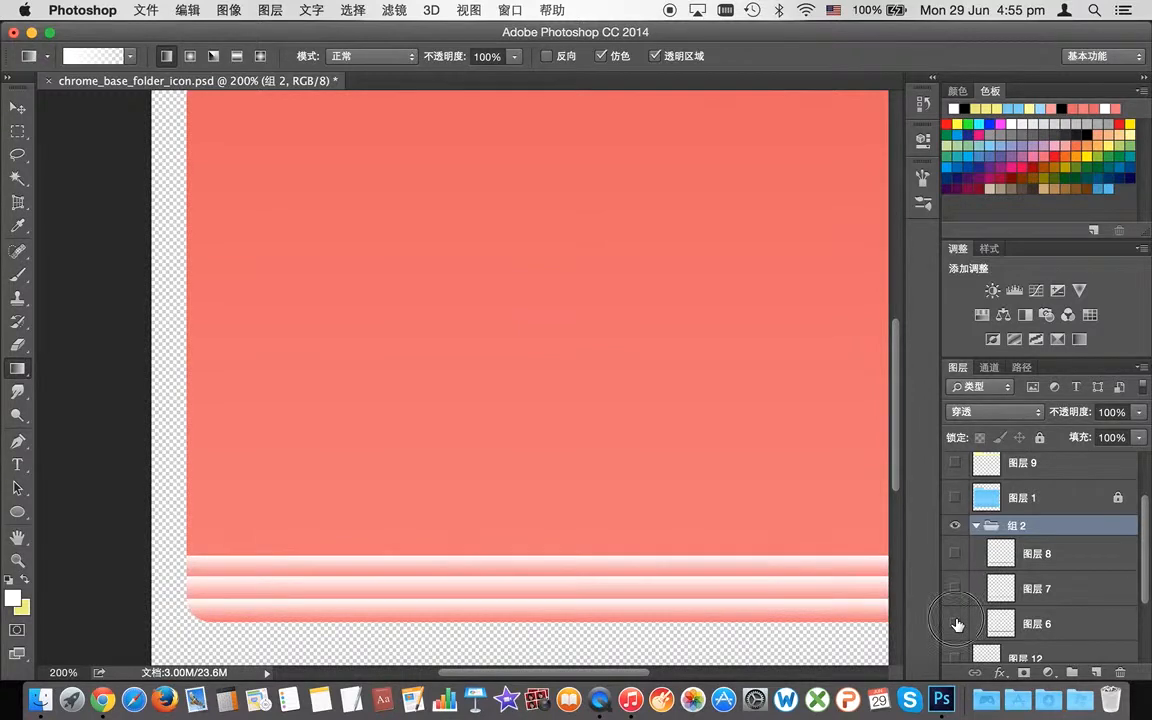
click(955, 623)
click(955, 588)
click(955, 553)
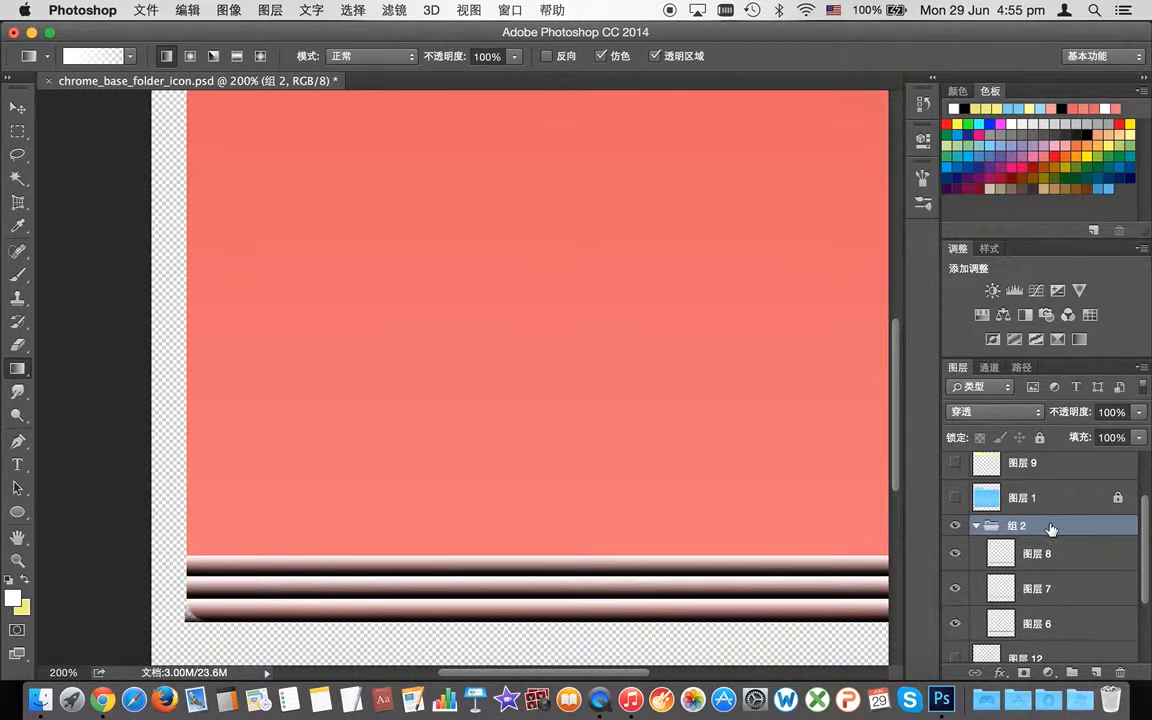
Step: Fade group 组 2 to about 13% opacity and collapse it
click(1139, 412)
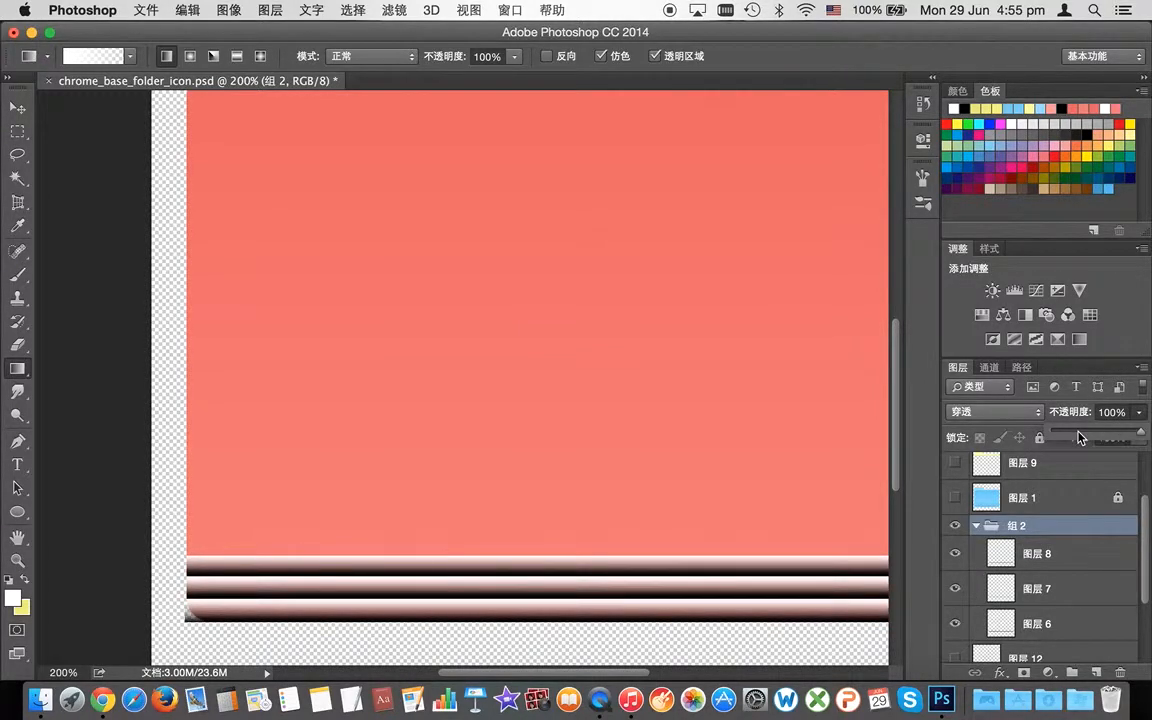
drag(1079, 437, 1063, 439)
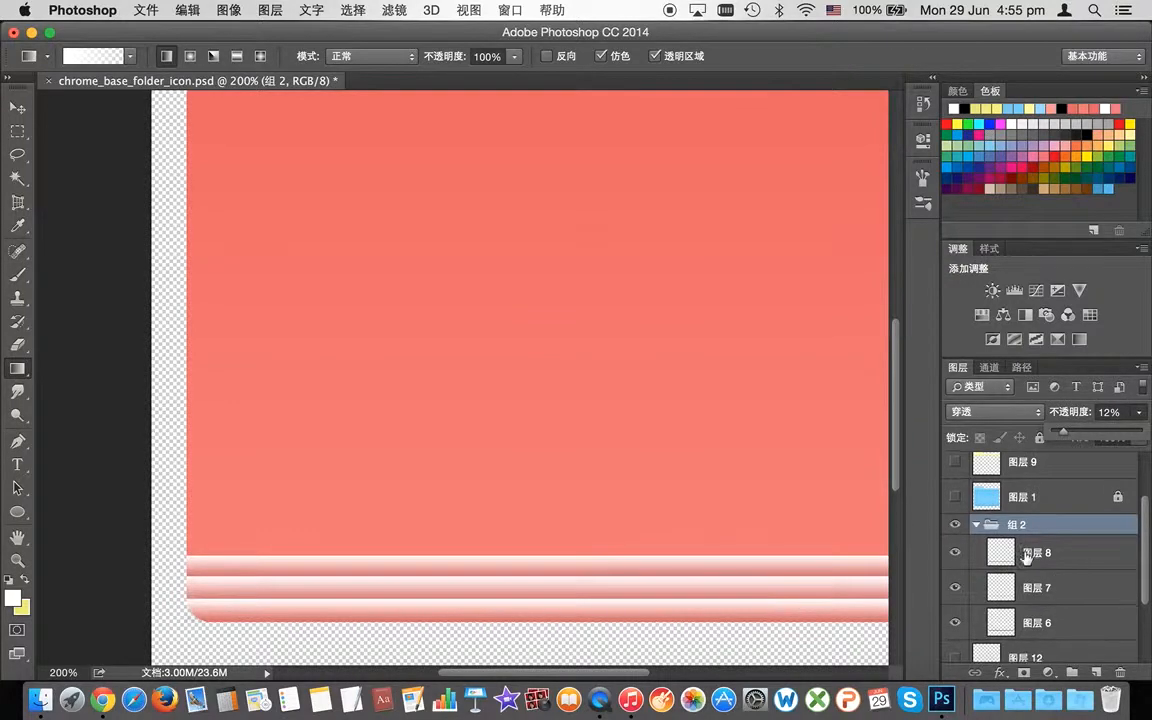
scroll(1033, 630, down, 2)
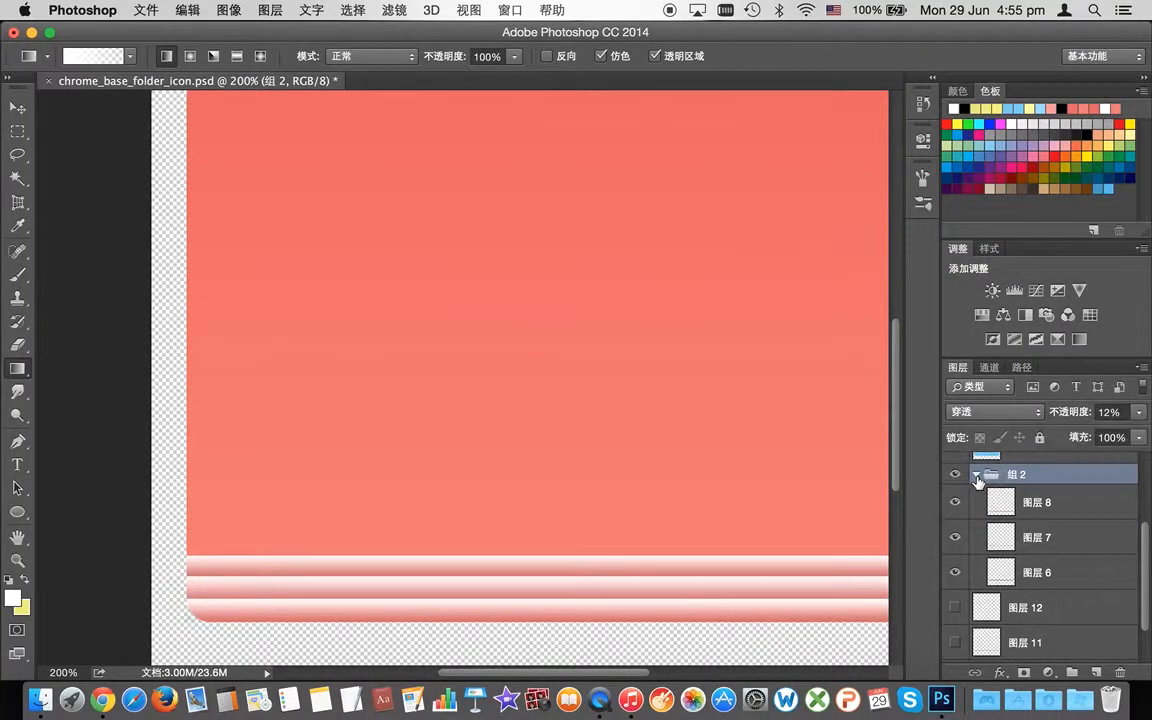
click(975, 476)
Step: Set group 组 1's opacity to 20%, then reselect 组 2
click(1003, 620)
click(1138, 412)
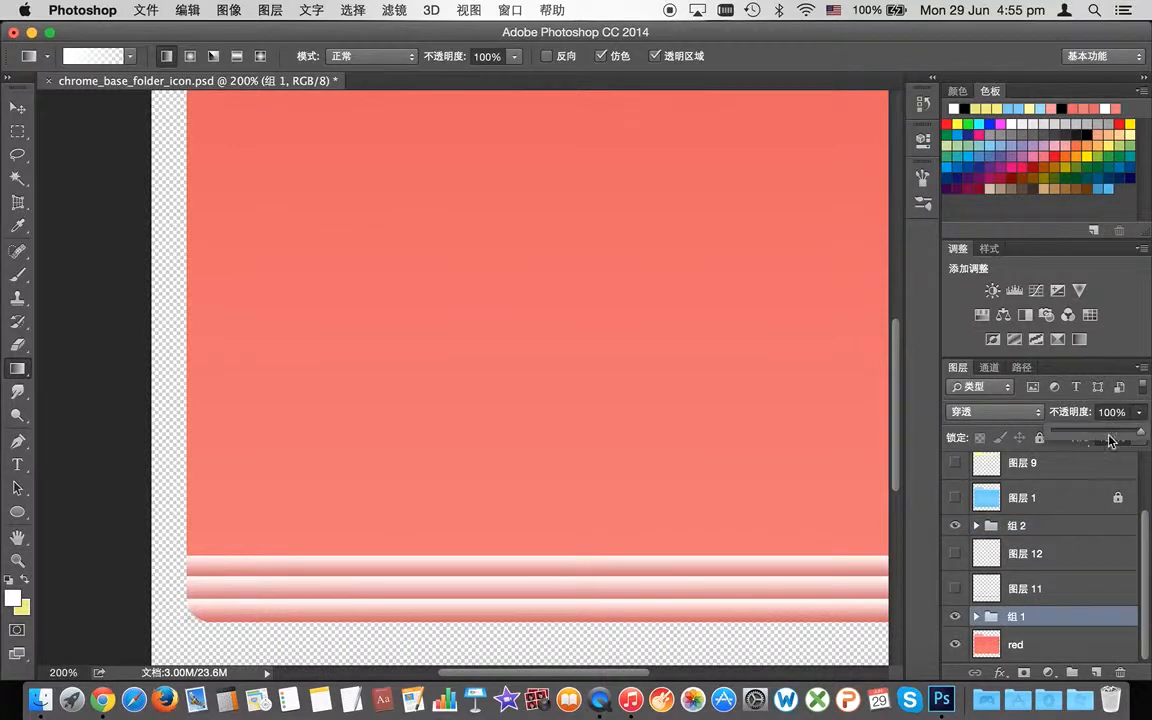
drag(1112, 418, 1112, 421)
text(2)
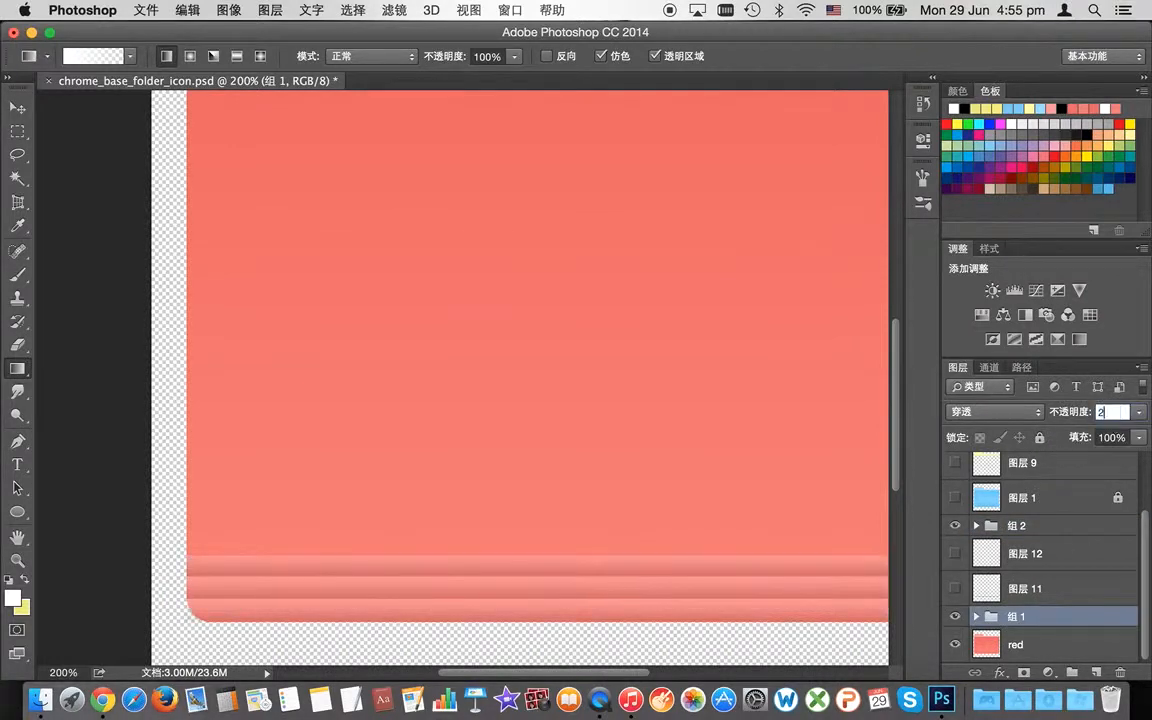
text(0)
key(Return)
click(1039, 527)
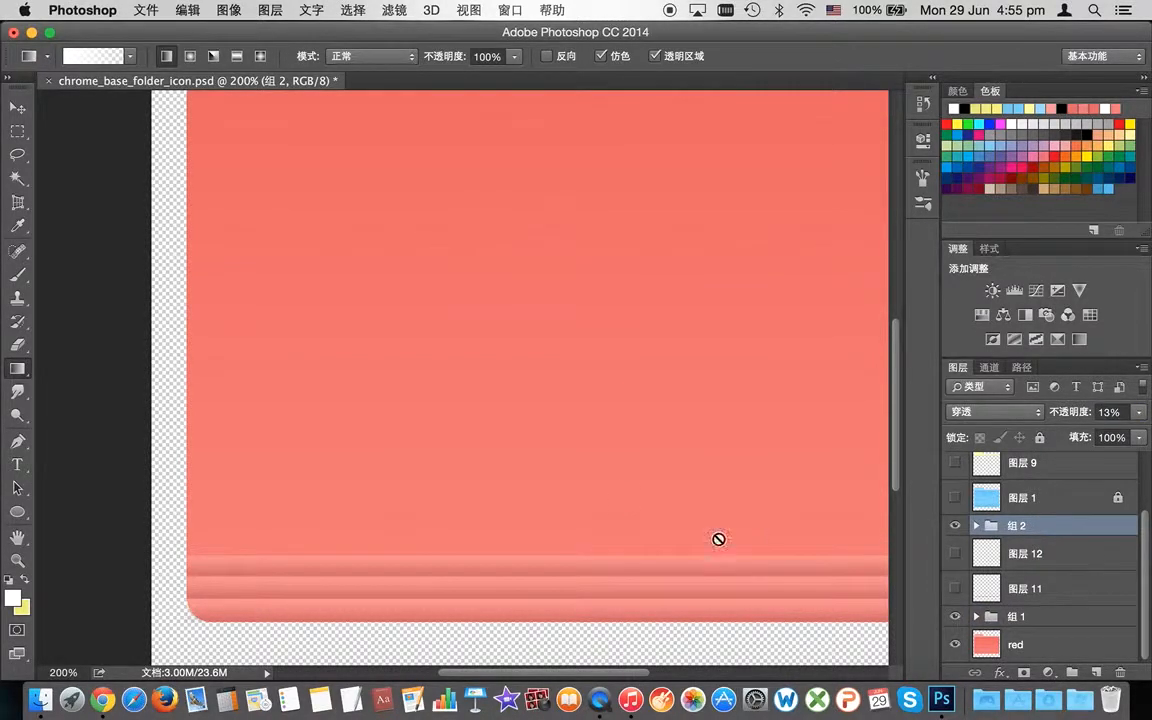
scroll(750, 427, up, 10)
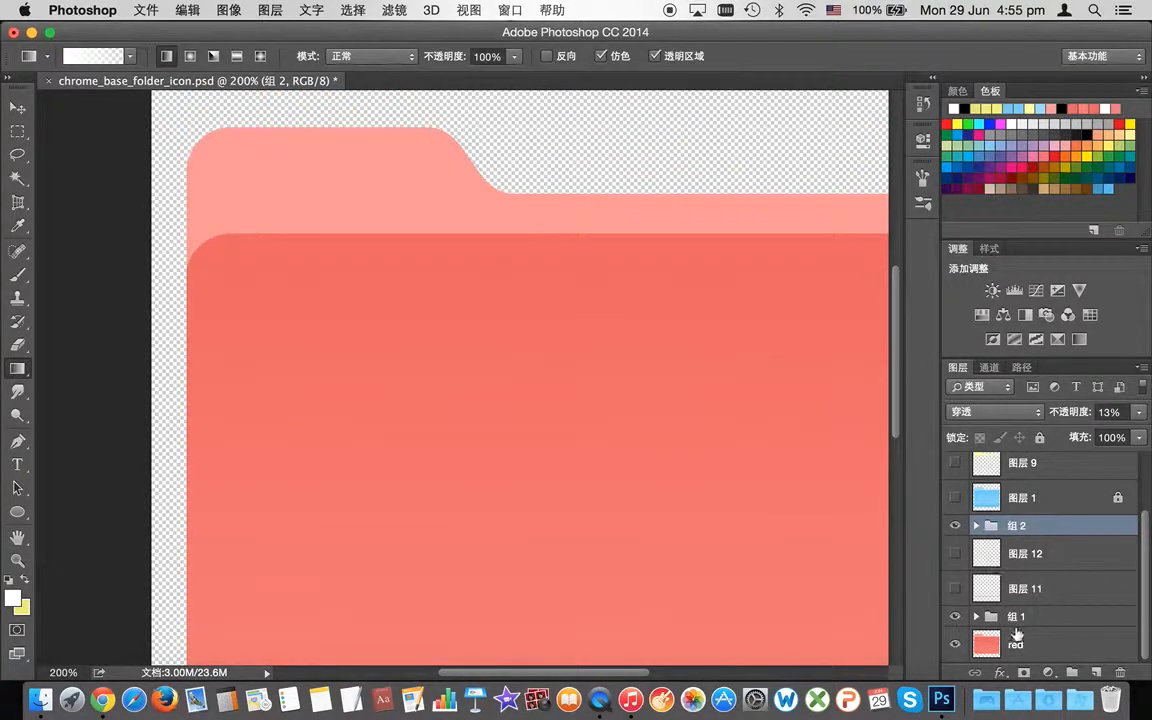
Step: Move 组 1 directly beneath 组 2 and toggle visibility of 图层 10 and 图层 9
drag(1010, 580, 985, 540)
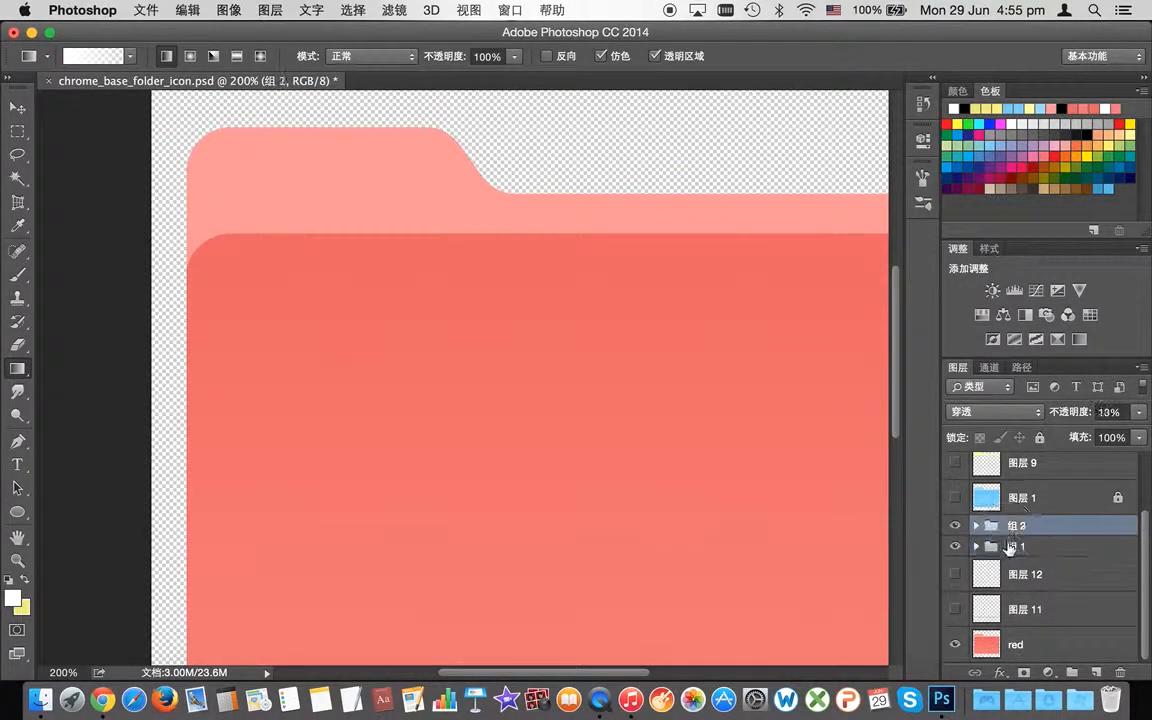
scroll(1080, 555, up, 3)
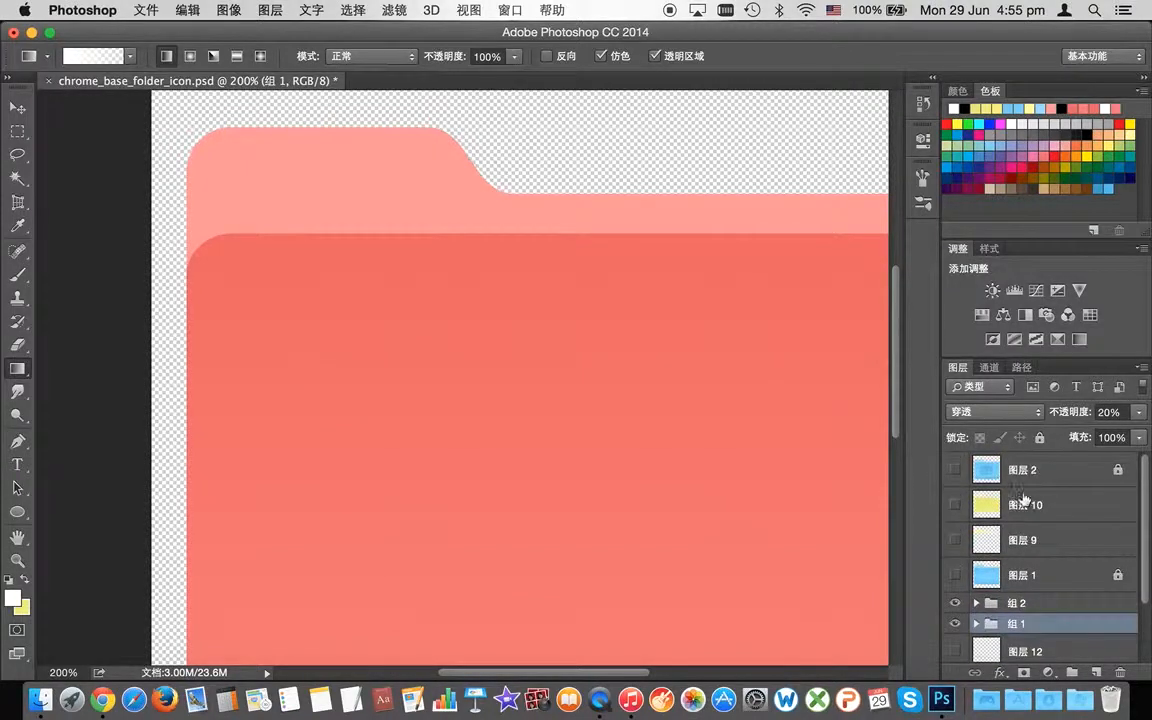
click(1030, 506)
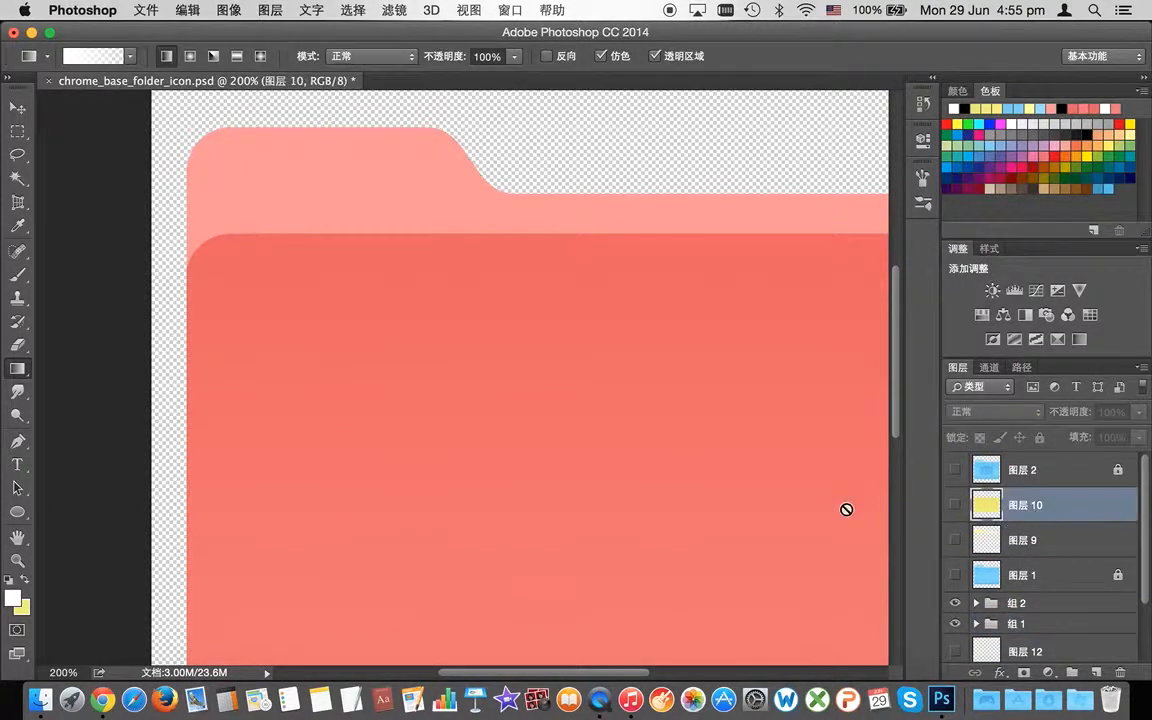
click(955, 506)
click(955, 540)
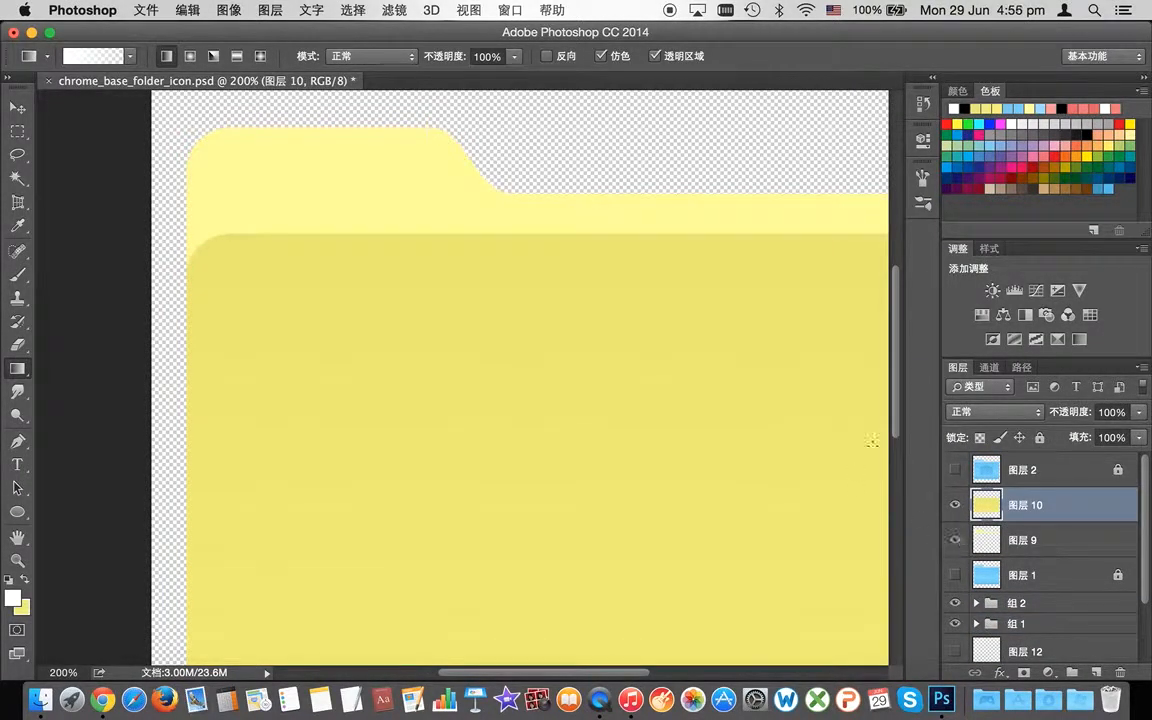
drag(893, 431, 899, 467)
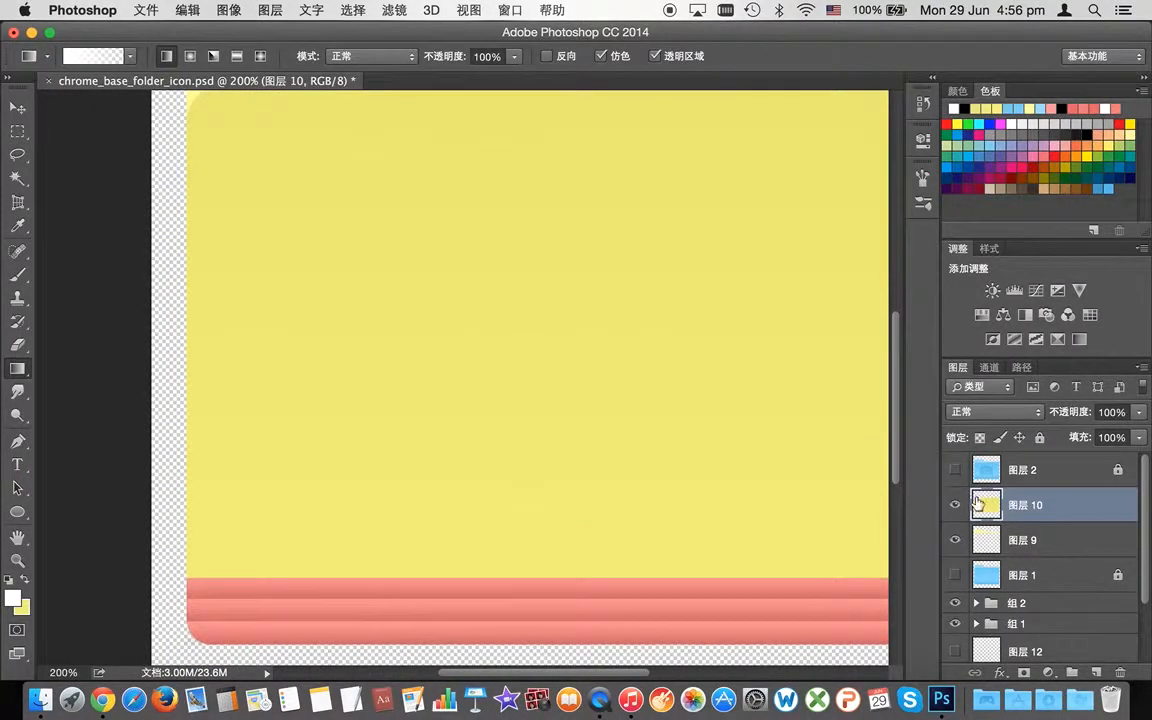
Step: Show the blue folder layer 图层 1 and hide the yellow layer 图层 9
click(1005, 570)
click(954, 577)
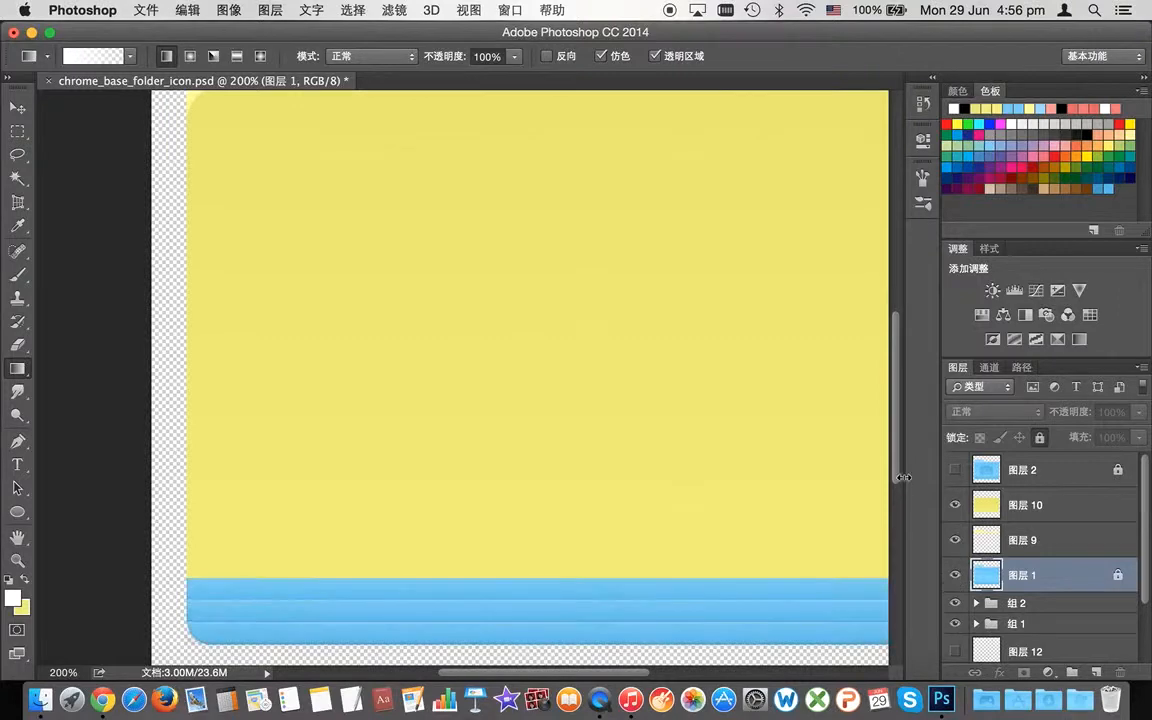
click(956, 539)
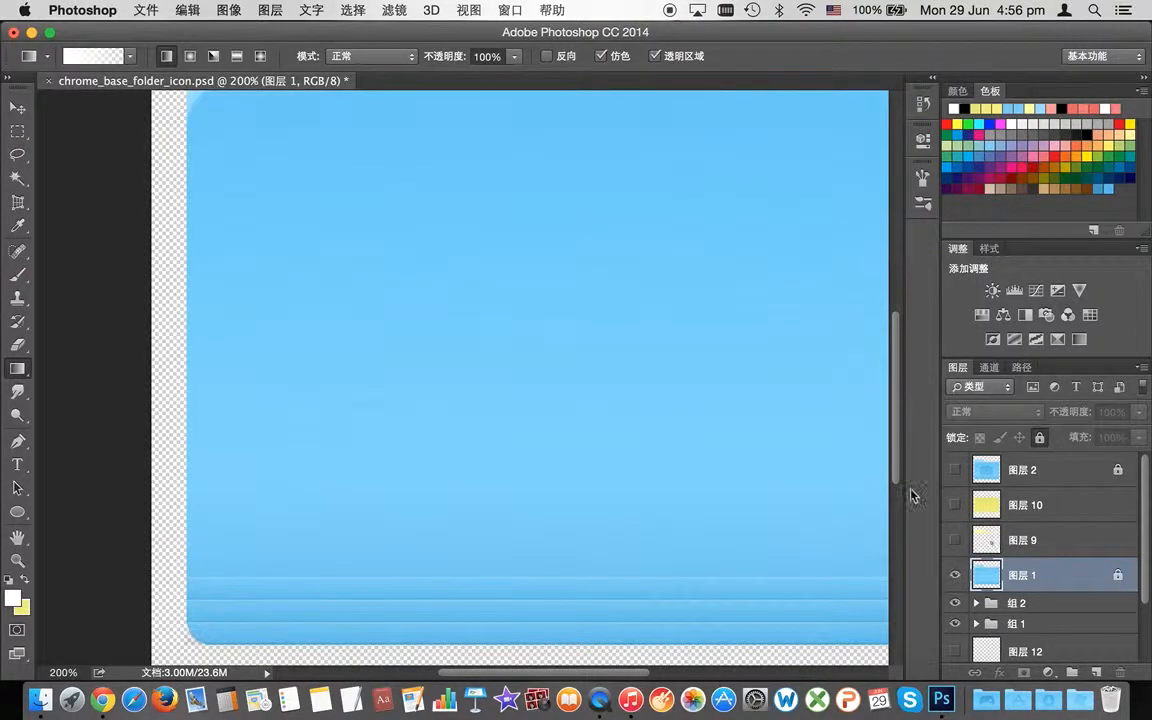
drag(900, 475, 897, 436)
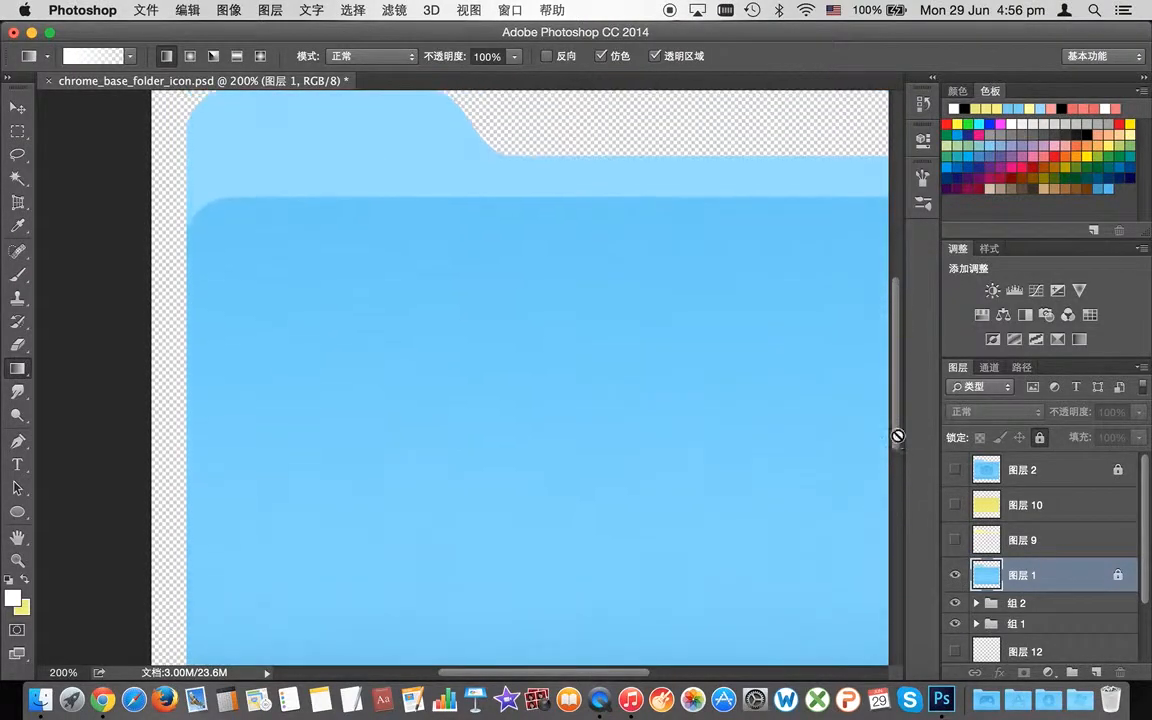
Step: Magic Wand select the blue folder front body plus the bottom stripe band
click(18, 177)
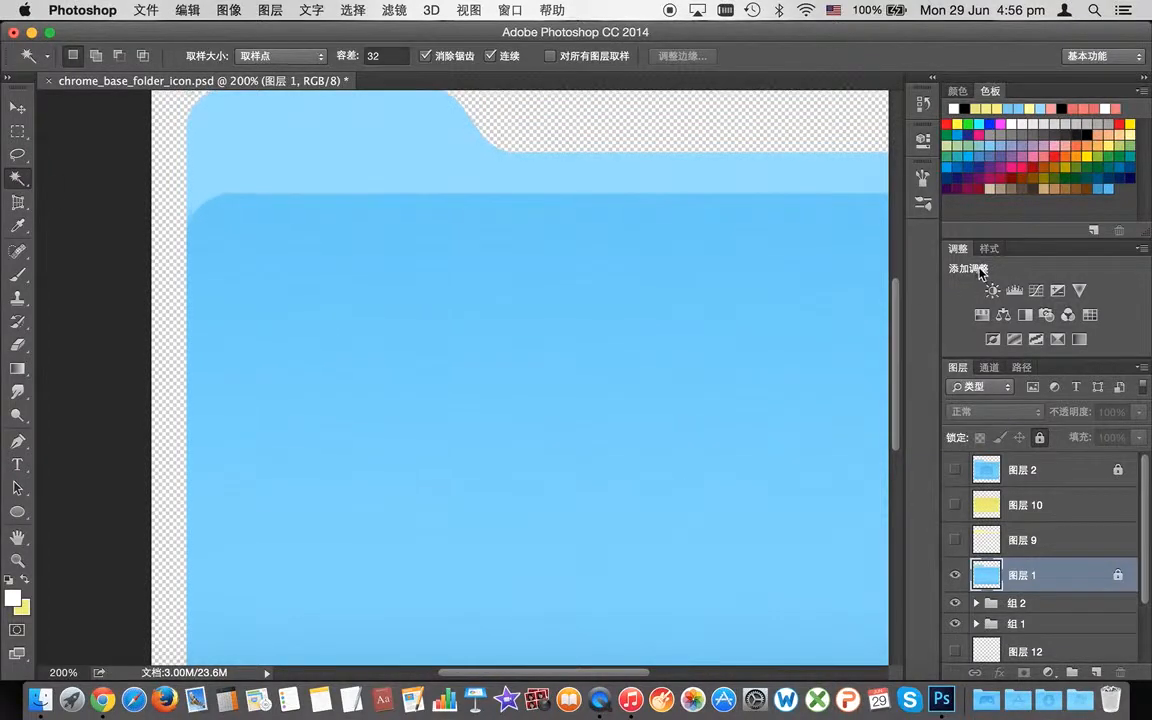
scroll(712, 283, down, 2)
scroll(712, 283, down, 3)
click(410, 480)
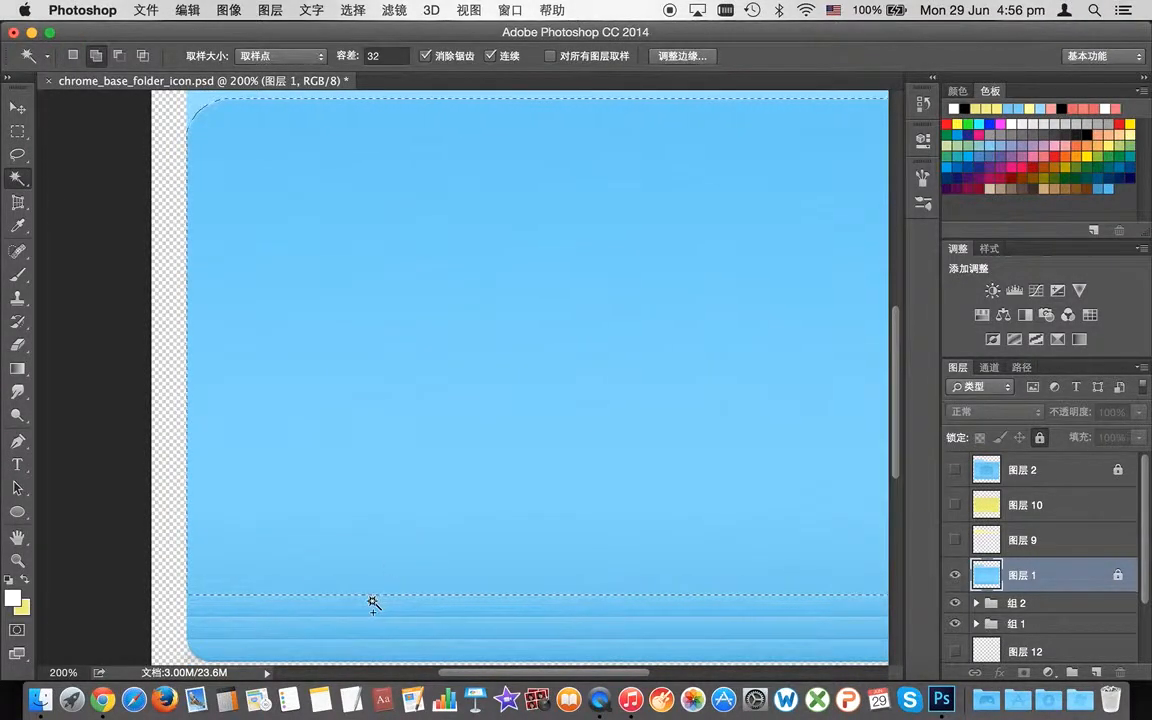
shift+click(478, 617)
drag(522, 668, 600, 677)
Step: Show 图层 10 and set the foreground colour to the sampled folder yellow #e9ea69
click(1034, 506)
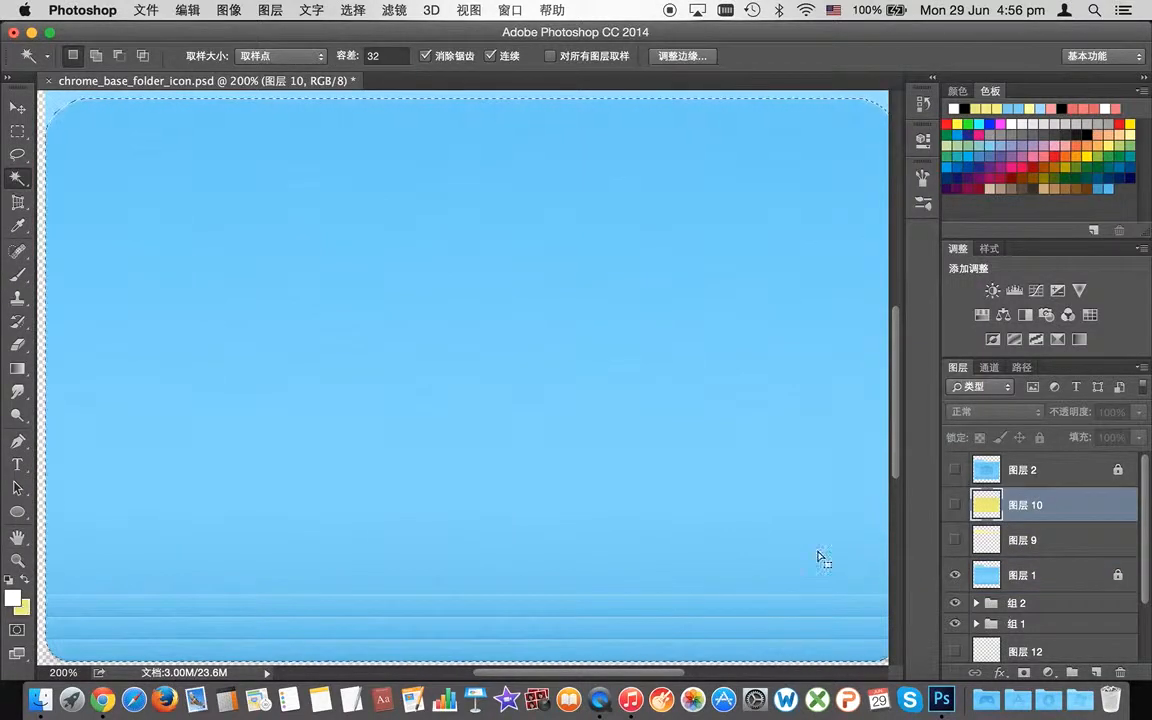
click(955, 505)
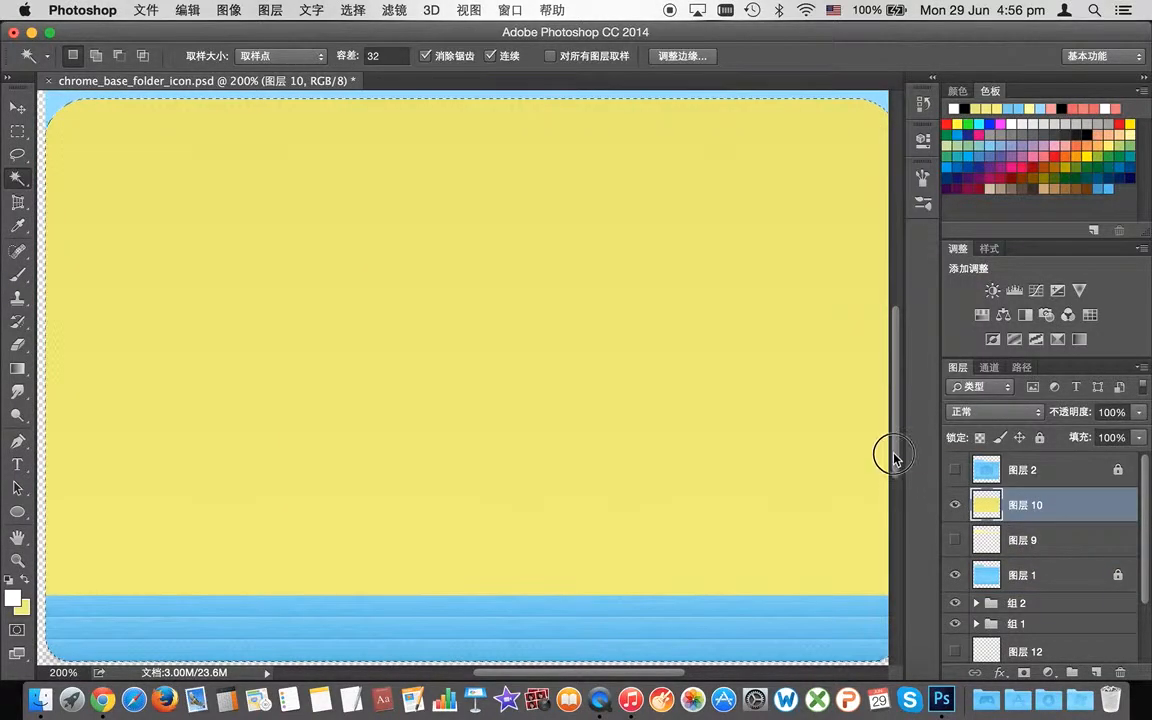
scroll(813, 409, up, 2)
click(13, 598)
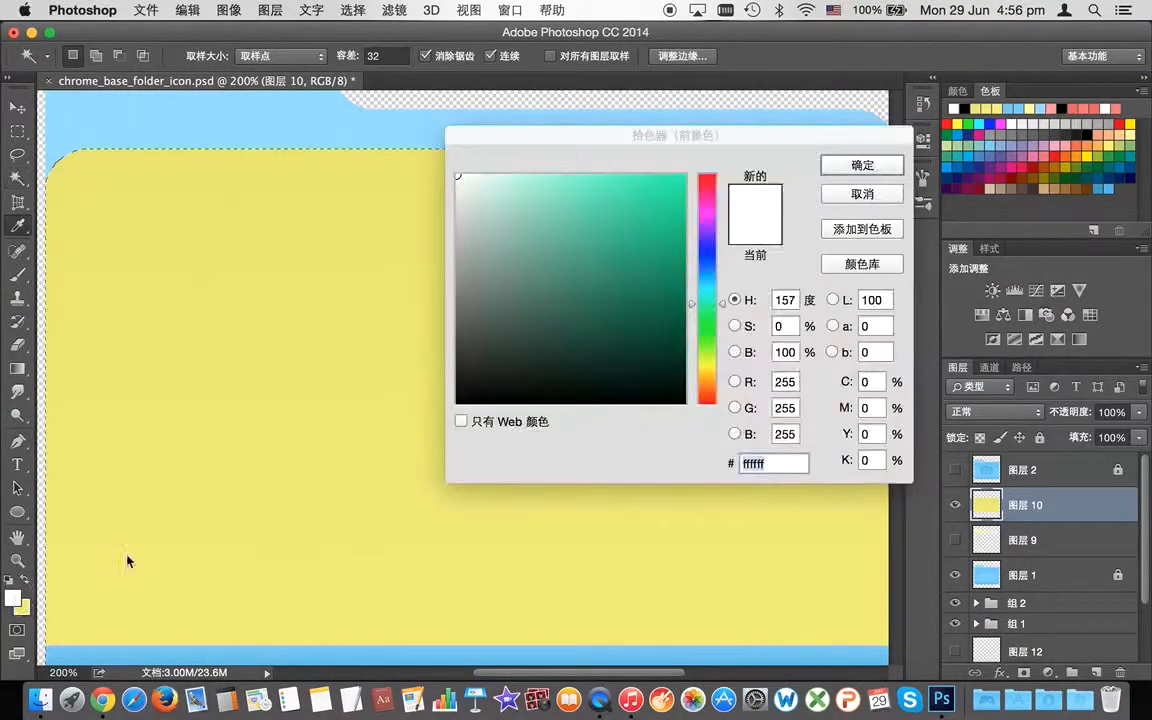
click(318, 150)
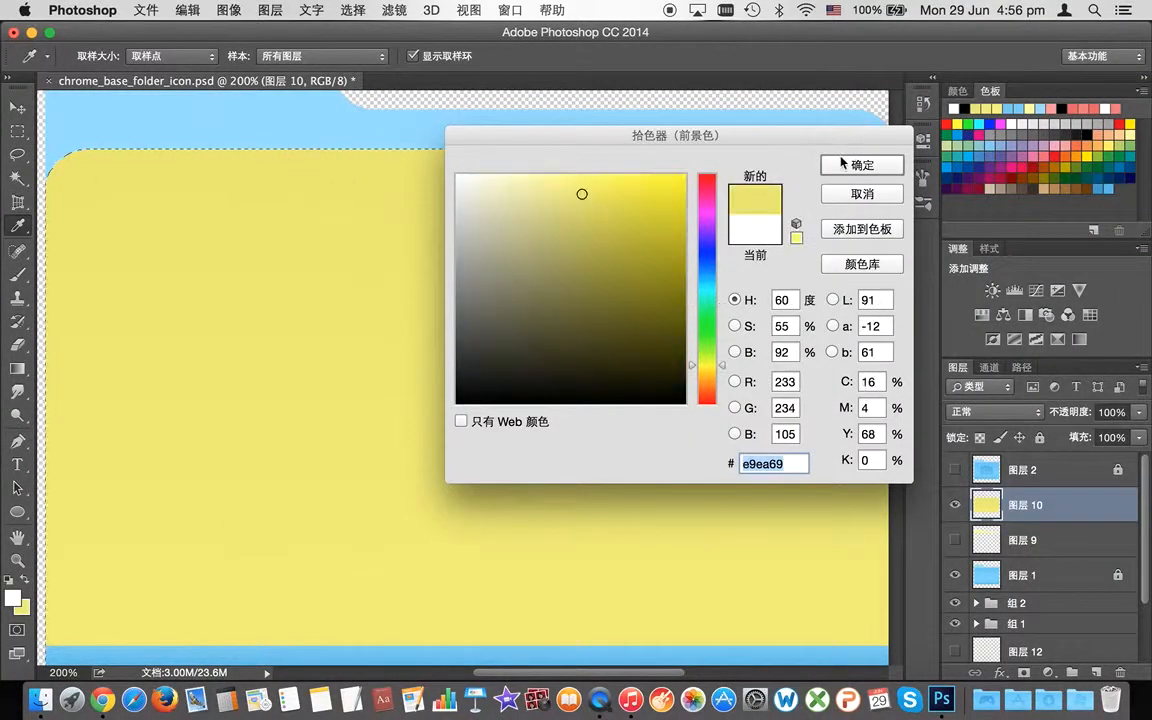
click(858, 166)
key(w)
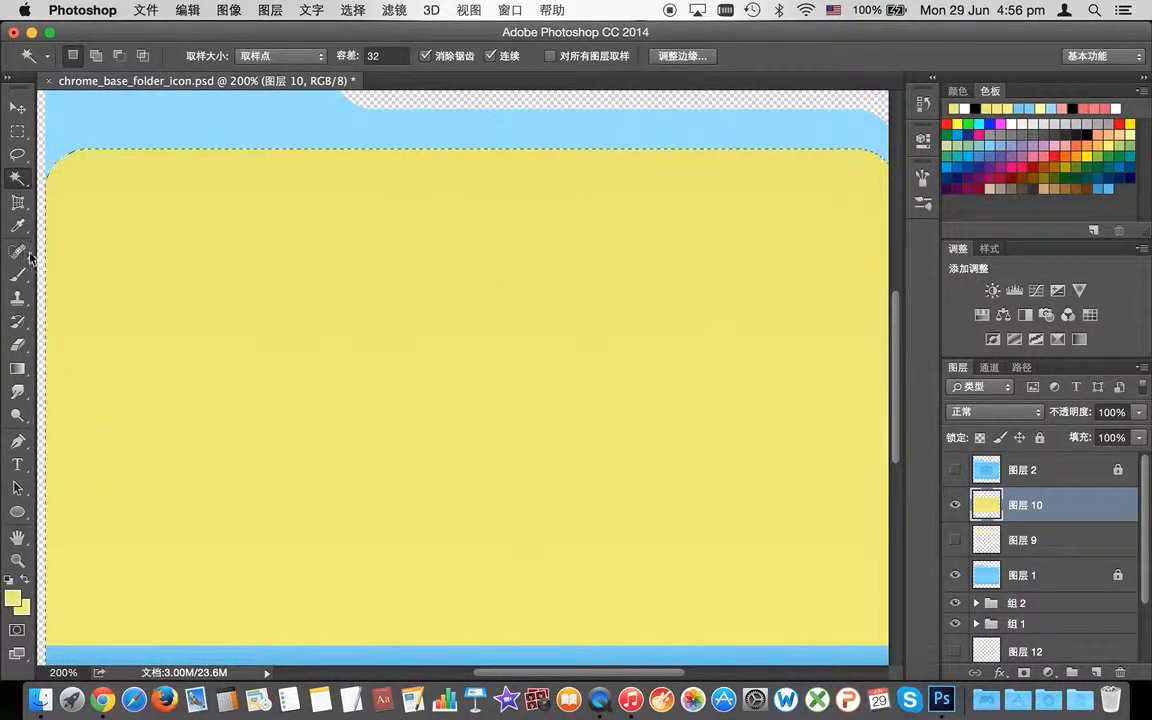
click(17, 369)
Step: Shade 图层 10's yellow front panel with a top-to-bottom gradient and compare it with the layer beneath
drag(522, 147, 528, 655)
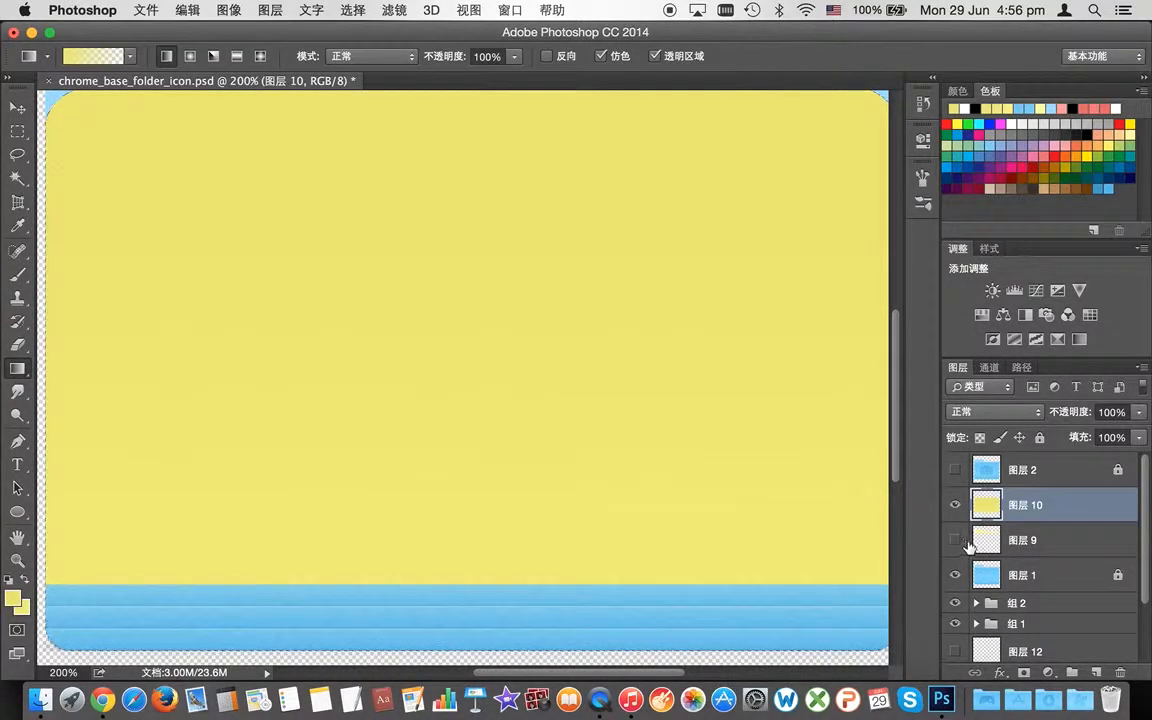
click(955, 505)
click(955, 505)
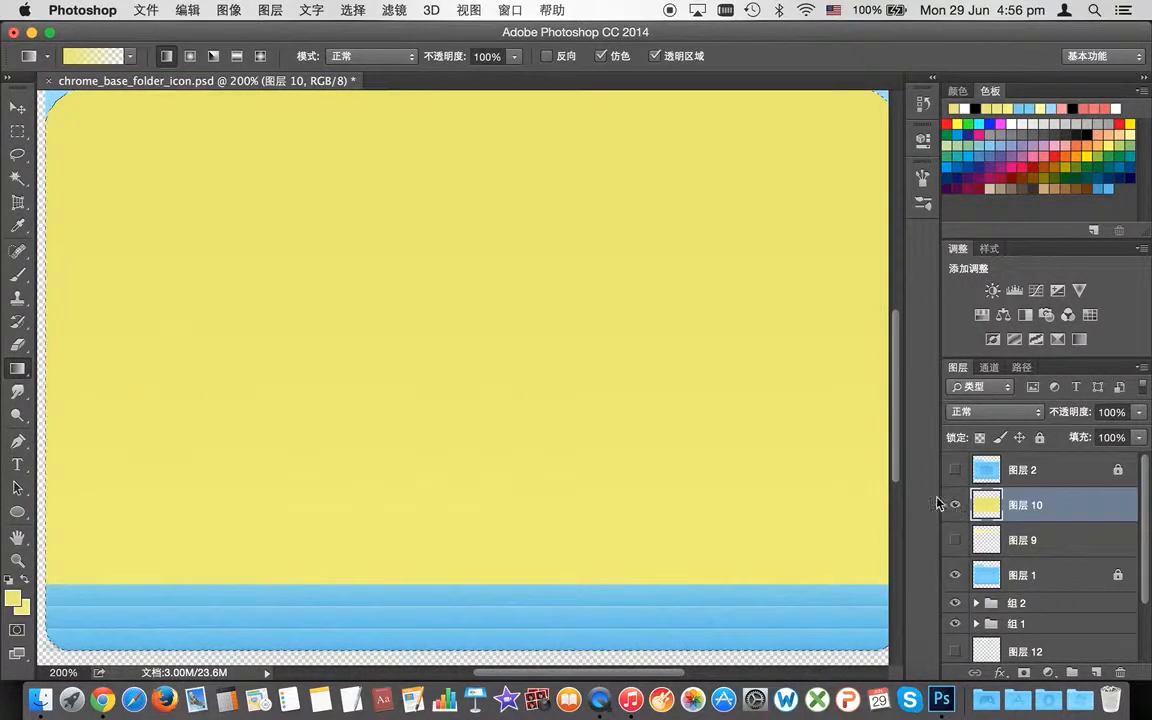
scroll(872, 396, up, 5)
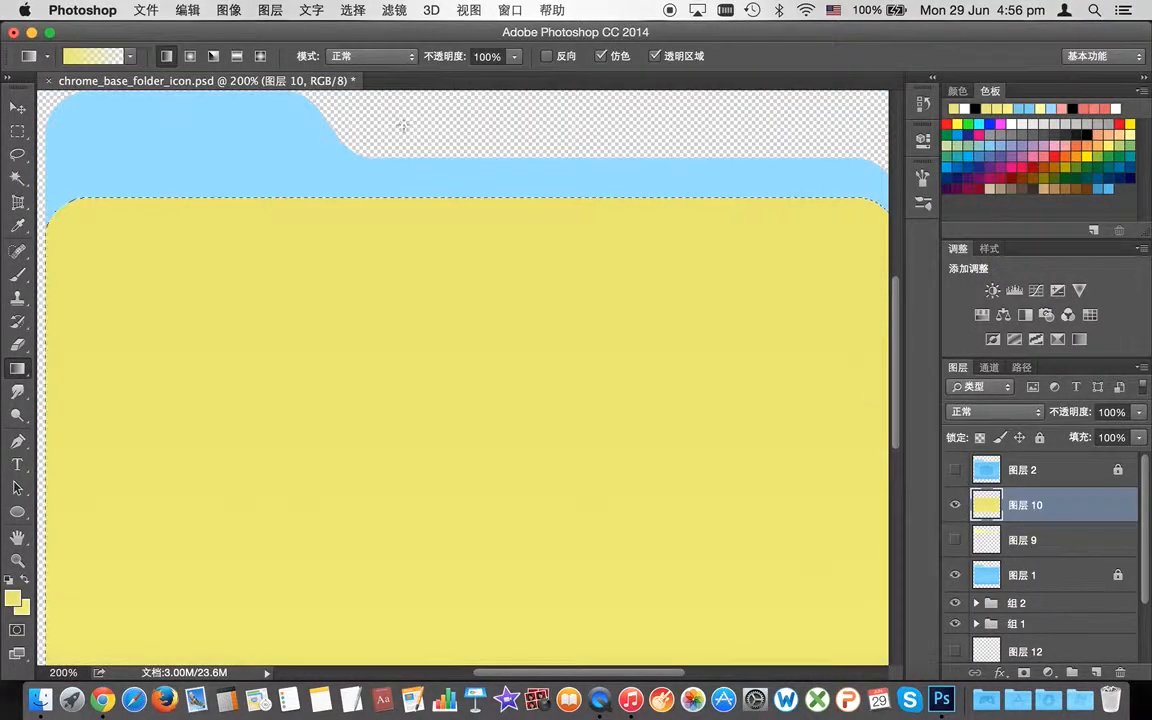
scroll(507, 393, down, 10)
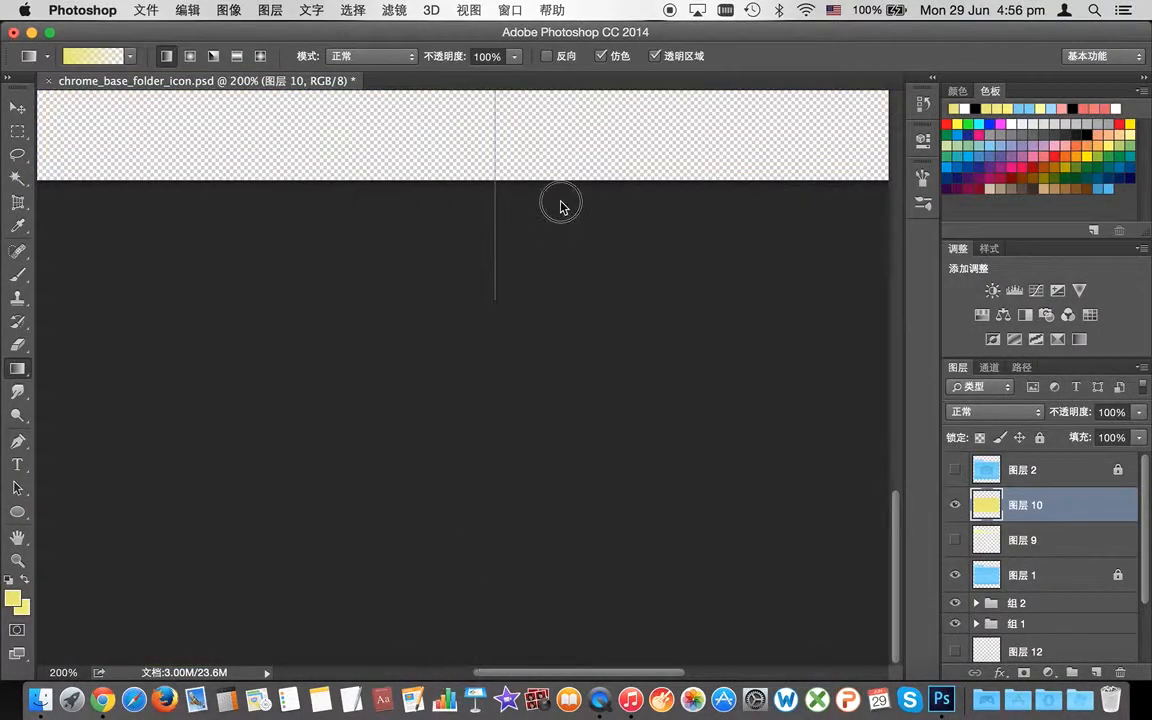
scroll(561, 207, up, 8)
scroll(506, 582, down, 1)
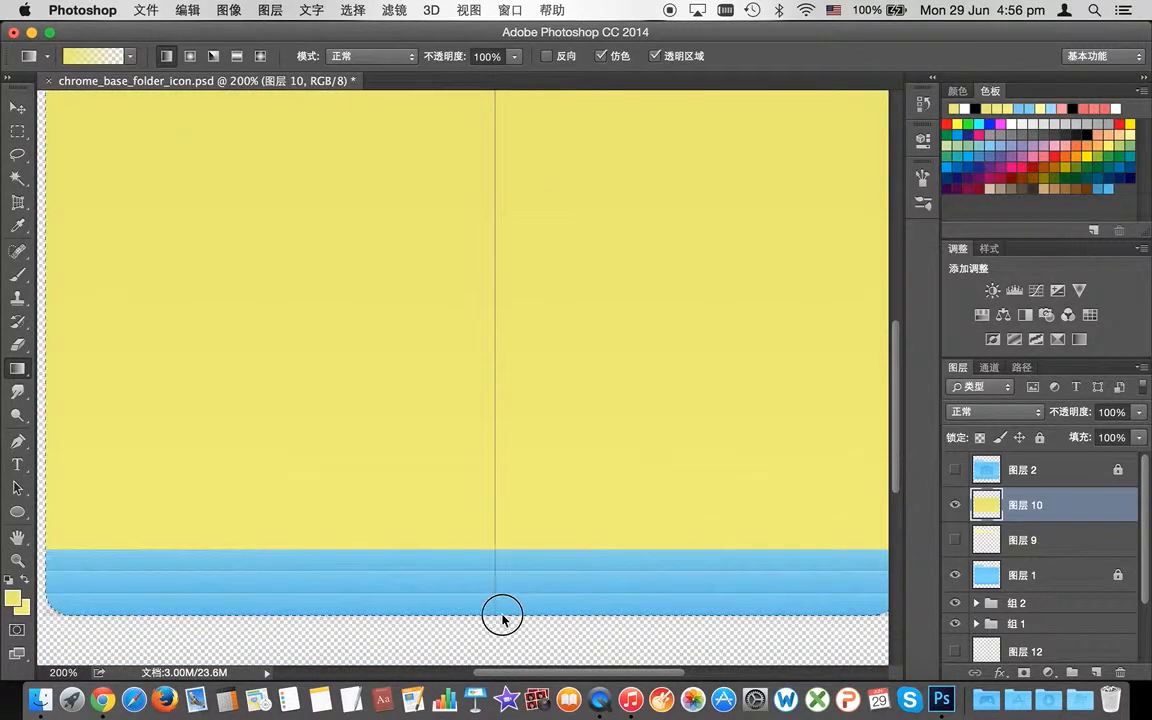
Step: Hide the blue folder base 图层 1 and redraw the yellow gradient upward over the panel
drag(502, 617, 502, 617)
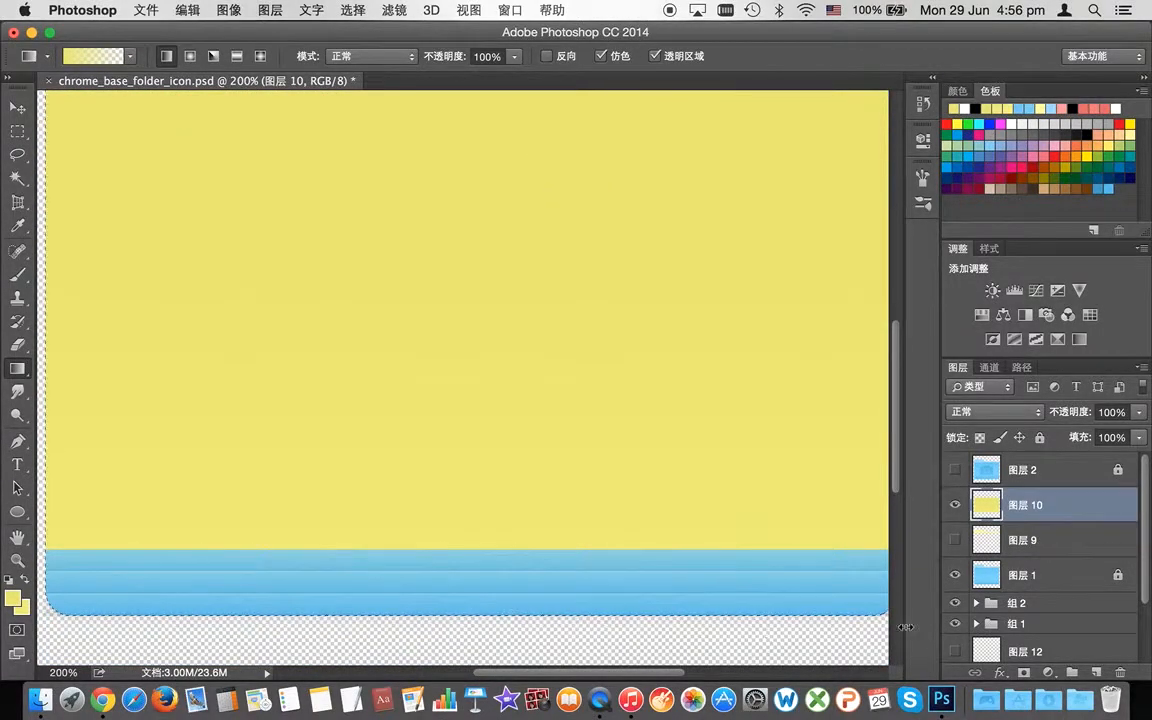
click(955, 575)
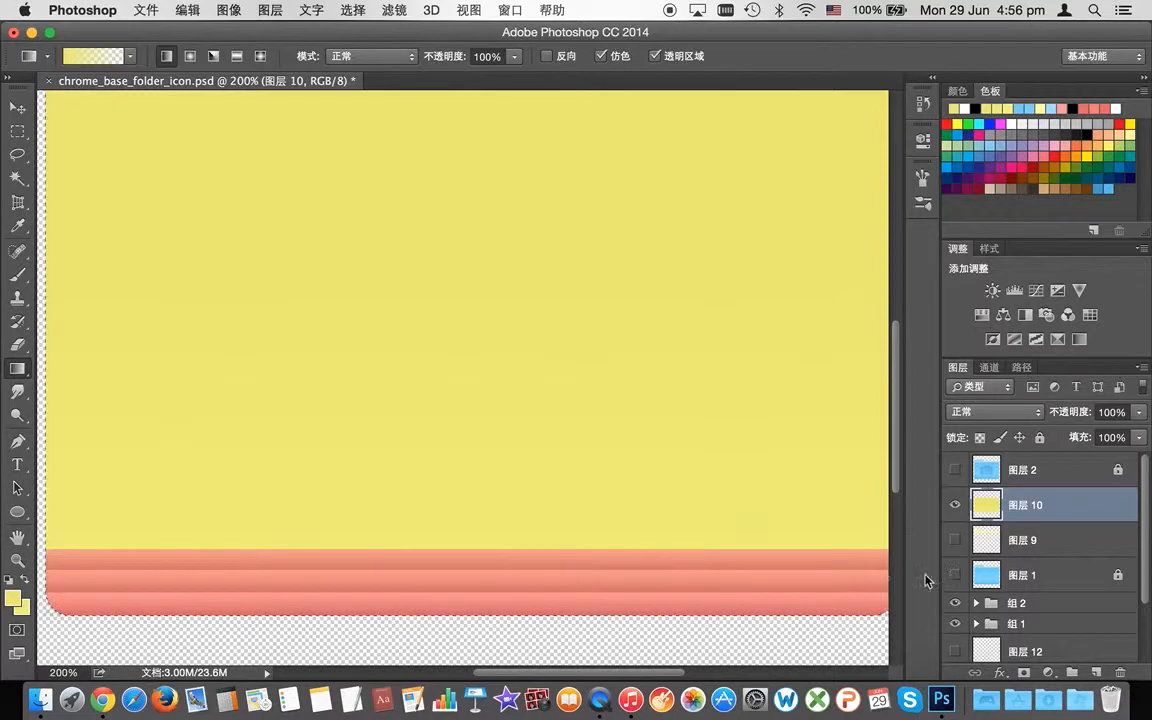
drag(642, 607, 658, 530)
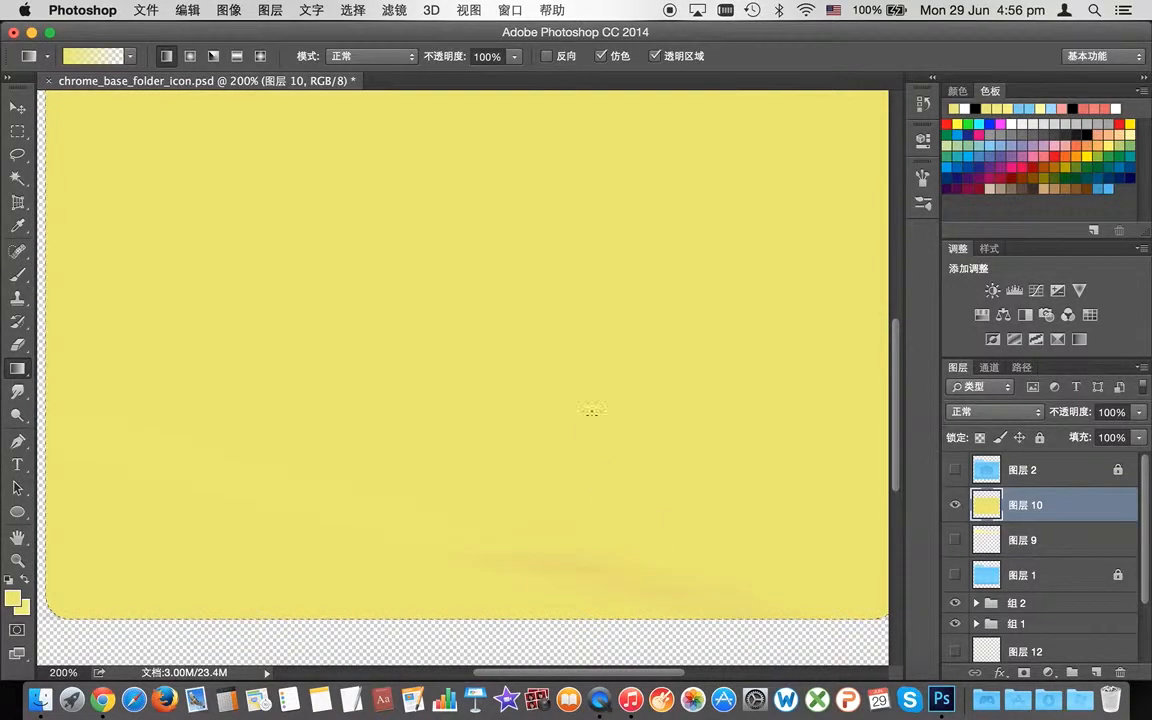
scroll(591, 411, up, 3)
scroll(465, 229, up, 2)
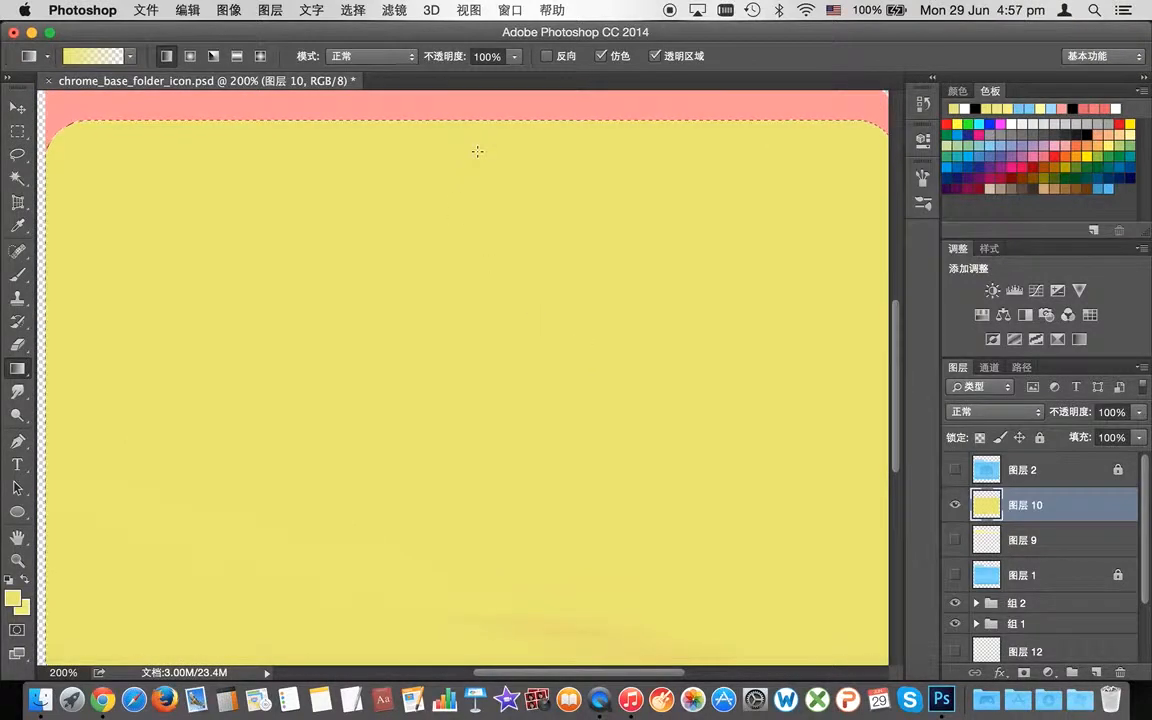
Step: Redraw the gradient downward from the front panel's top edge
drag(485, 120, 520, 637)
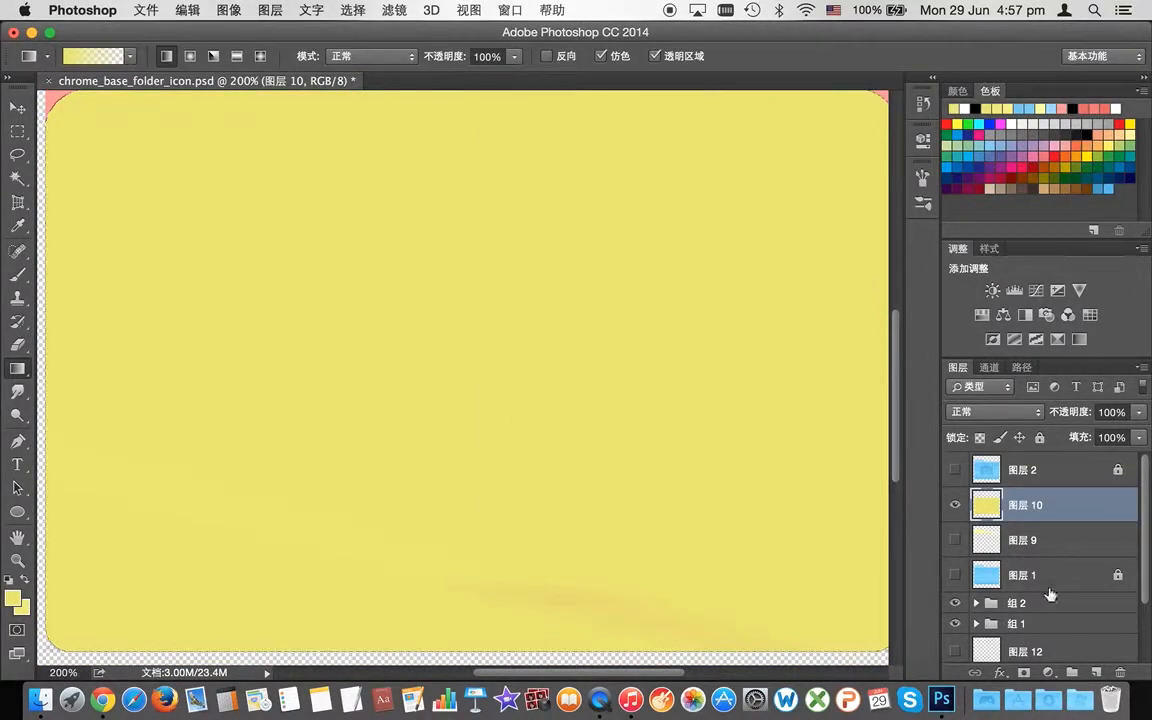
scroll(1050, 594, down, 3)
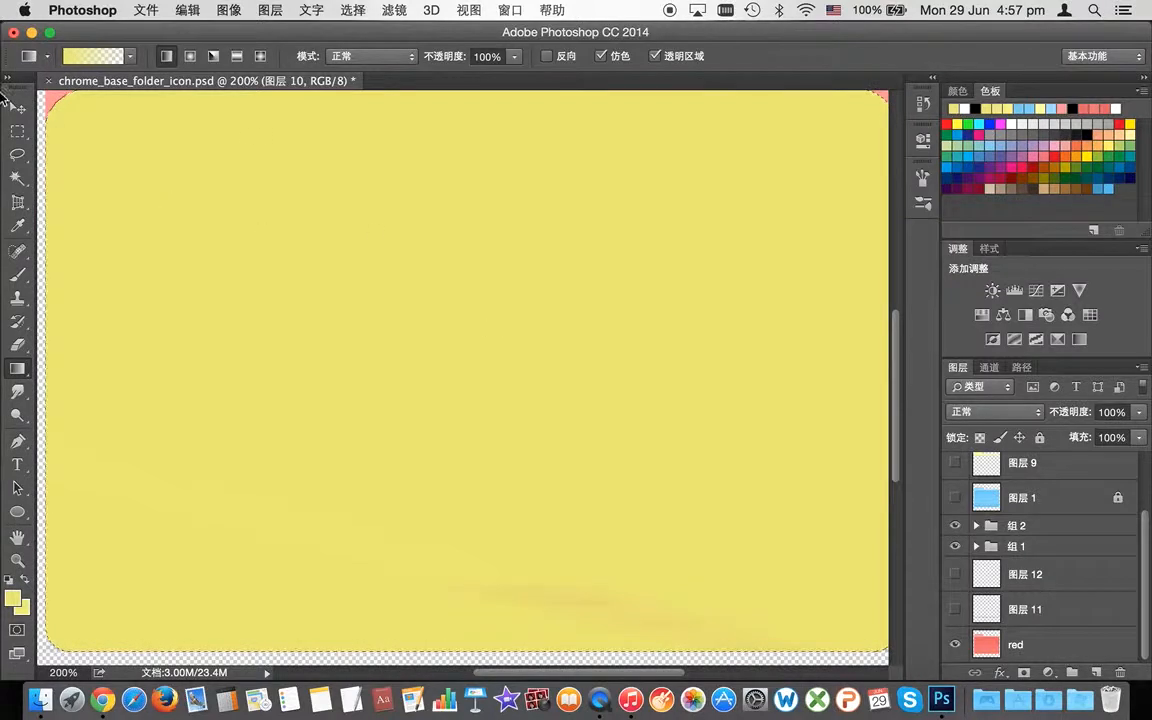
click(19, 389)
click(20, 372)
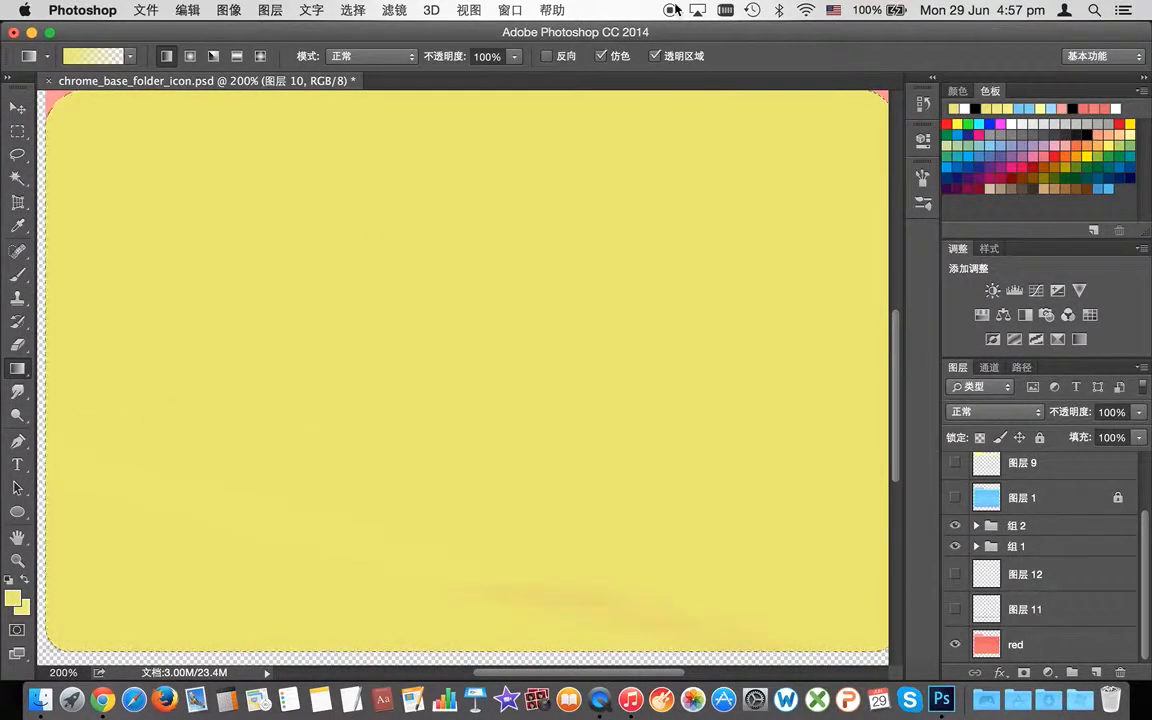
scroll(224, 311, up, 3)
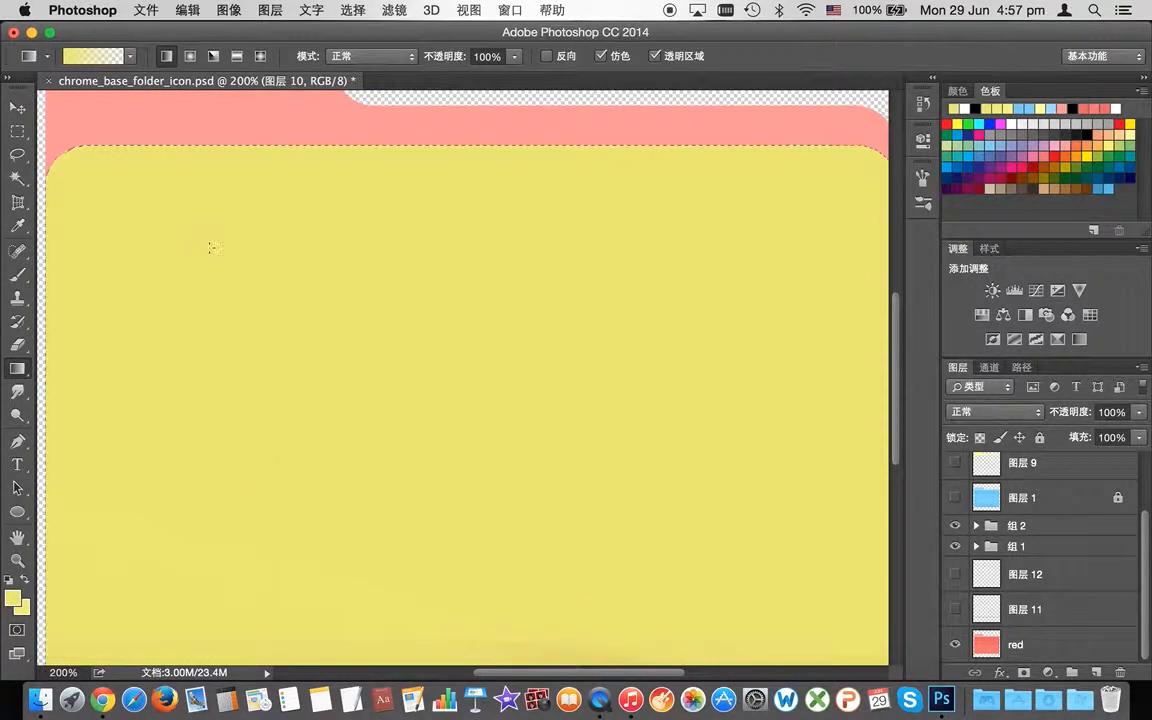
scroll(1022, 510, up, 2)
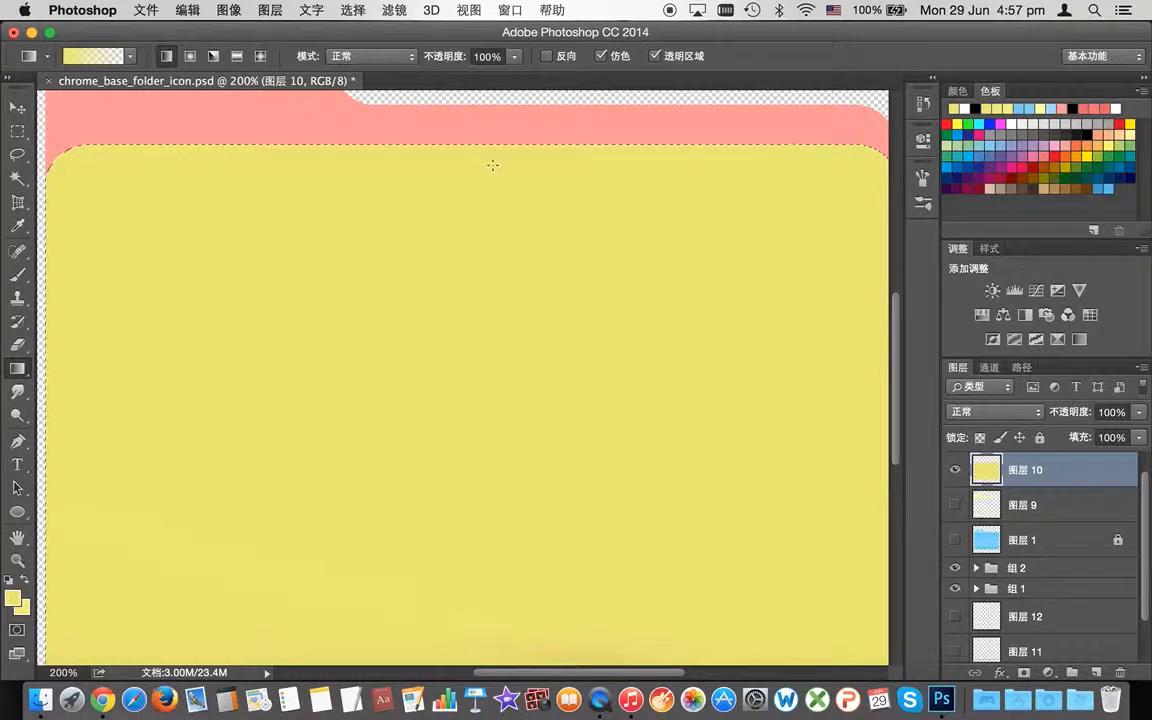
Step: Hide the yellow panel and red layers, show blue 图层 1, and add new layer 图层 13
click(16, 178)
click(955, 470)
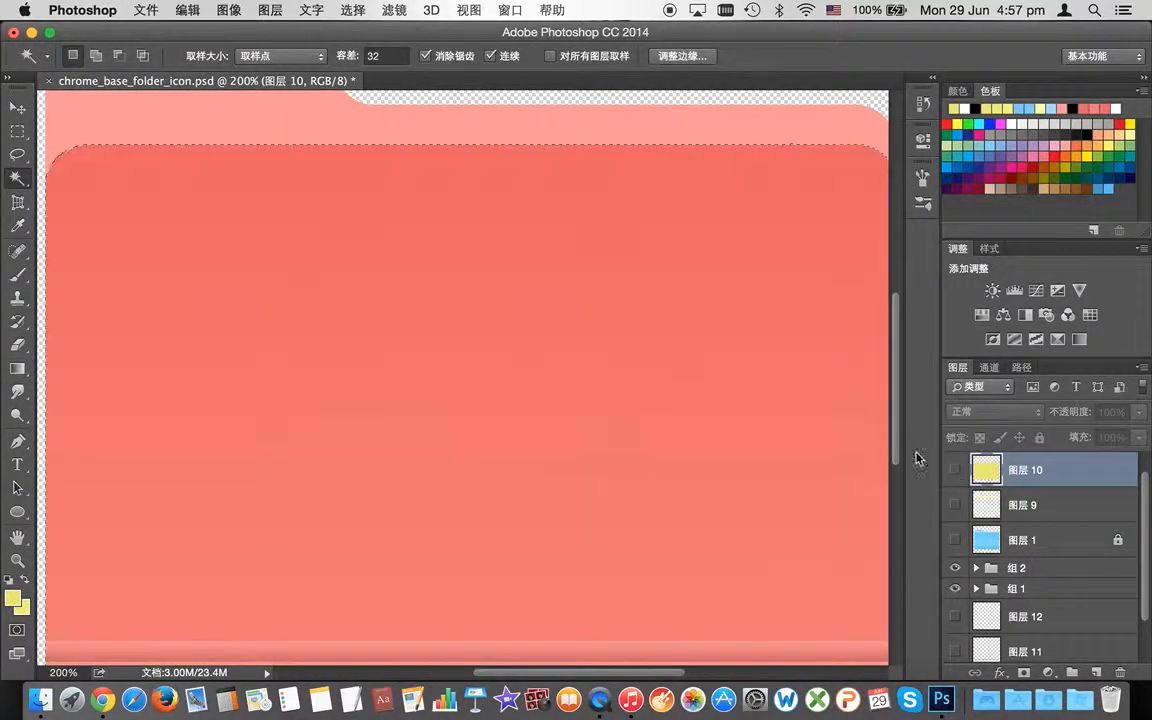
scroll(895, 430, down, 2)
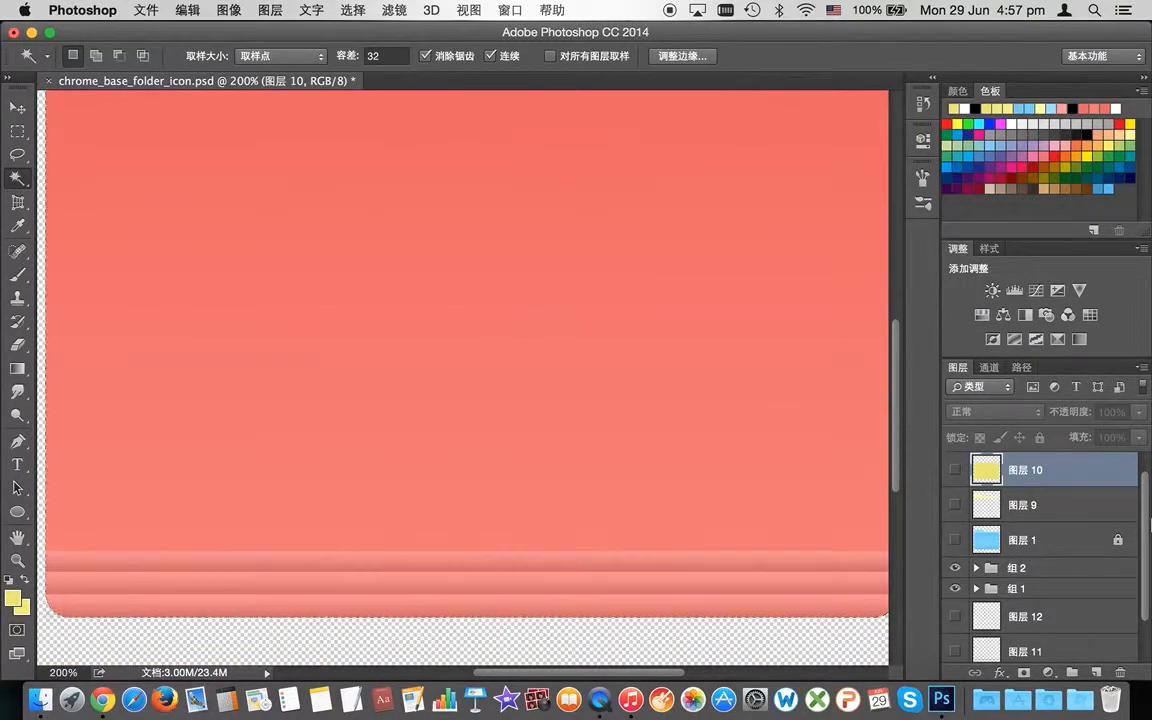
scroll(1040, 540, down, 2)
click(955, 644)
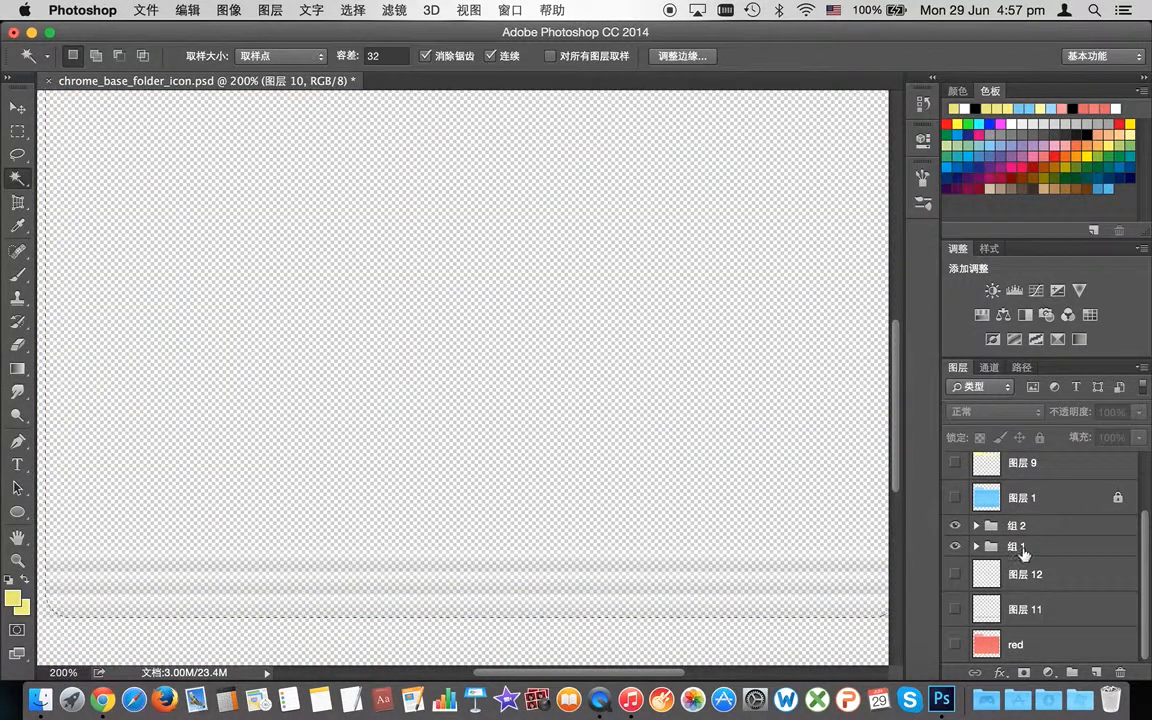
scroll(1023, 551, up, 3)
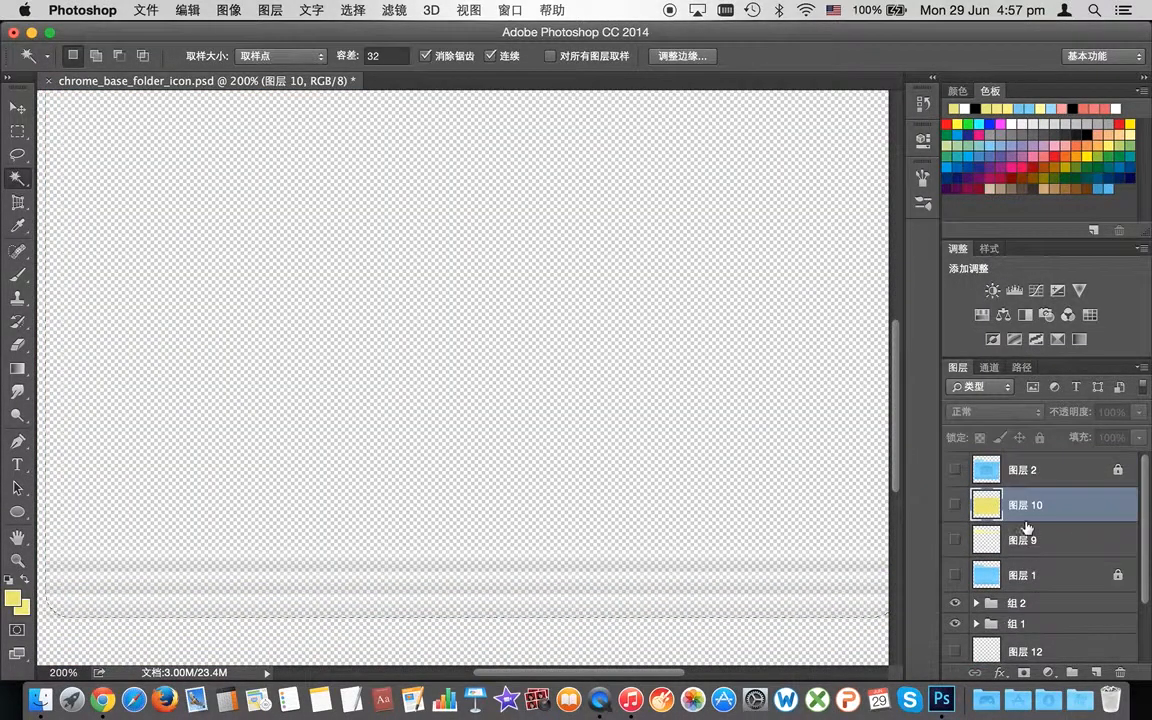
click(955, 577)
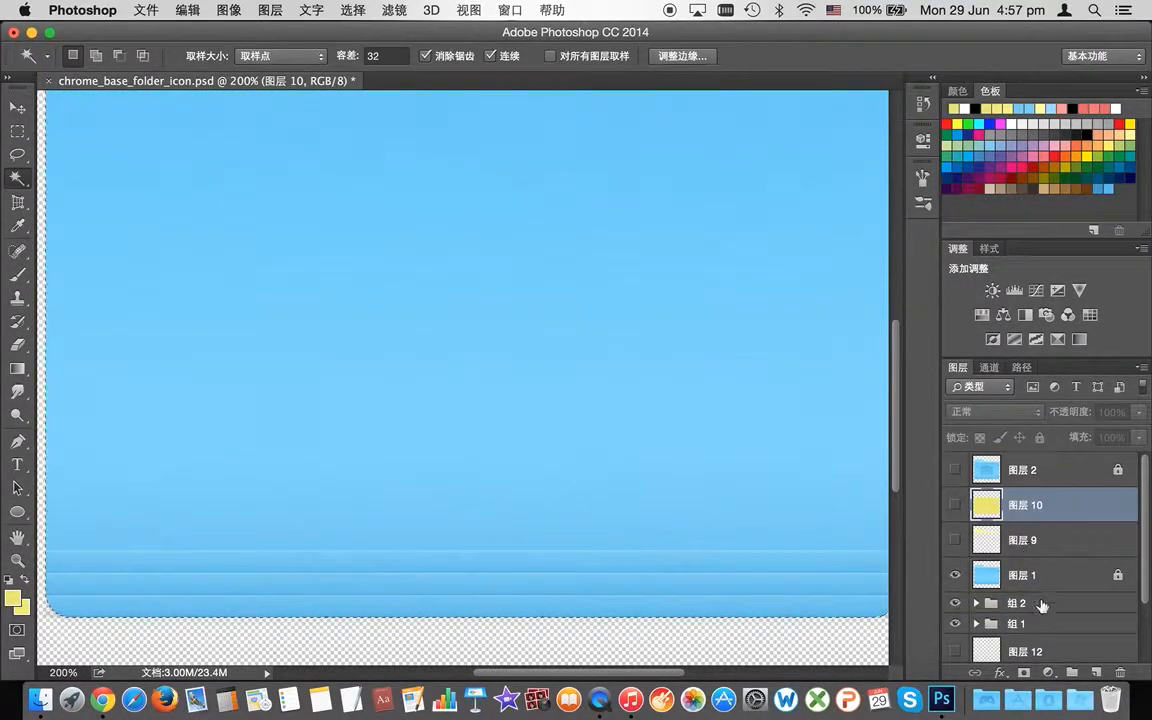
click(1097, 673)
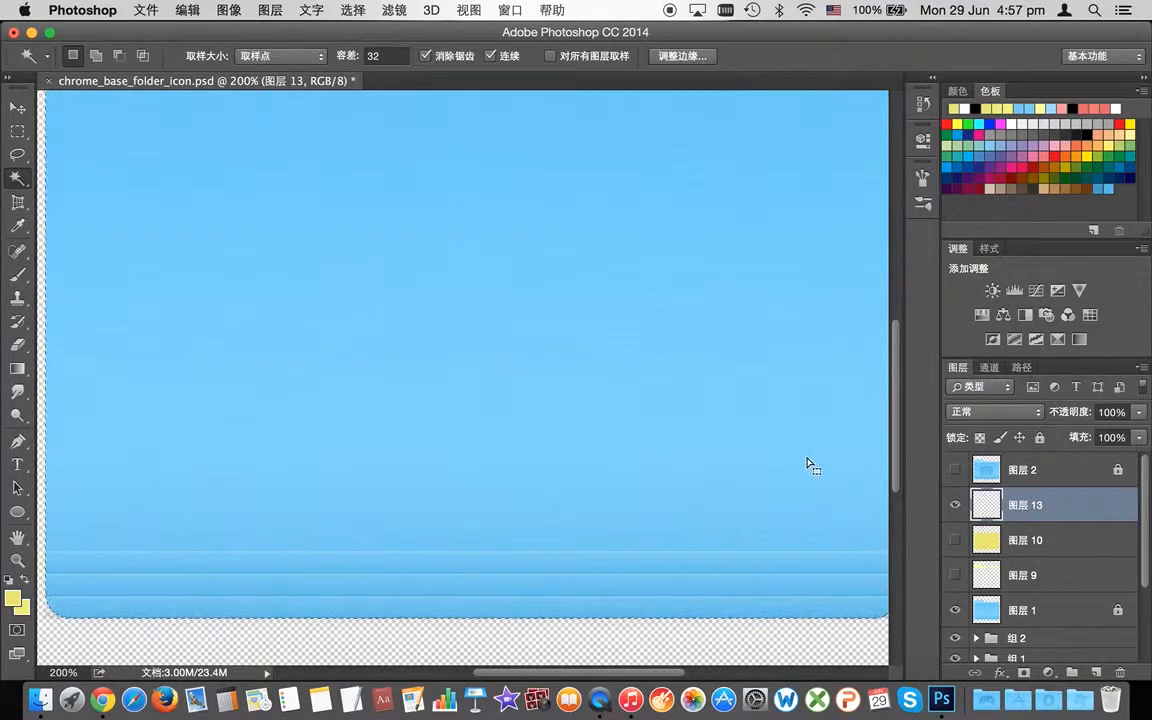
Step: Fill the front panel selection on 图层 13 using the solid yellow gradient preset
scroll(800, 465, up, 5)
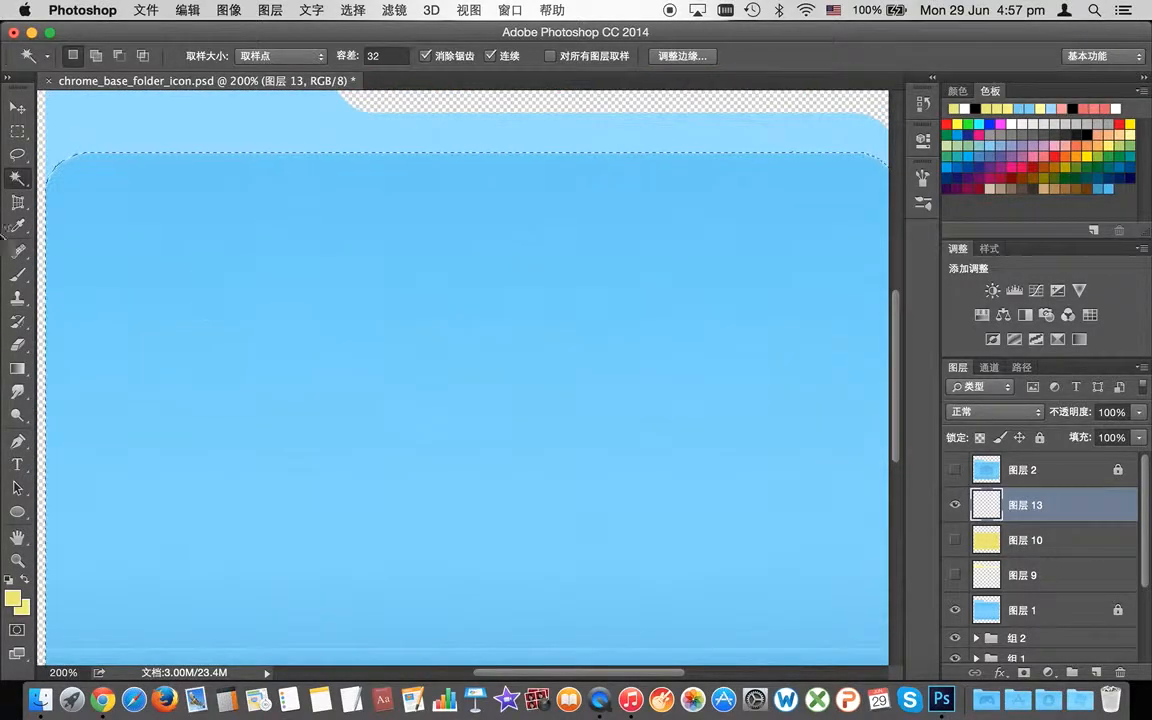
click(17, 368)
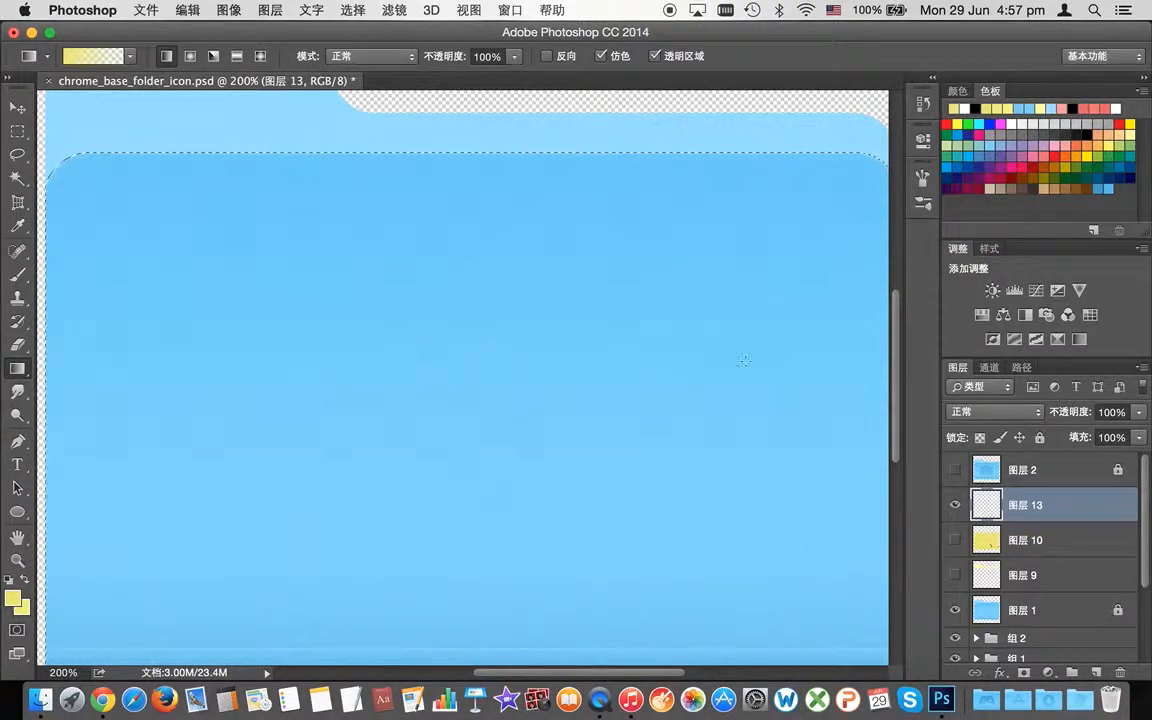
drag(478, 145, 484, 566)
click(130, 56)
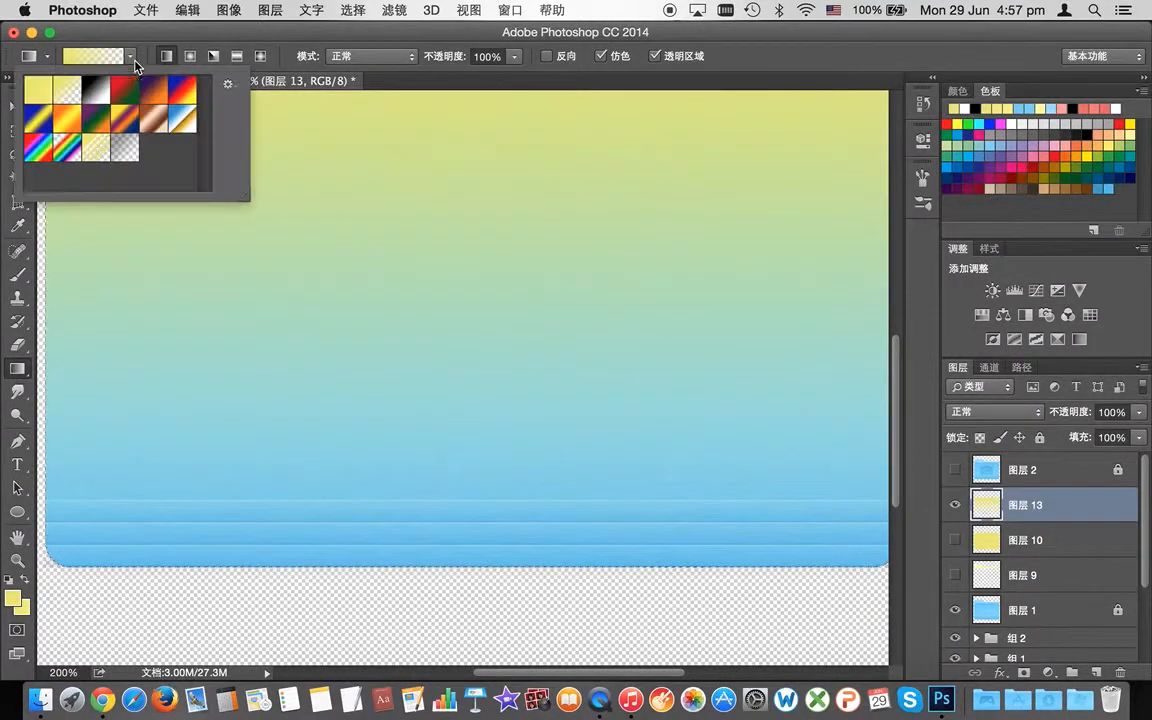
click(38, 89)
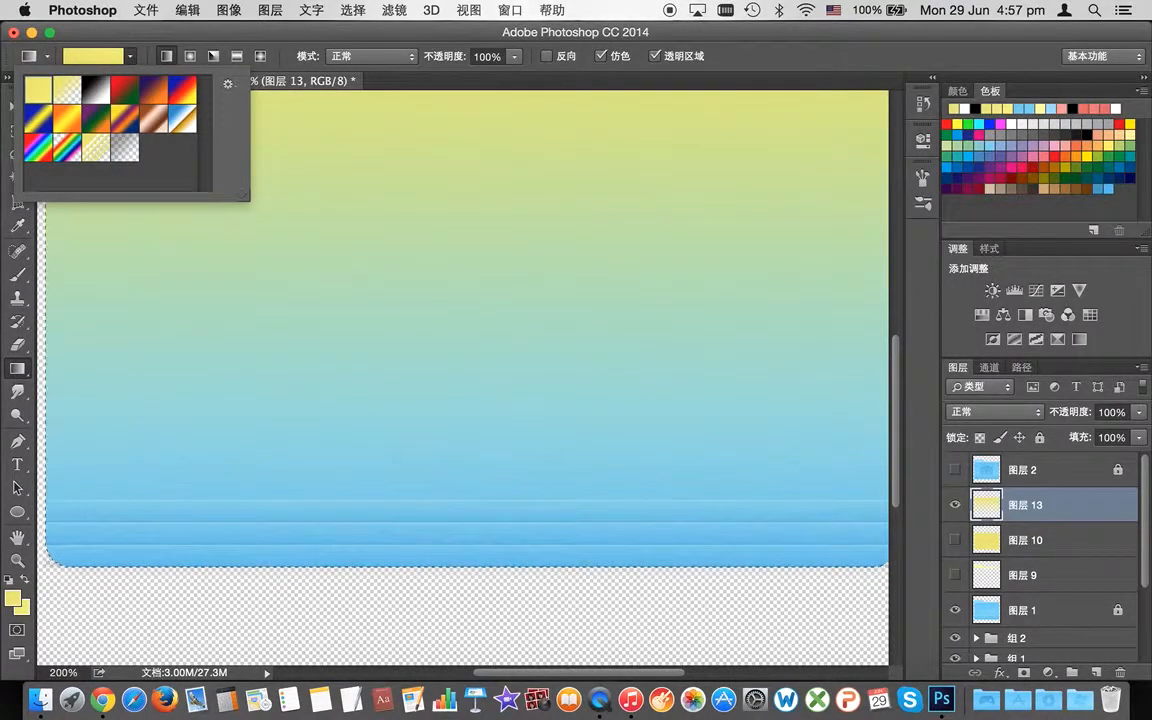
scroll(479, 222, up, 10)
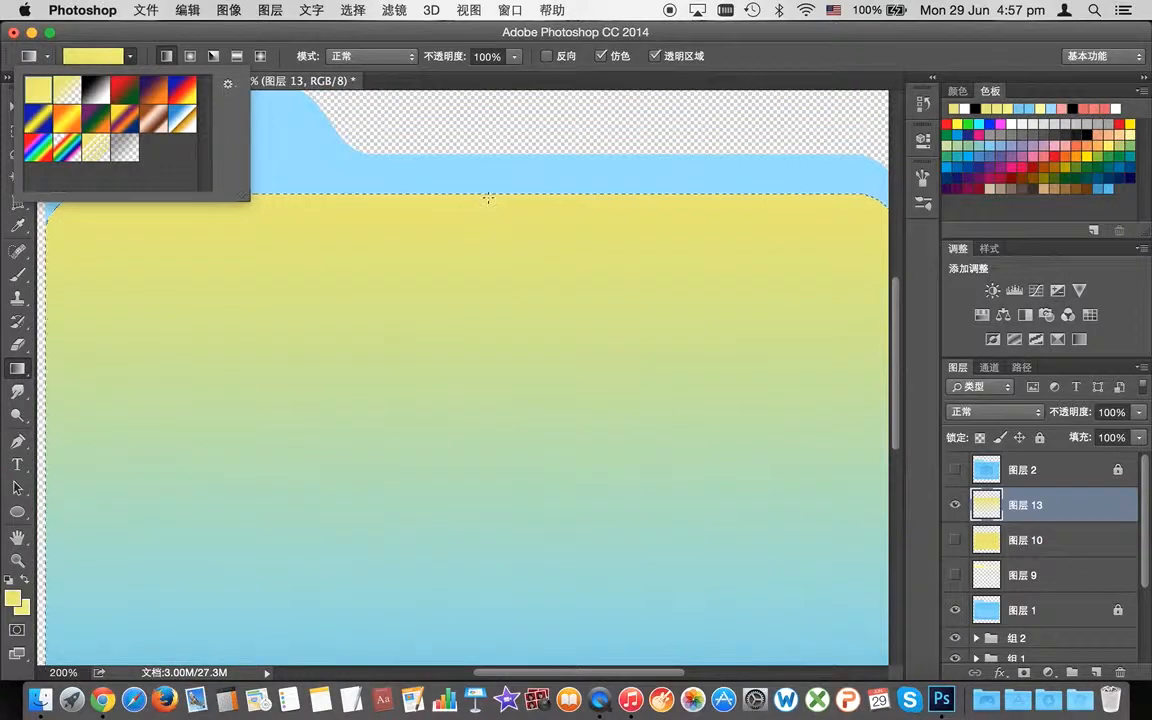
drag(499, 190, 527, 368)
Step: Move 图层 9 above 图层 10 and show it so the tab is light yellow
scroll(527, 419, up, 3)
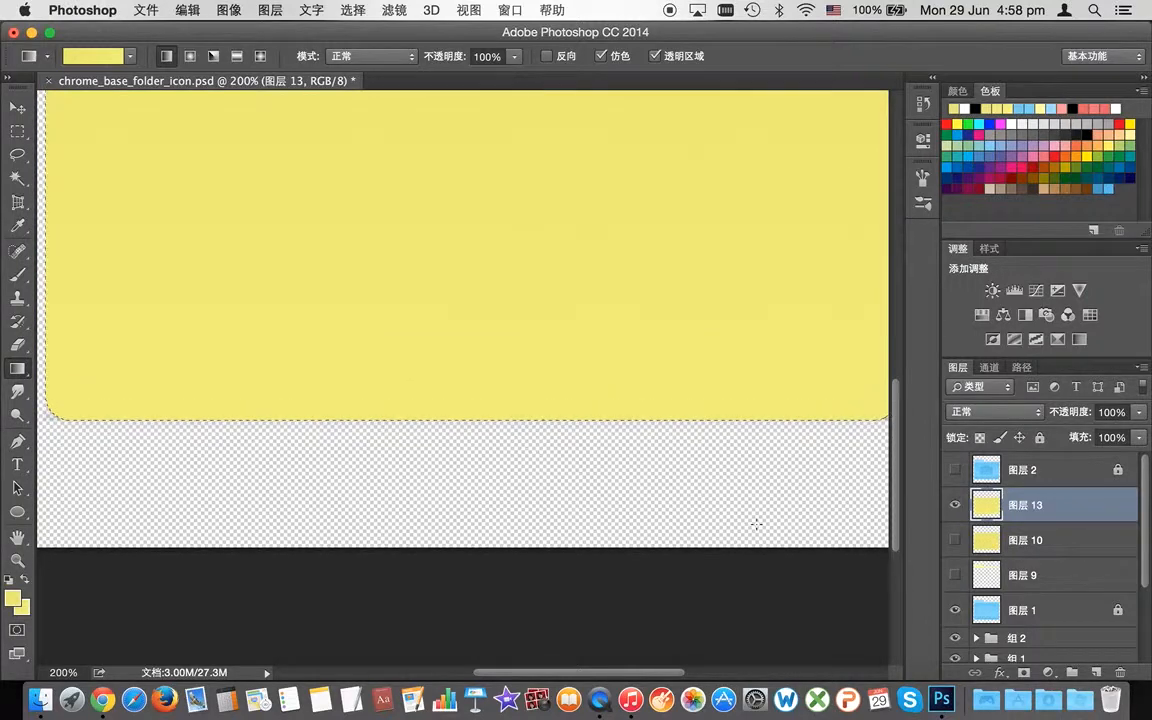
scroll(757, 524, up, 10)
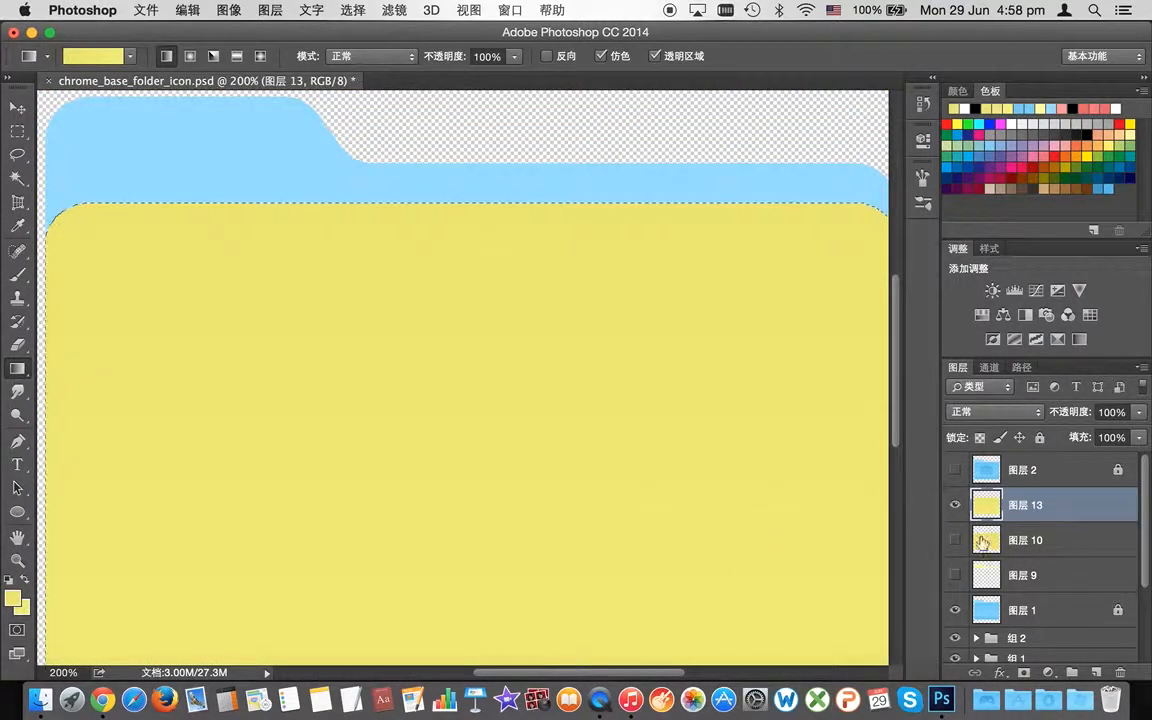
drag(985, 575, 985, 527)
click(955, 540)
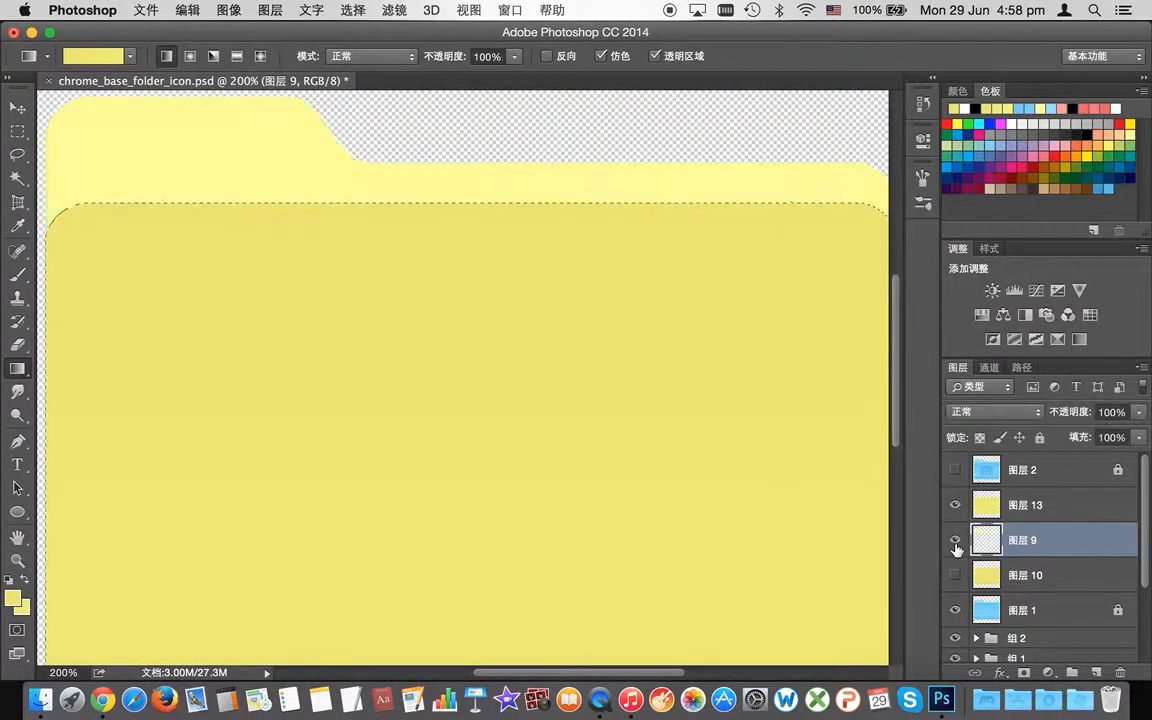
Step: Move stripe group 组 2 above 图层 13 with 组 1 just below it
scroll(834, 461, down, 5)
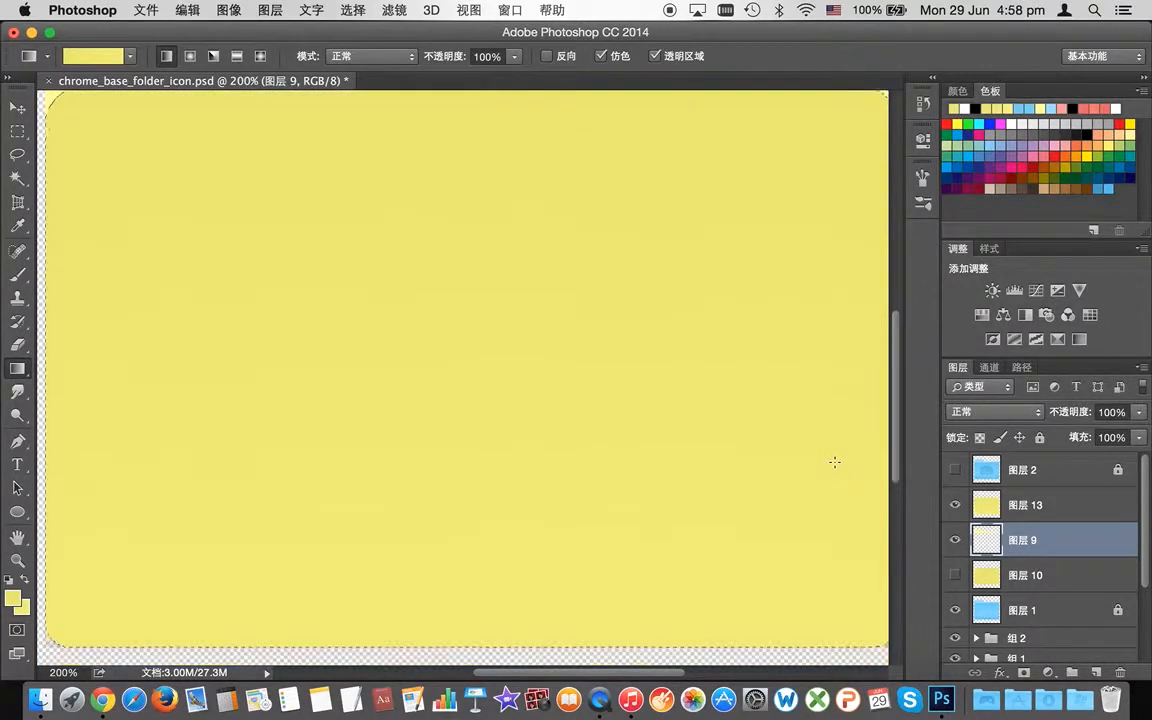
drag(1011, 645, 1005, 488)
drag(1015, 637, 936, 512)
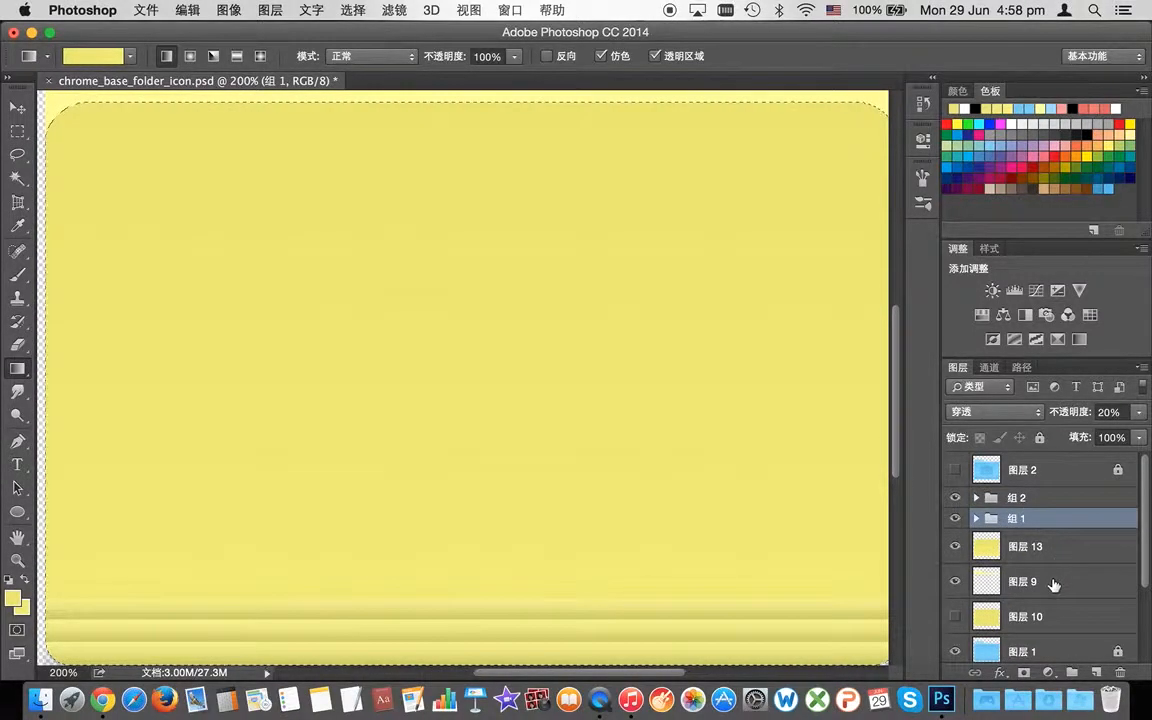
Step: Set group 组 2's opacity to 13%, then lower it to 10%
click(1008, 500)
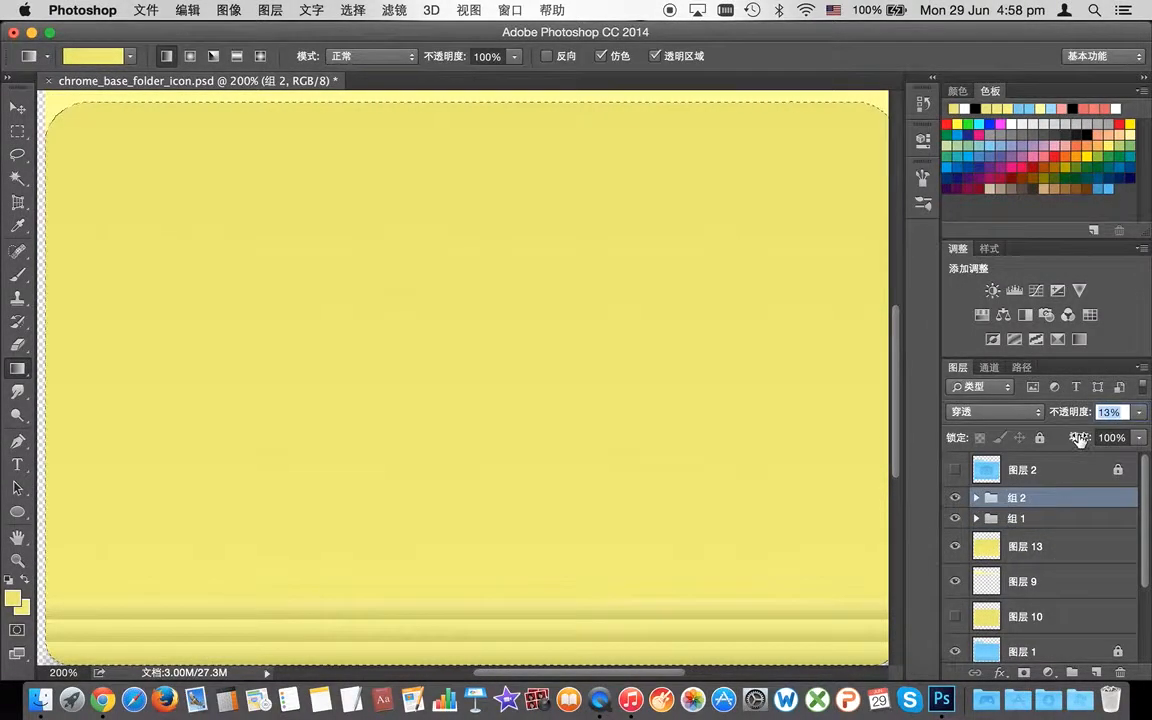
text(13)
key(Return)
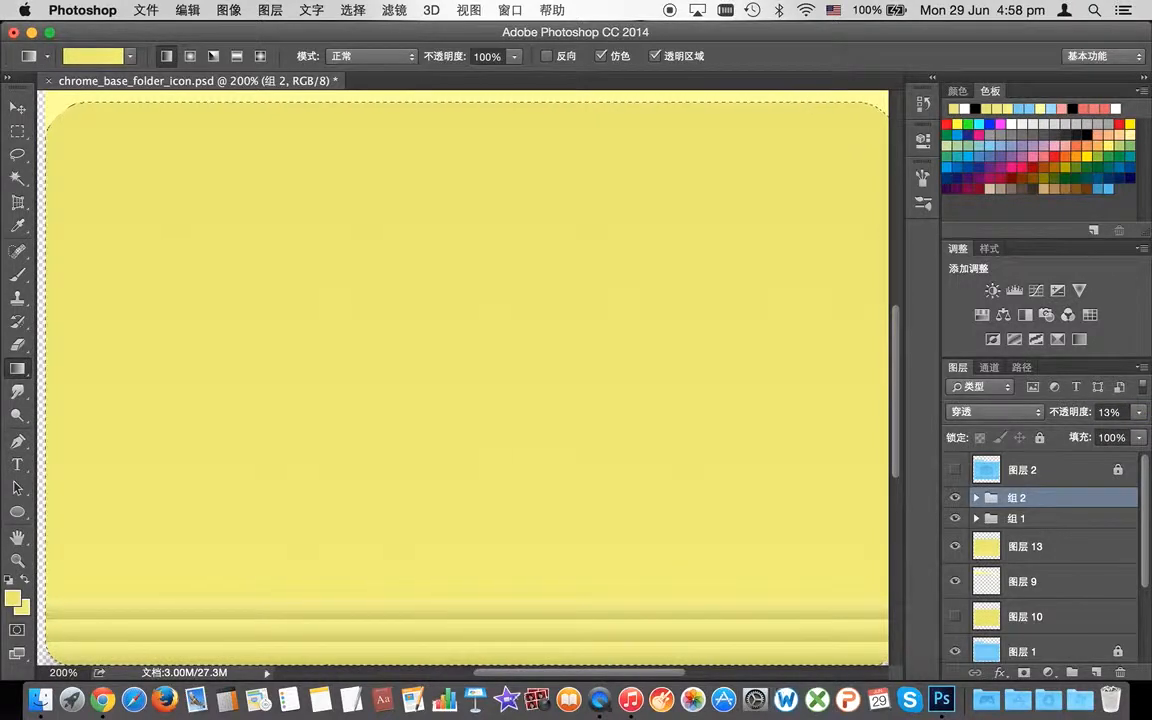
click(1106, 412)
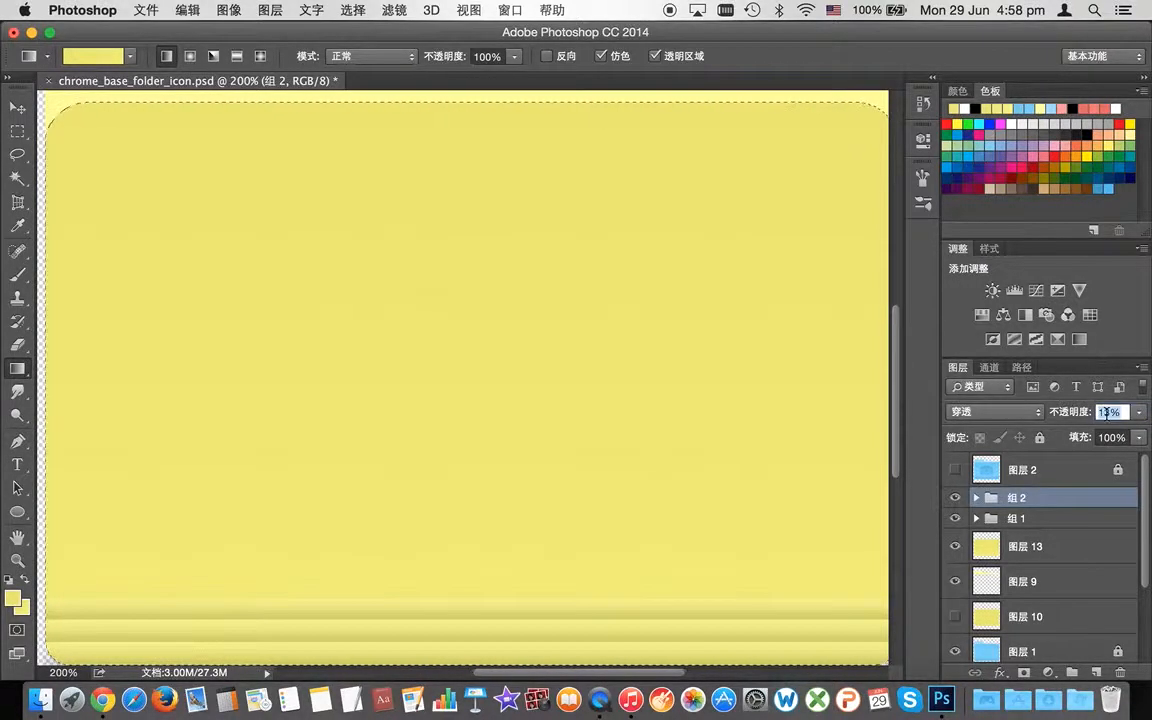
text(10)
key(Return)
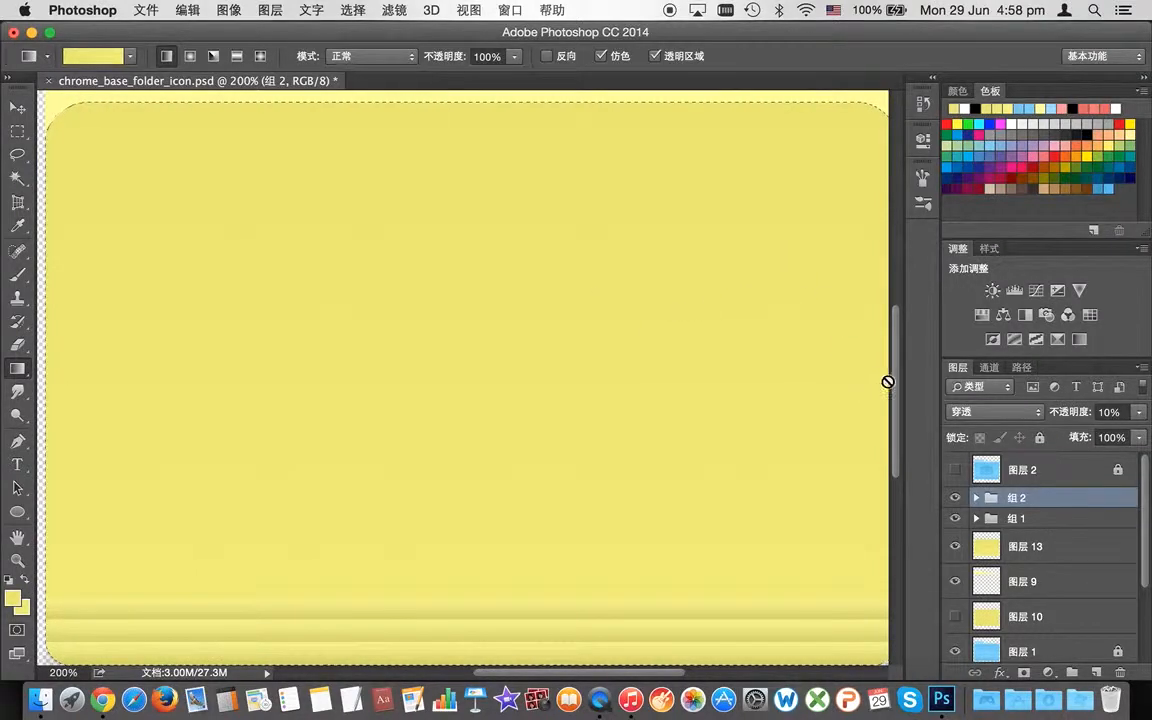
scroll(887, 381, up, 3)
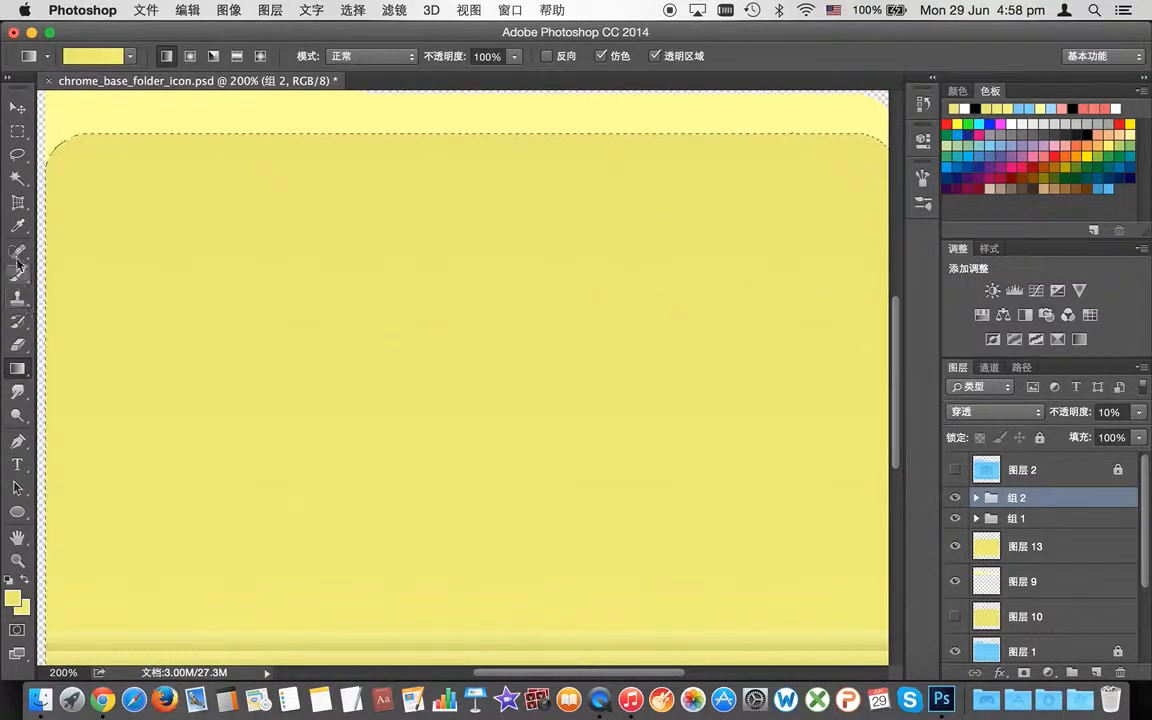
click(22, 199)
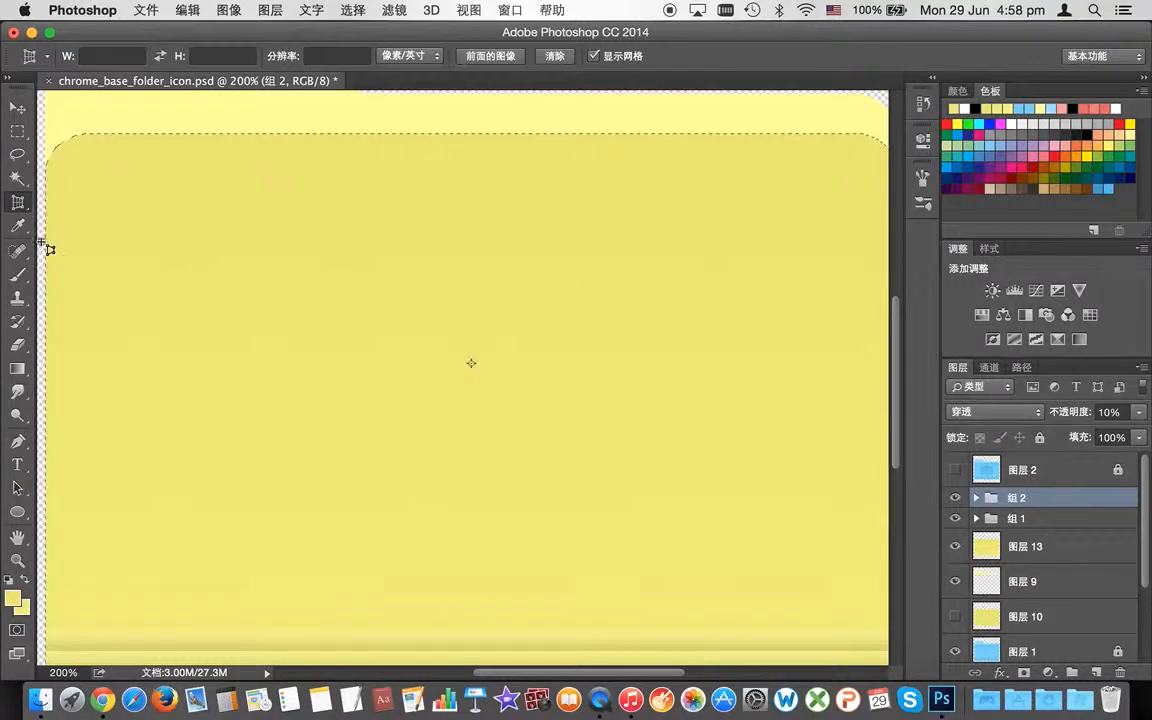
Step: Start a perspective crop around the folder, then discard it with 不裁剪
drag(42, 241, 60, 245)
click(40, 213)
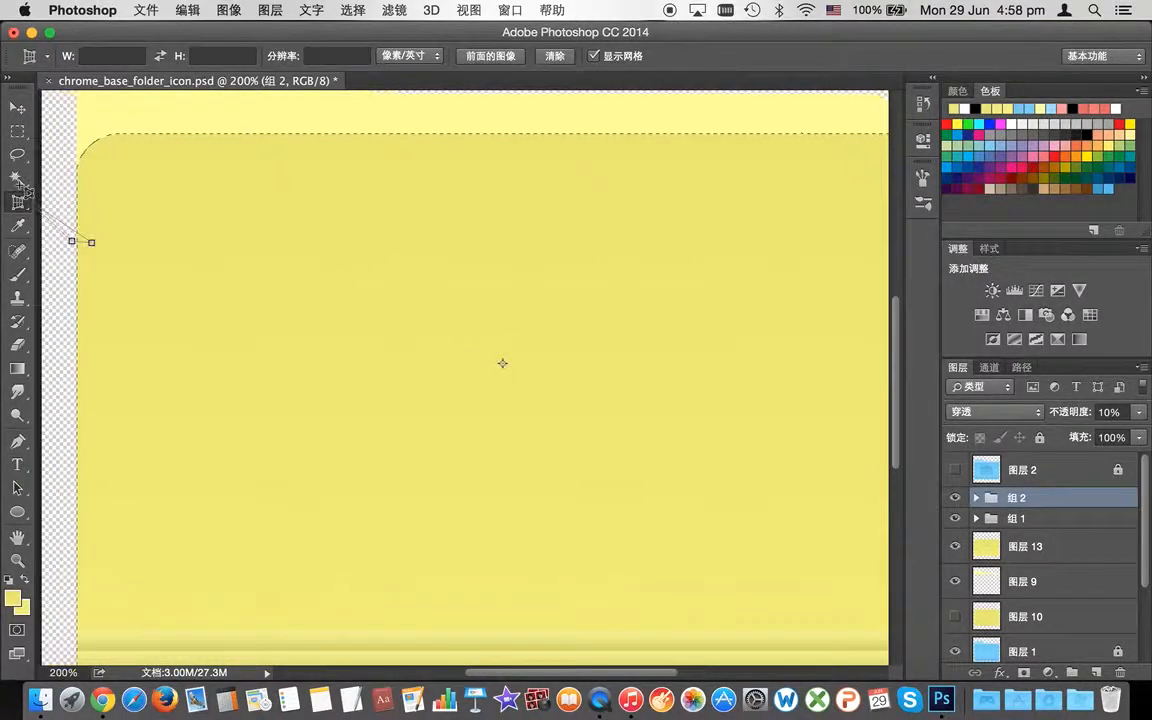
click(24, 184)
click(78, 193)
click(27, 204)
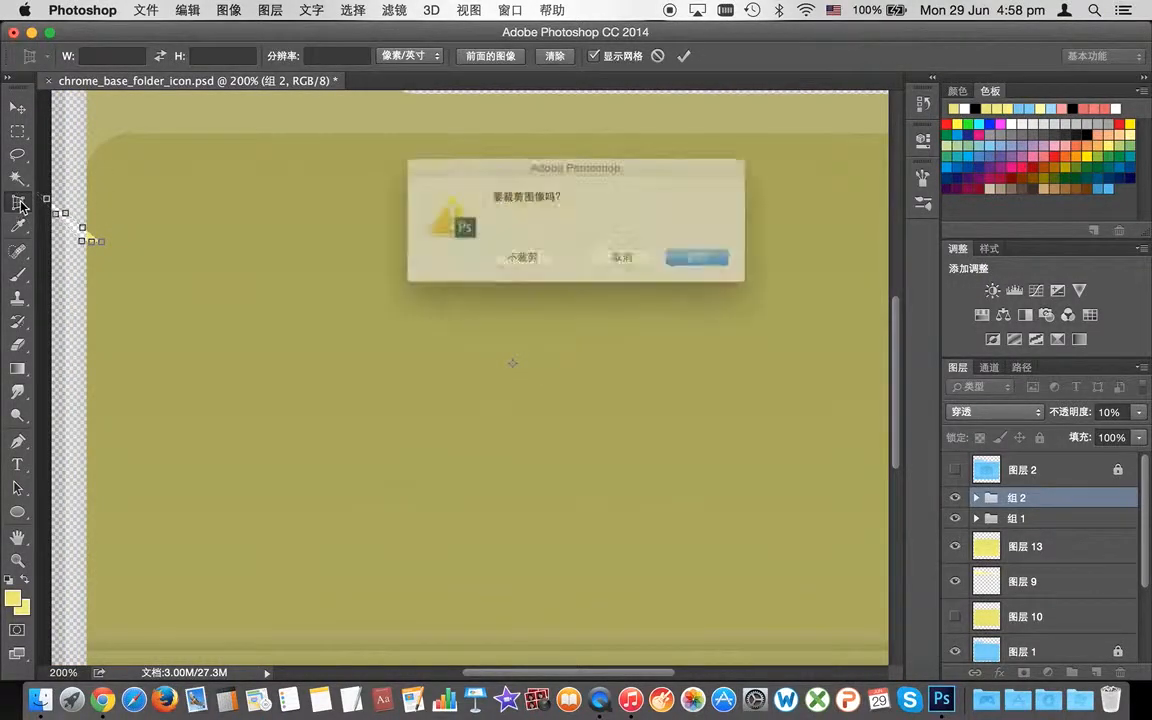
click(489, 257)
Step: Delete layer 图层 10, hide 图层 1, and view the folder icon at 100%
click(18, 178)
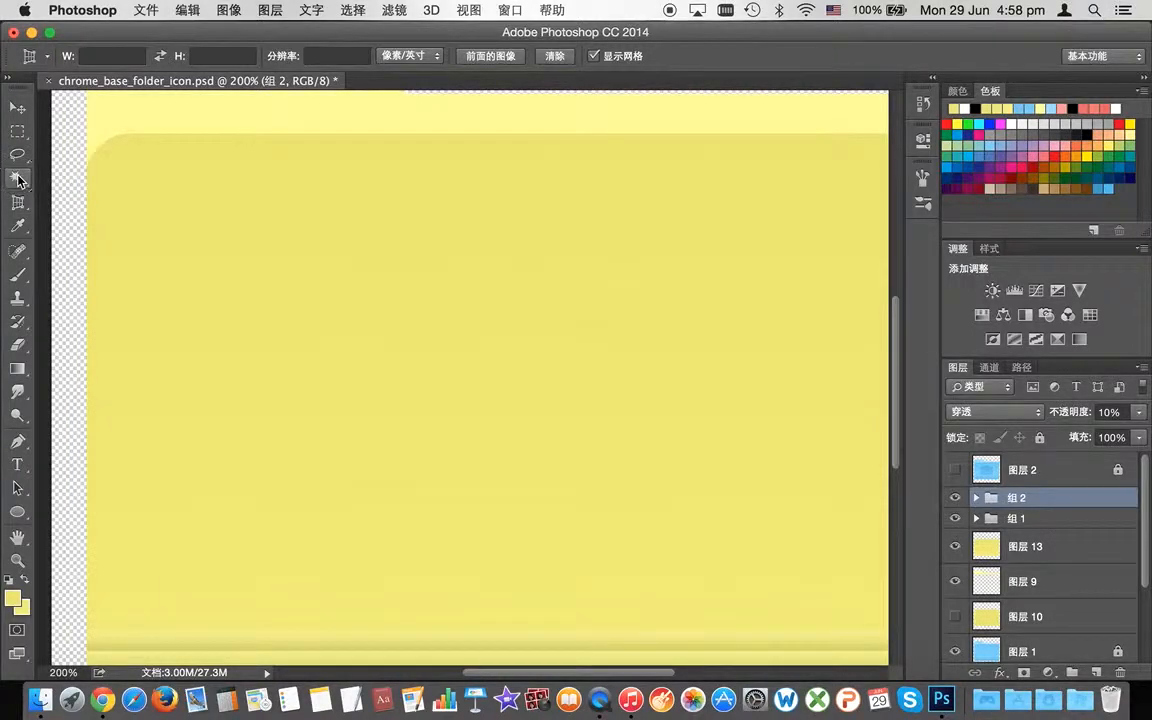
scroll(984, 512, down, 1)
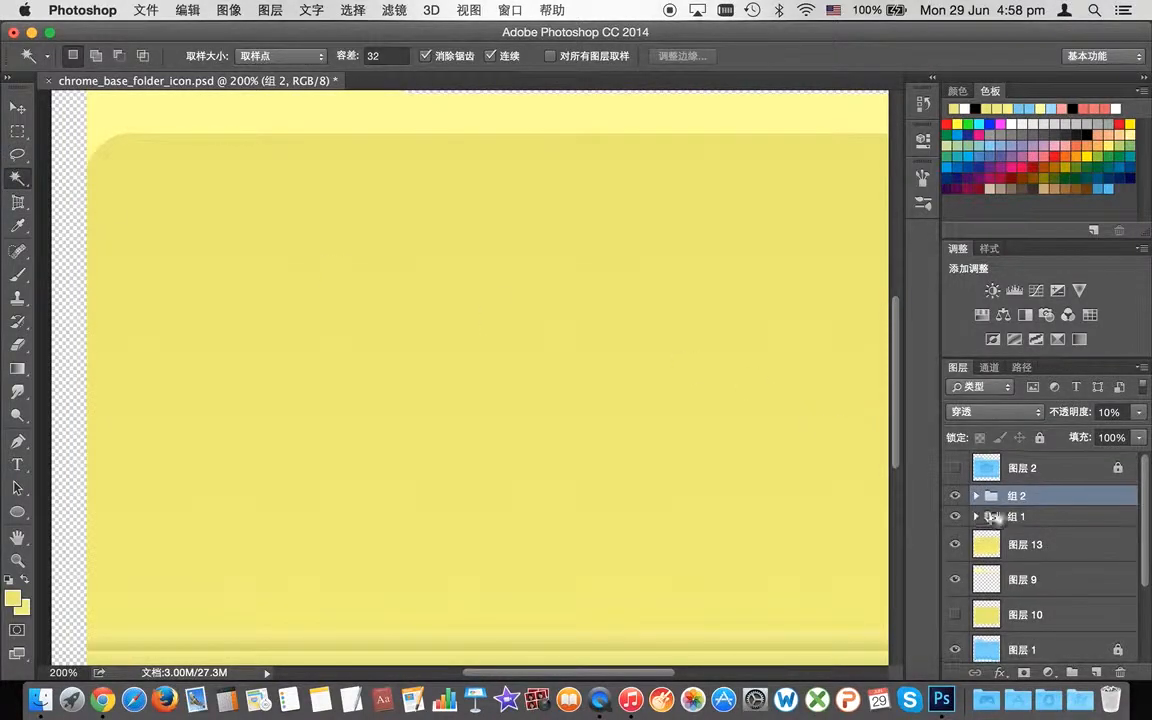
scroll(1062, 540, down, 1)
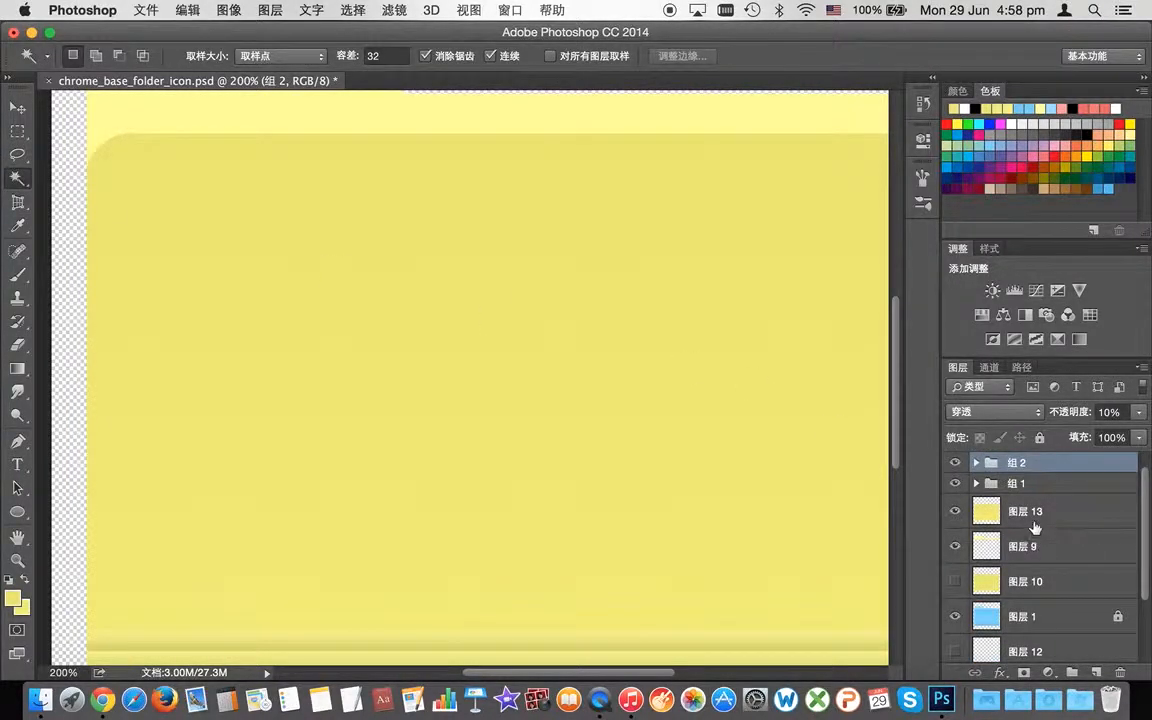
right_click(986, 580)
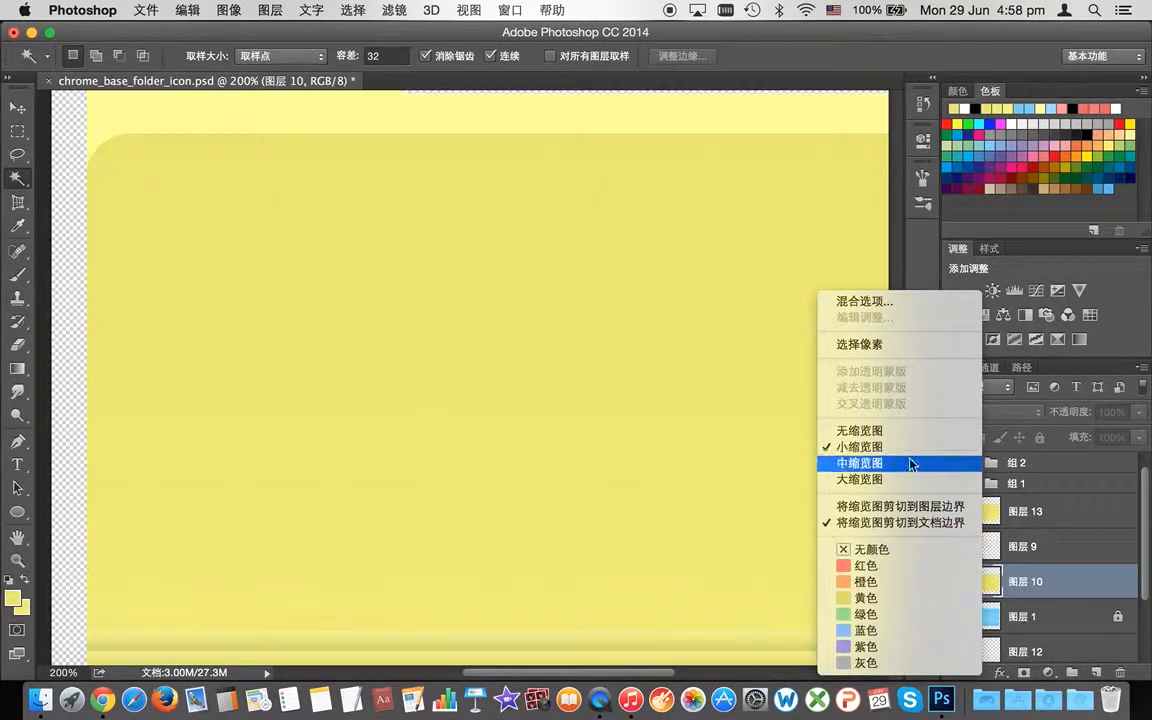
click(1010, 584)
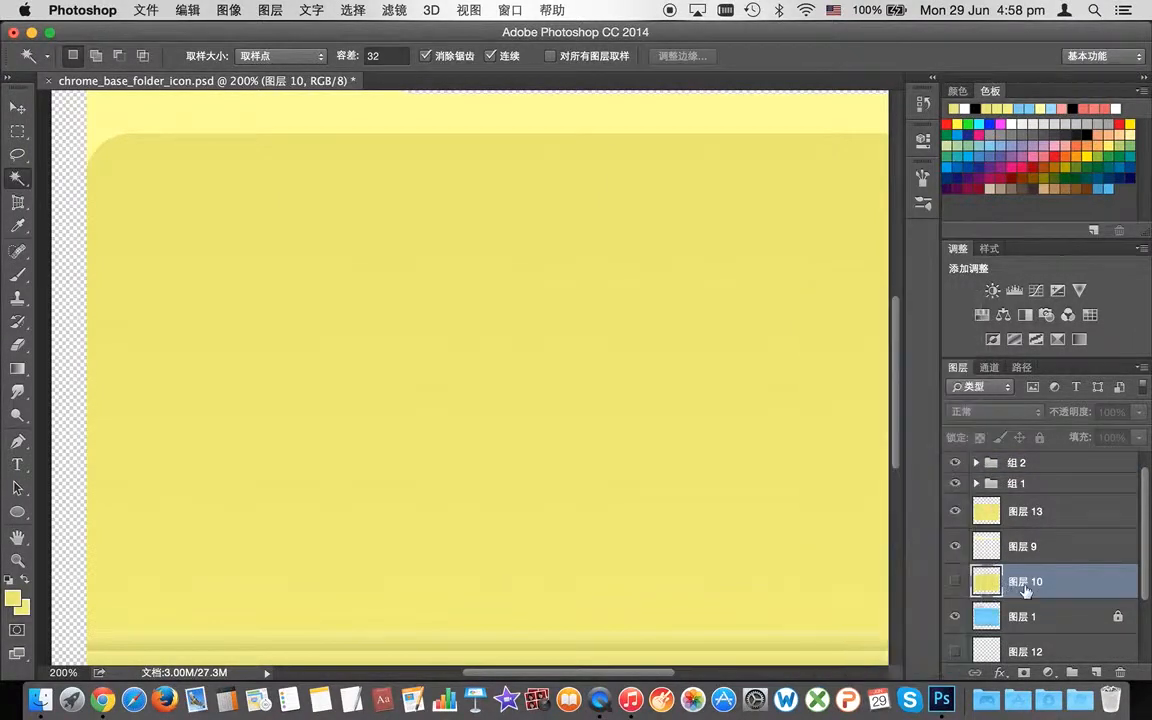
drag(1075, 588, 1128, 680)
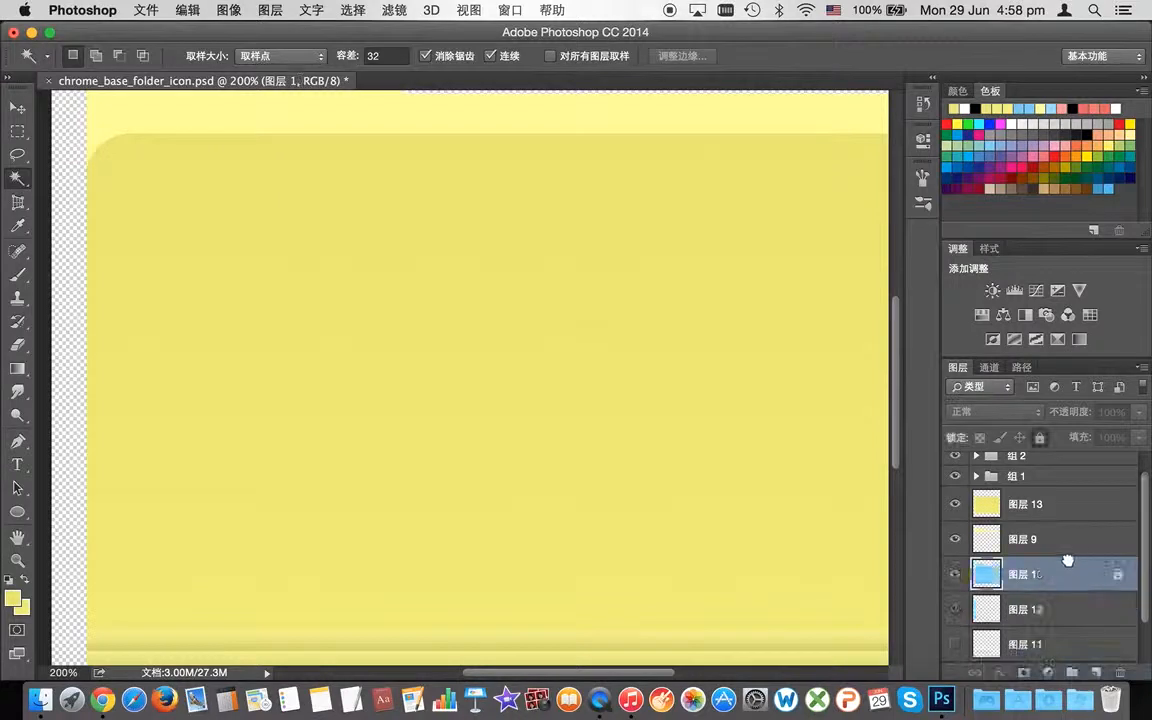
click(957, 548)
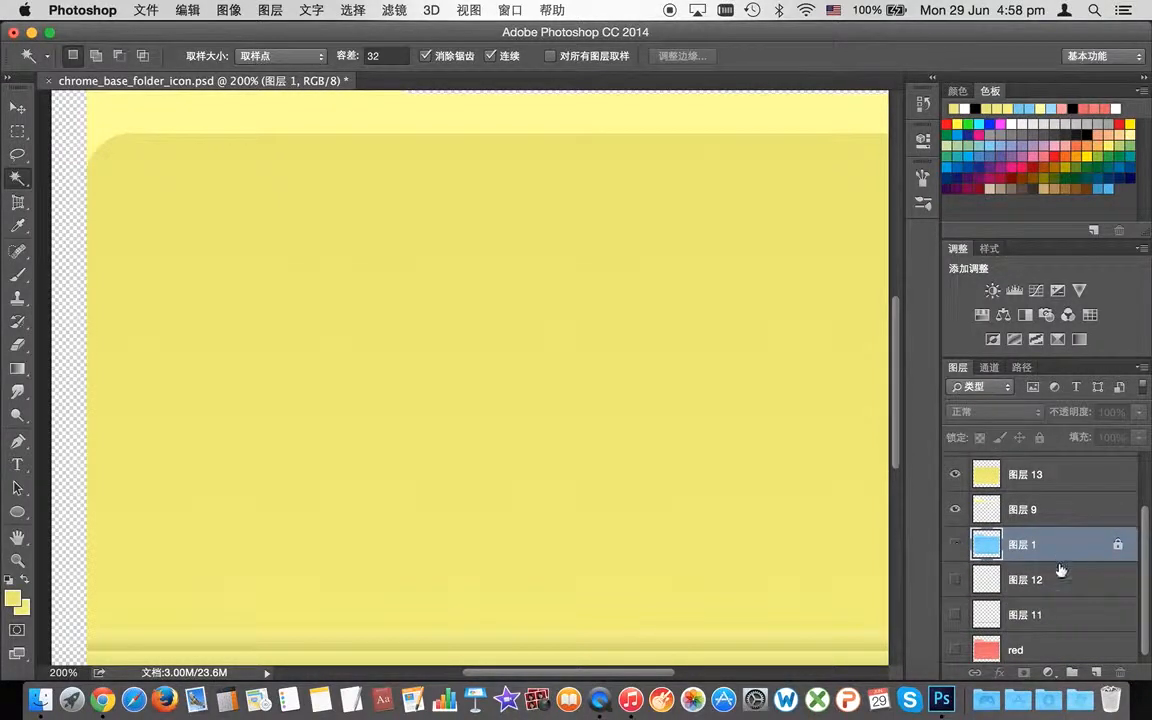
double_click(18, 561)
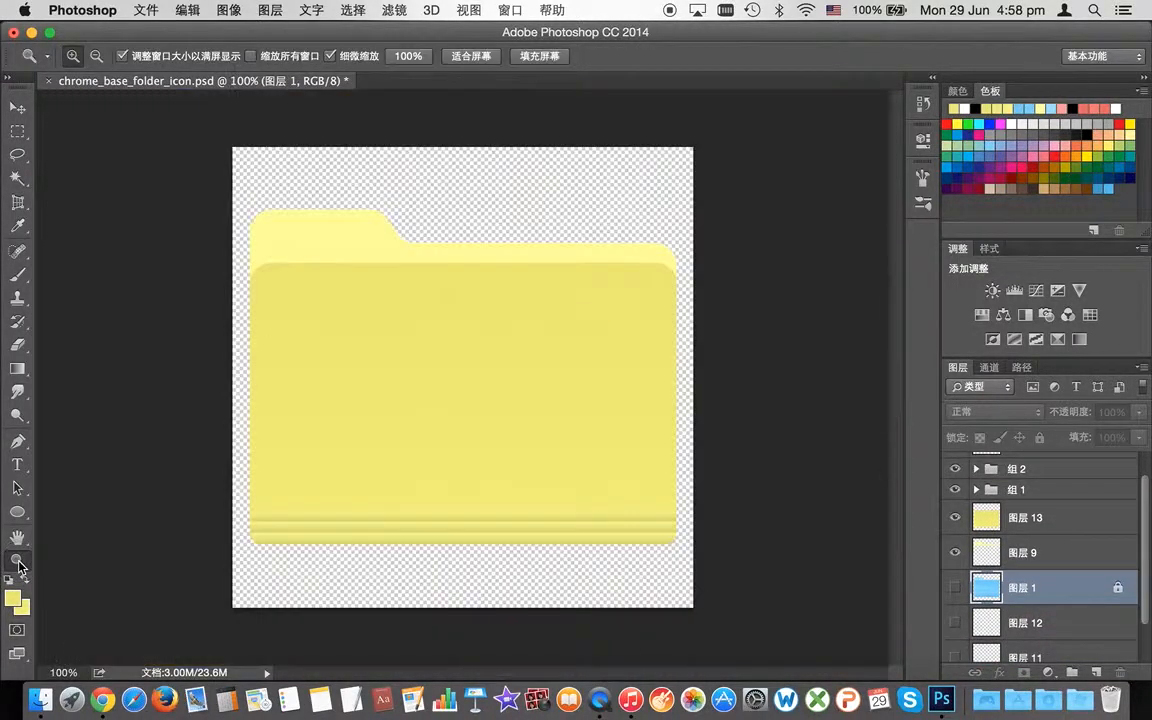
Step: Zoom to 200% and hide 图层 13 and 图层 9 to check what lies beneath
click(473, 464)
mouse_move(897, 395)
mouse_down()
mouse_move(895, 327)
mouse_move(892, 406)
mouse_move(900, 378)
mouse_up()
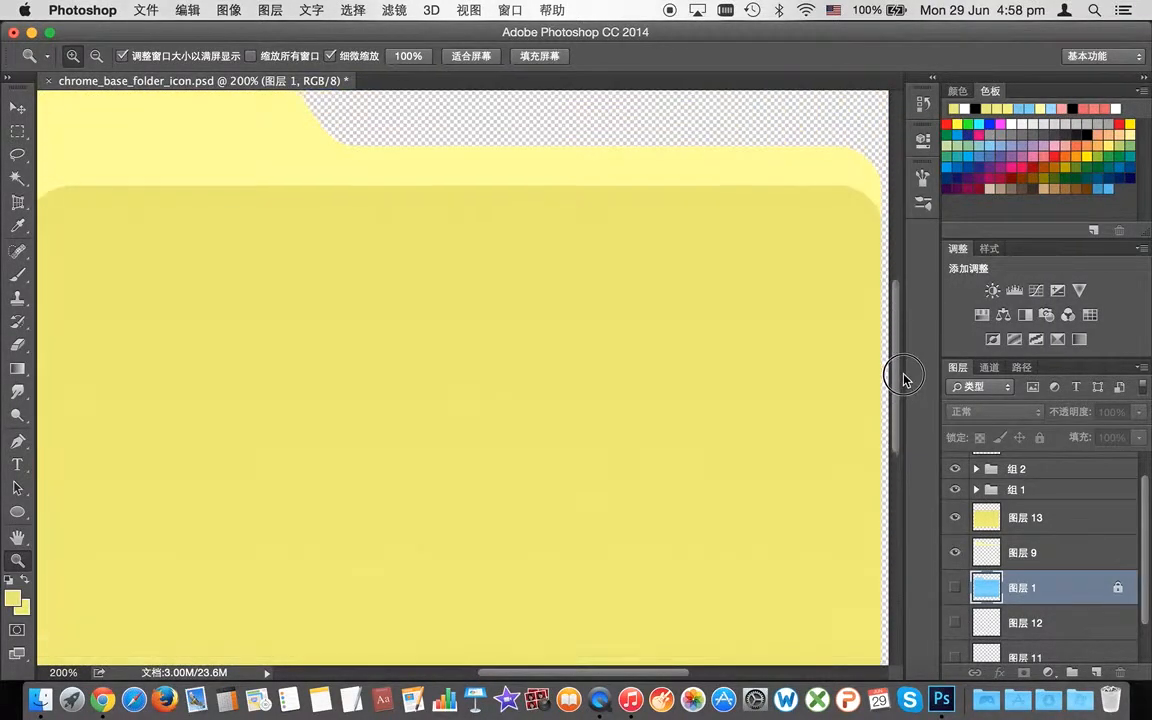
scroll(1050, 588, down, 2)
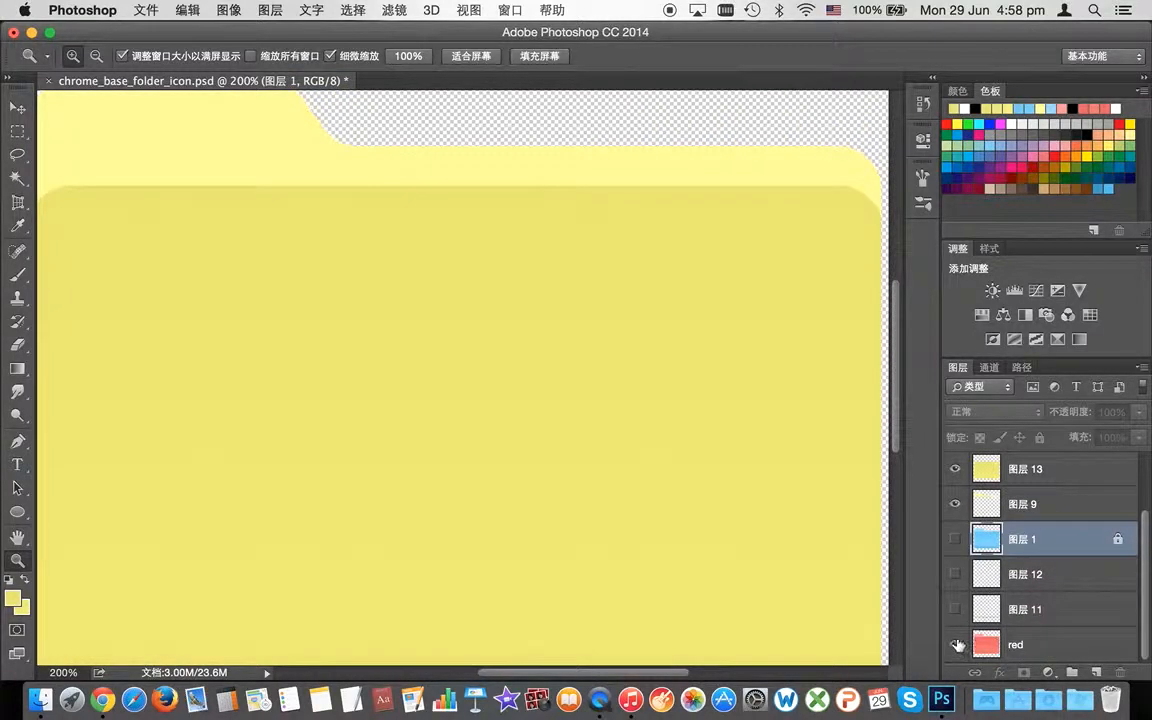
click(956, 471)
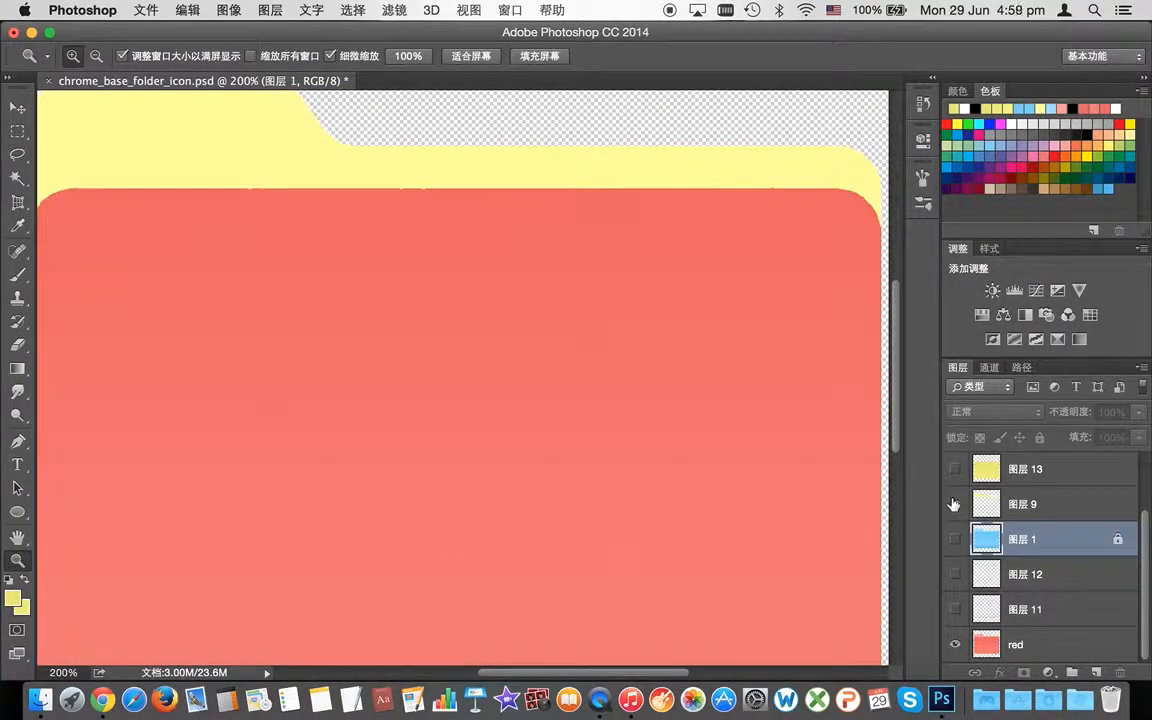
click(955, 506)
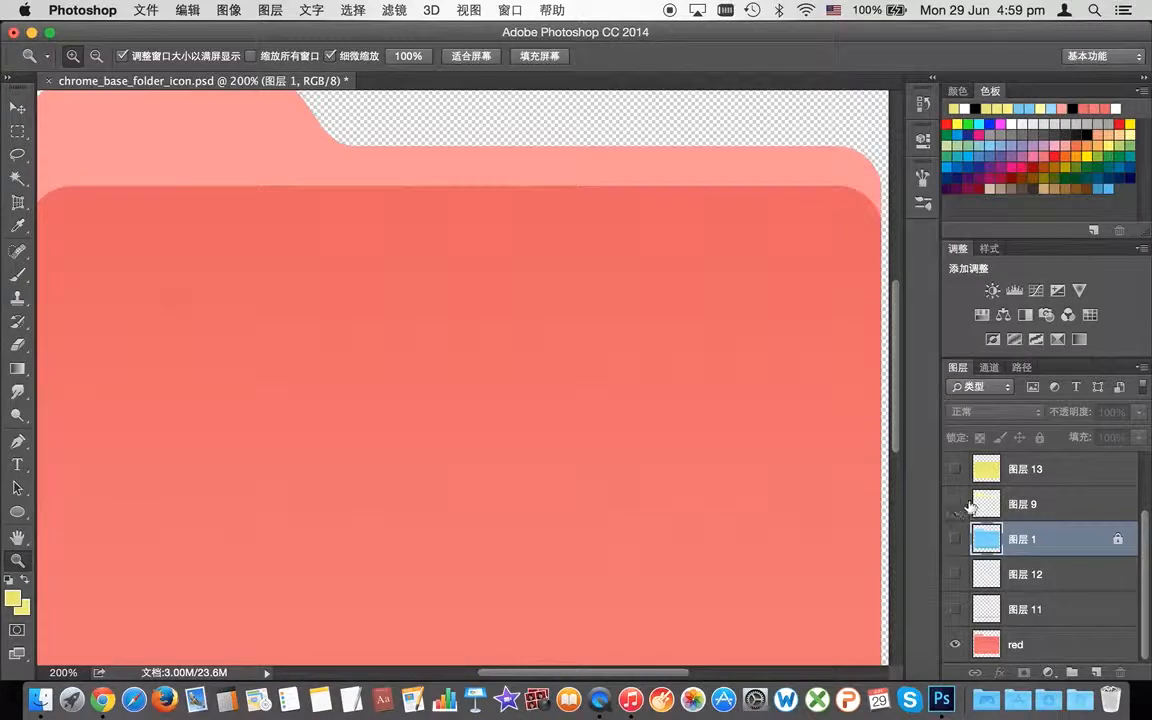
Step: Select 图层 13 and 图层 9, then cancel an accidental Flatten Image
click(1022, 469)
shift+click(1020, 508)
right_click(1020, 508)
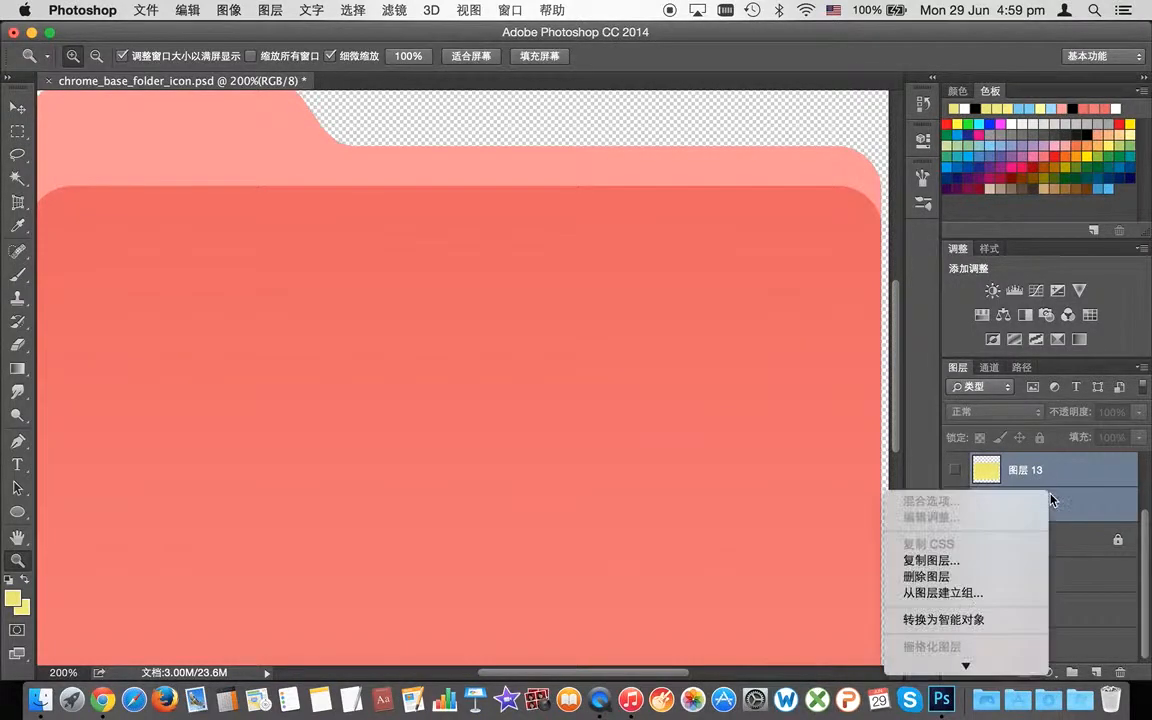
mouse_move(962, 666)
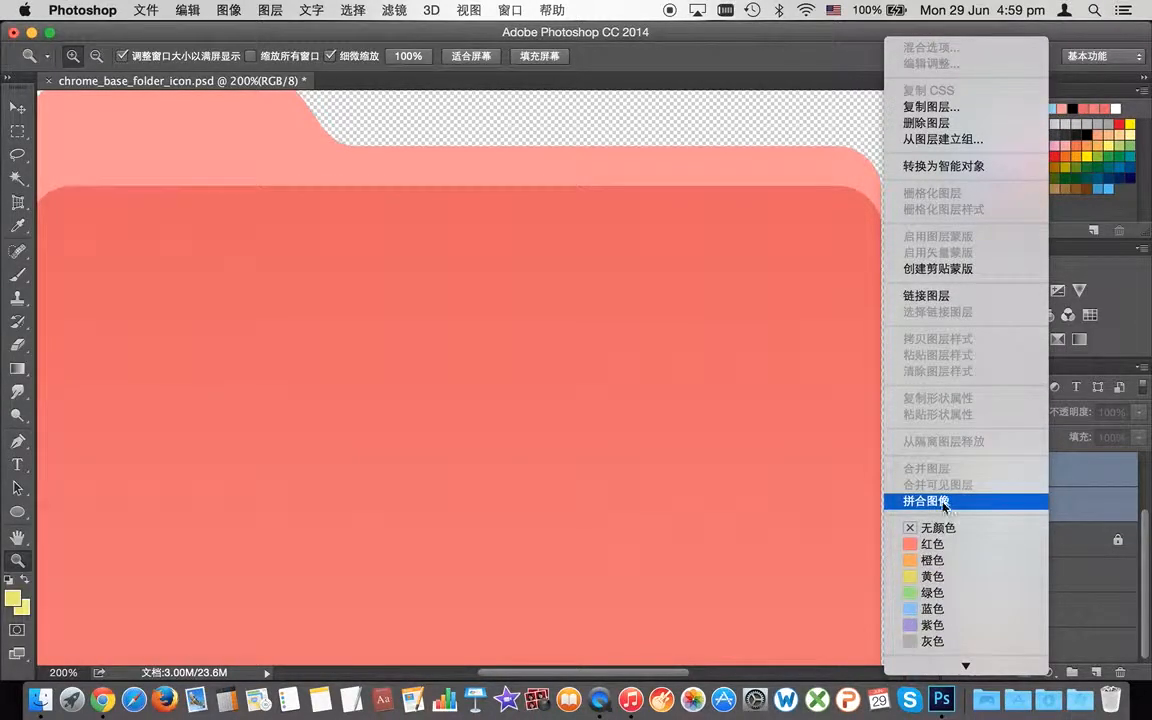
click(944, 502)
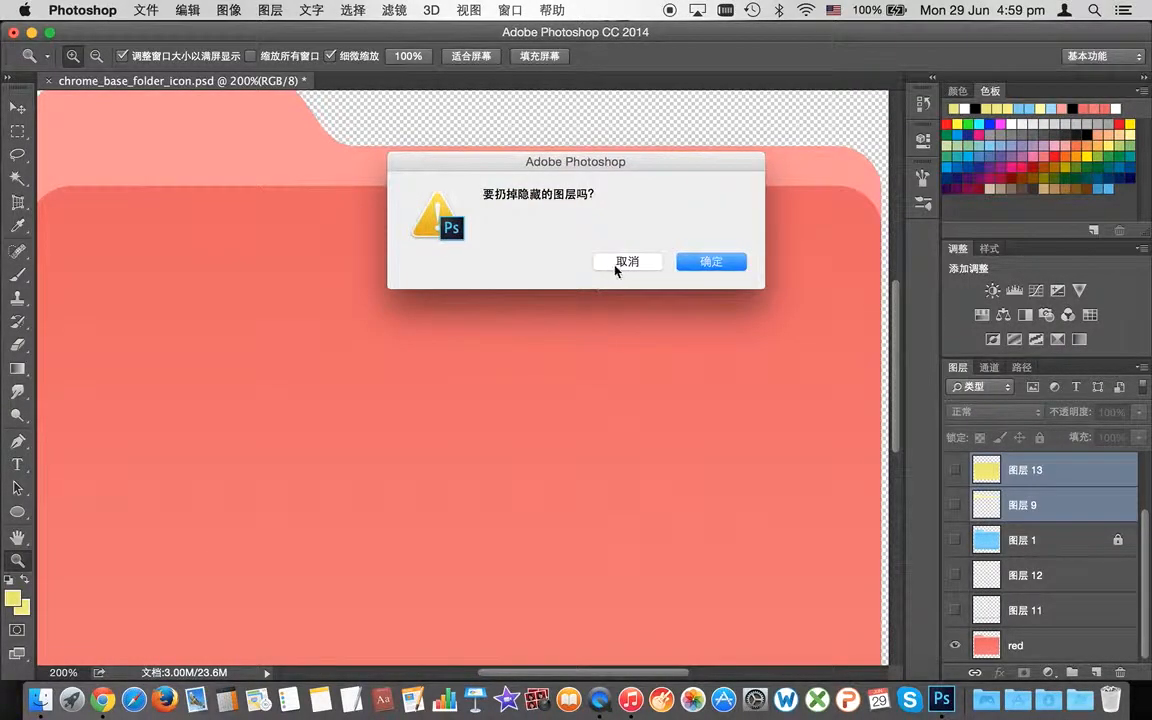
click(625, 263)
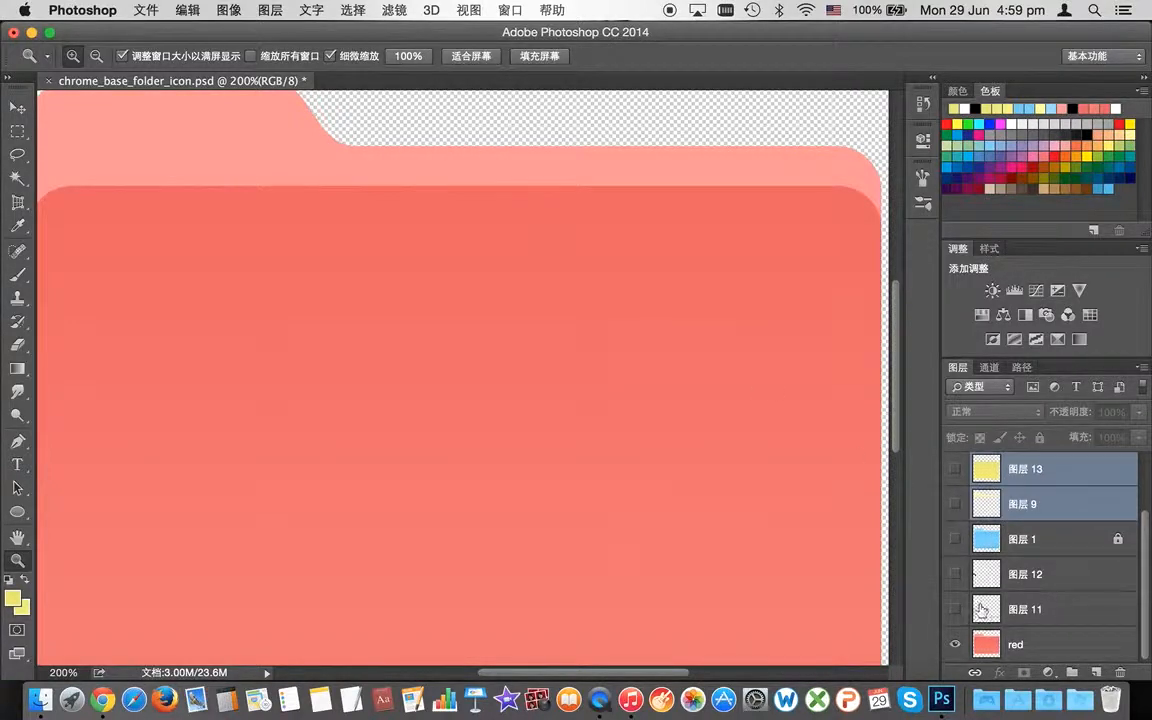
Step: Hide the red layer, show 图层 13 and 图层 9, and merge them with 合并图层
click(955, 645)
click(955, 468)
click(955, 503)
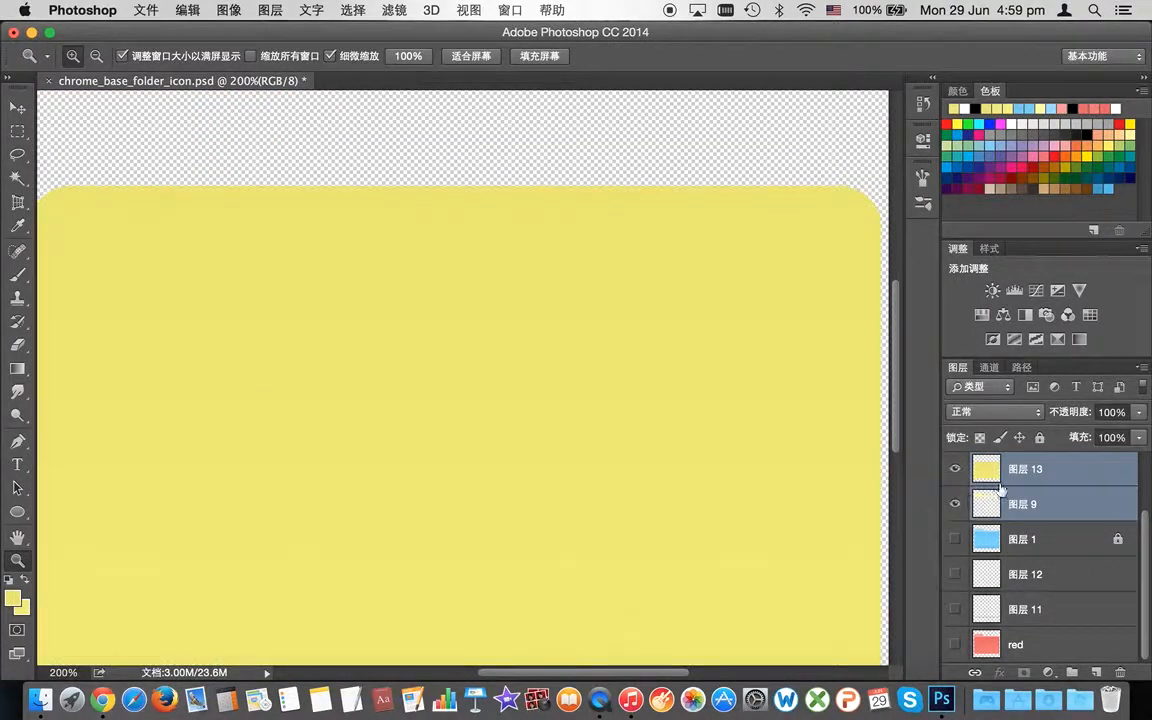
right_click(1016, 484)
mouse_move(931, 666)
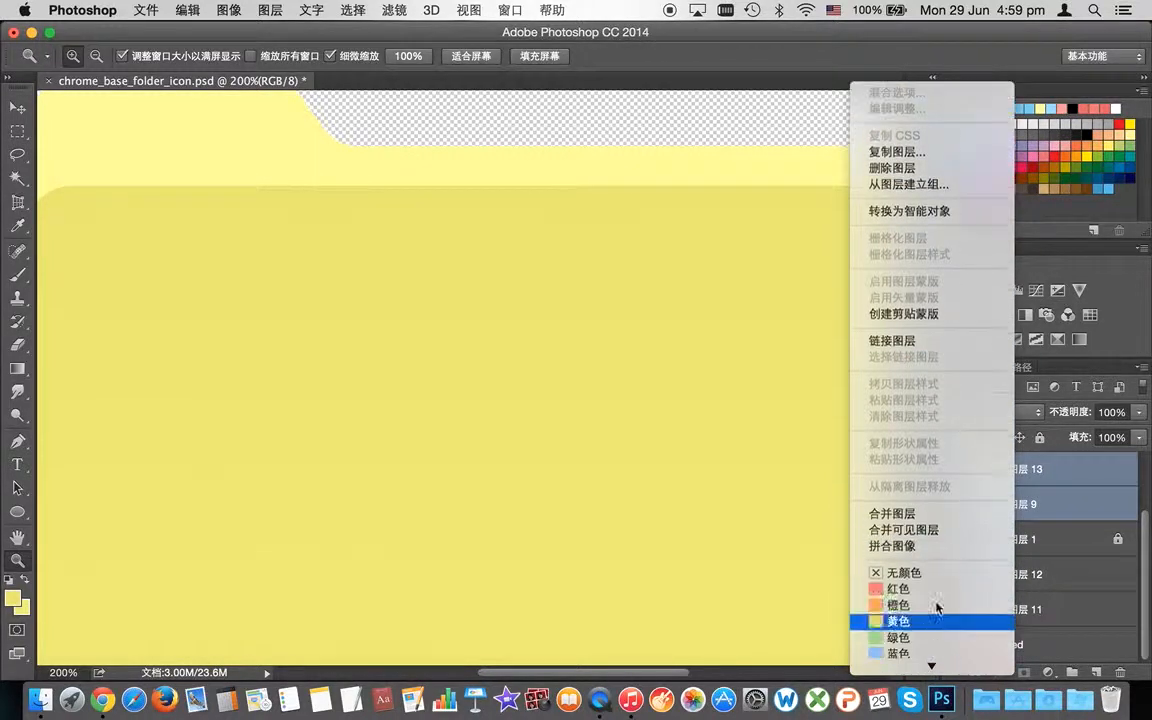
click(945, 515)
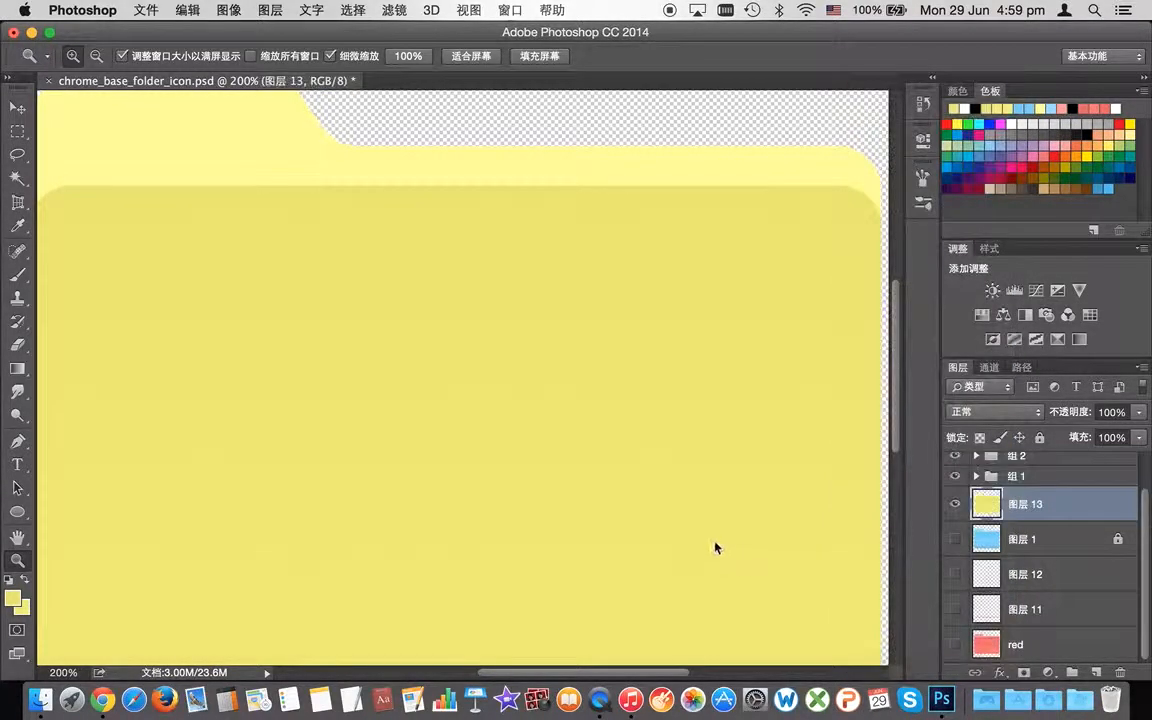
scroll(694, 525, down, 5)
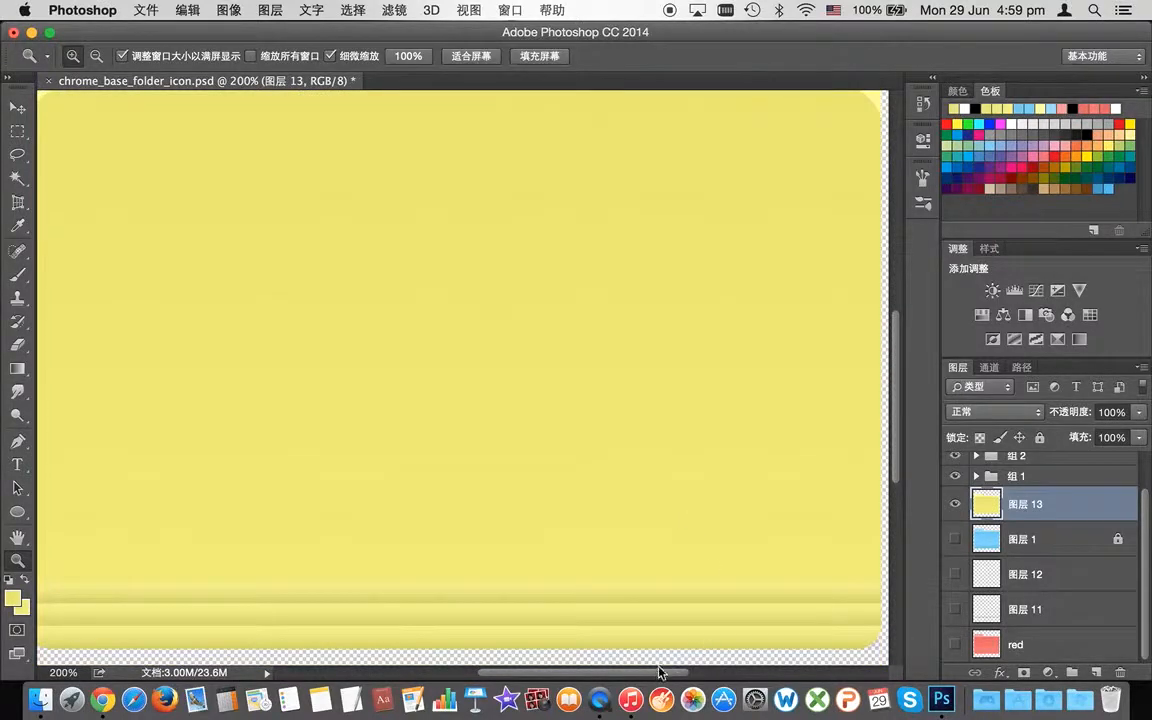
drag(659, 672, 617, 674)
scroll(684, 576, up, 5)
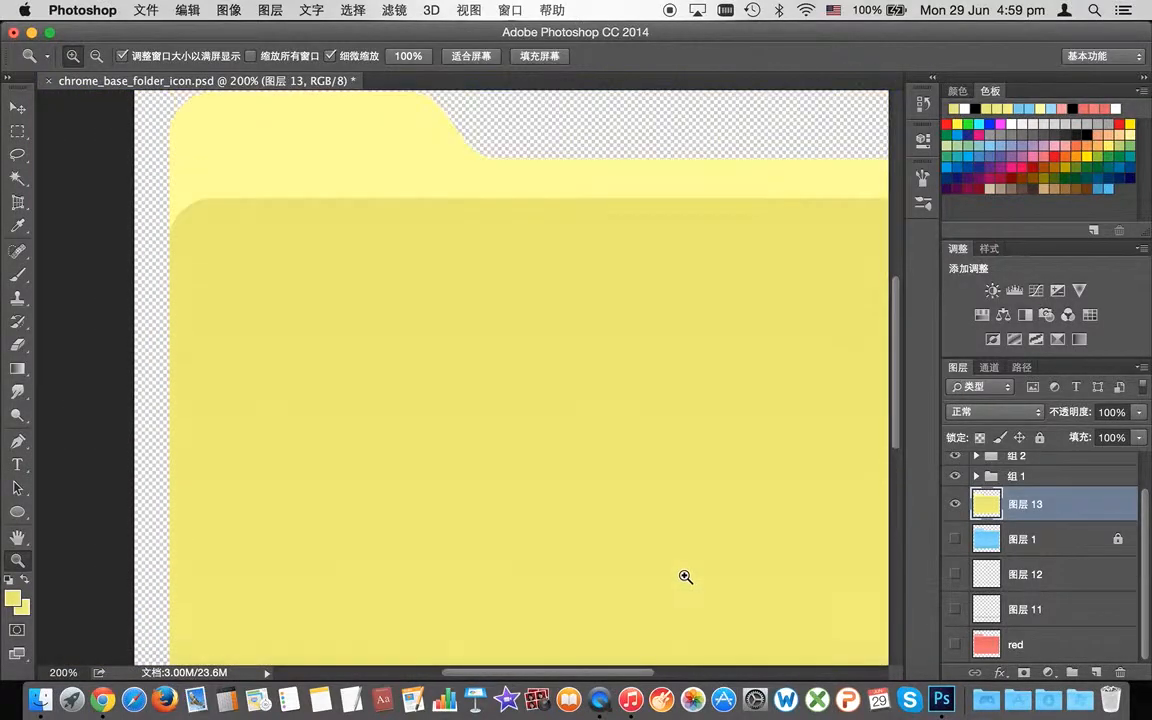
scroll(685, 577, up, 1)
scroll(975, 505, up, 2)
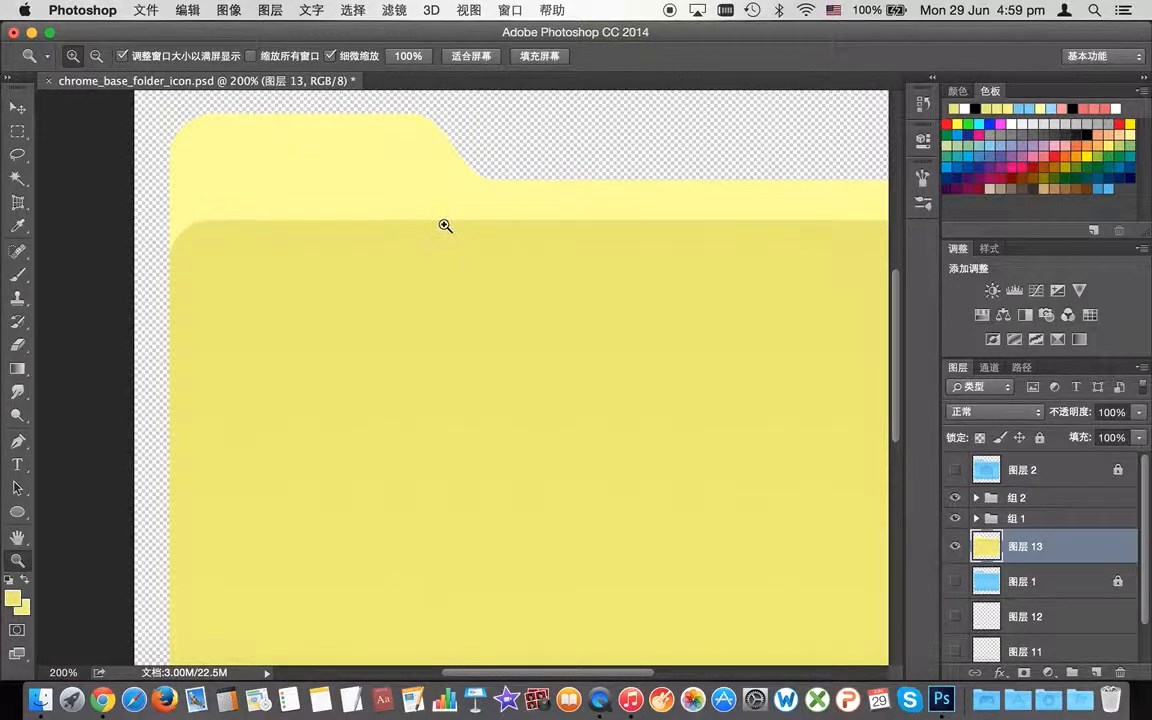
scroll(578, 370, down, 10)
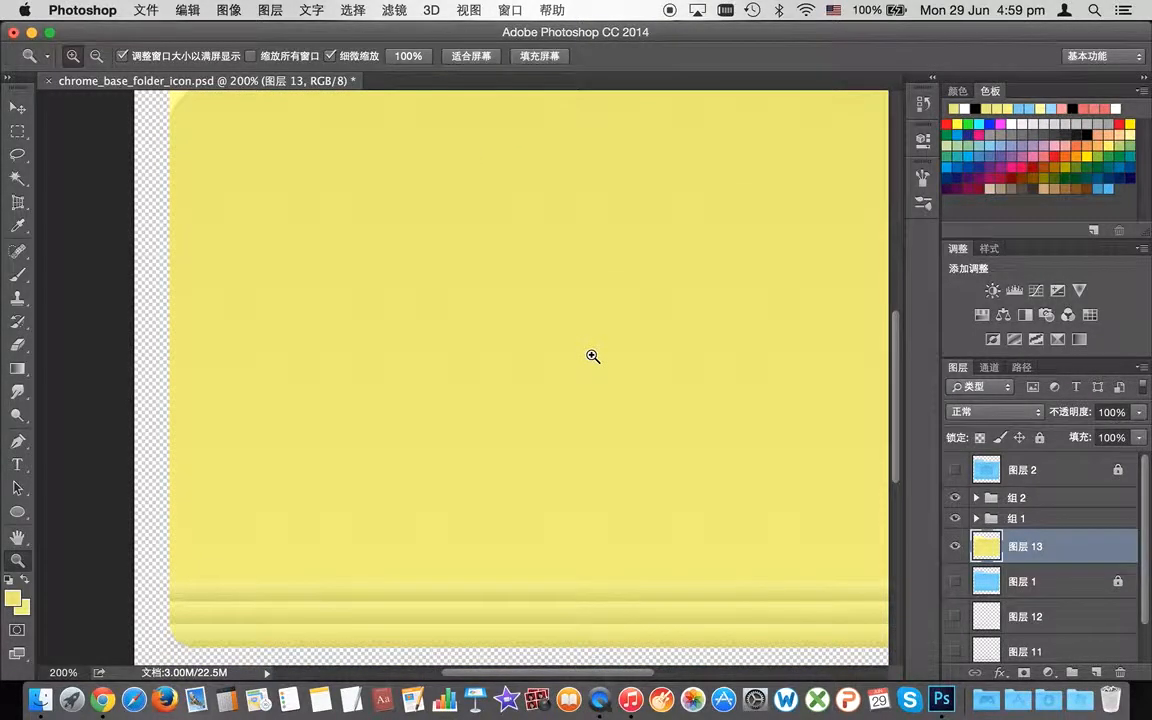